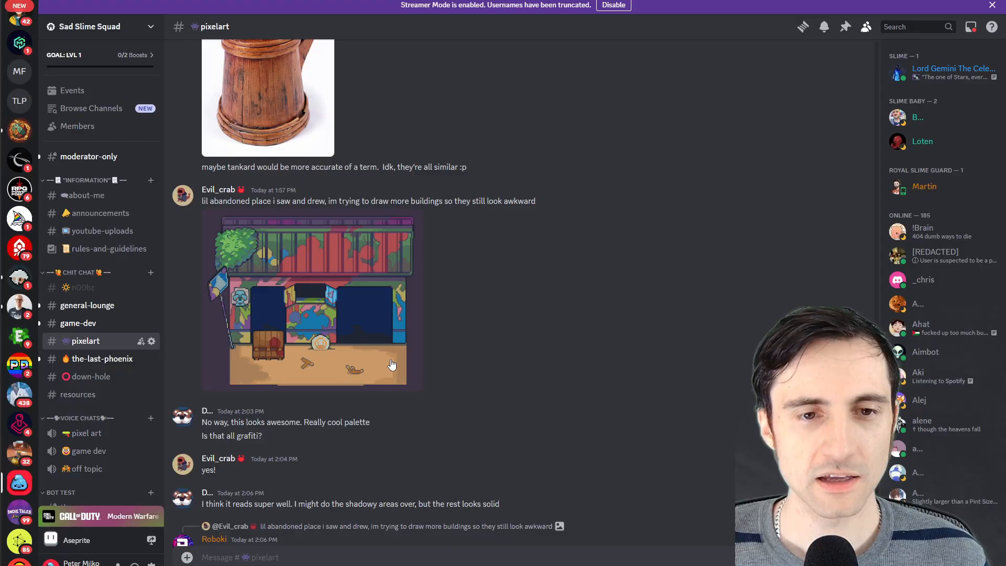
Look through the artwork posted in the pixelart channel, enlarging the abandoned building and "yeah!" pictures
{"action": "left_click", "coordinate": [314, 293]}
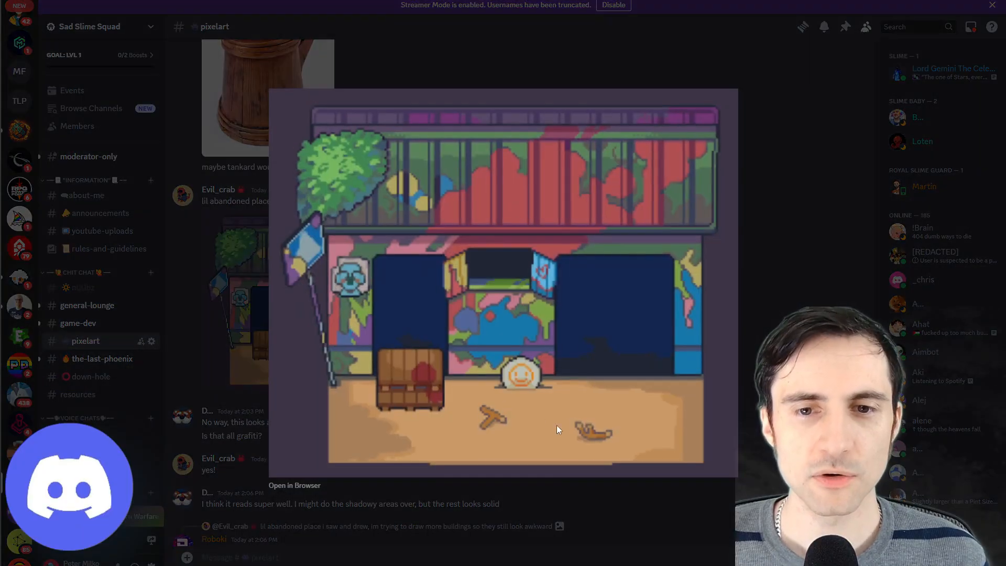
{"action": "left_click", "coordinate": [585, 513]}
{"action": "scroll", "coordinate": [476, 377], "scroll_direction": "up", "scroll_amount": 10}
{"action": "scroll", "coordinate": [477, 377], "scroll_direction": "up", "scroll_amount": 10}
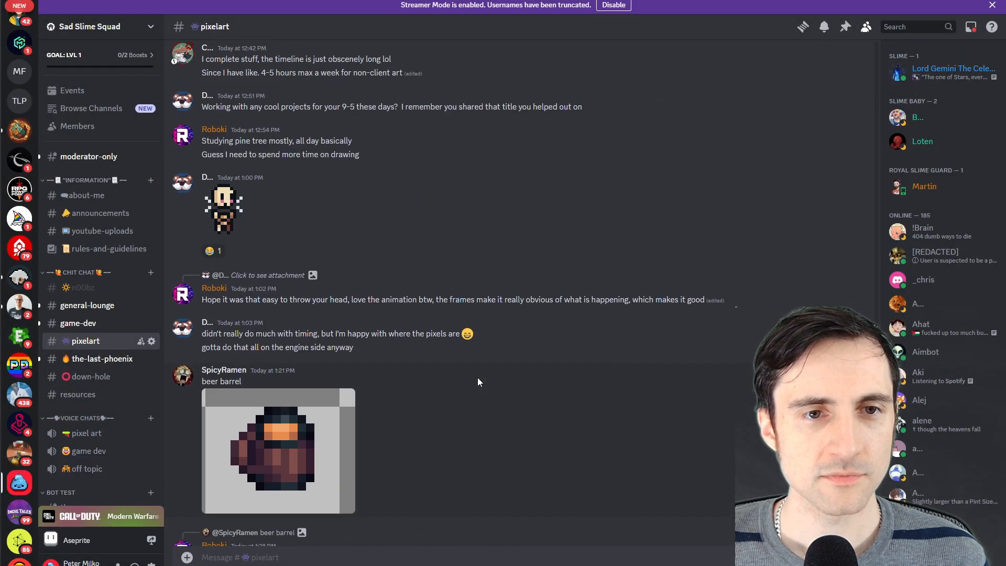
{"action": "scroll", "coordinate": [476, 377], "scroll_direction": "up", "scroll_amount": 10}
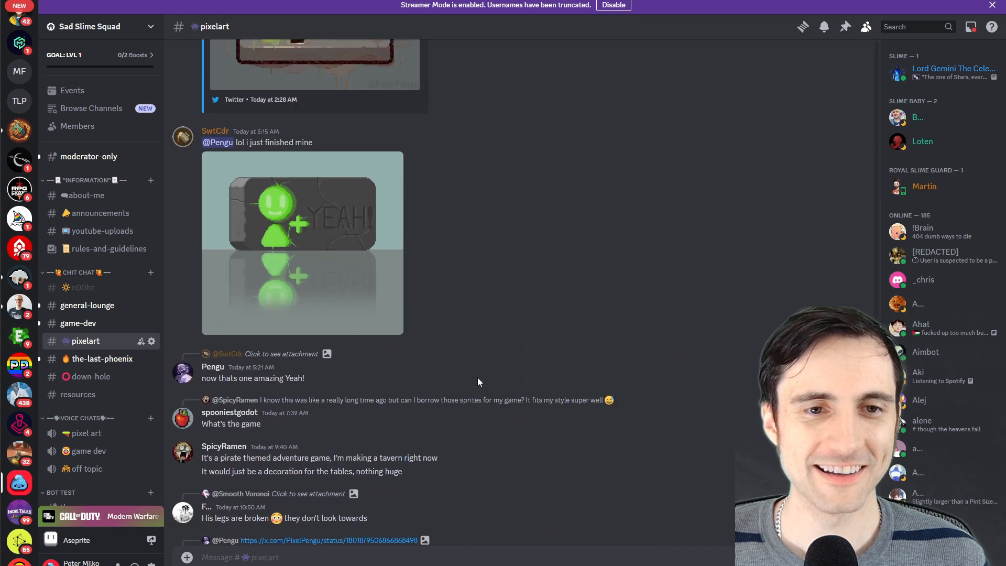
{"action": "scroll", "coordinate": [477, 377], "scroll_direction": "up", "scroll_amount": 1}
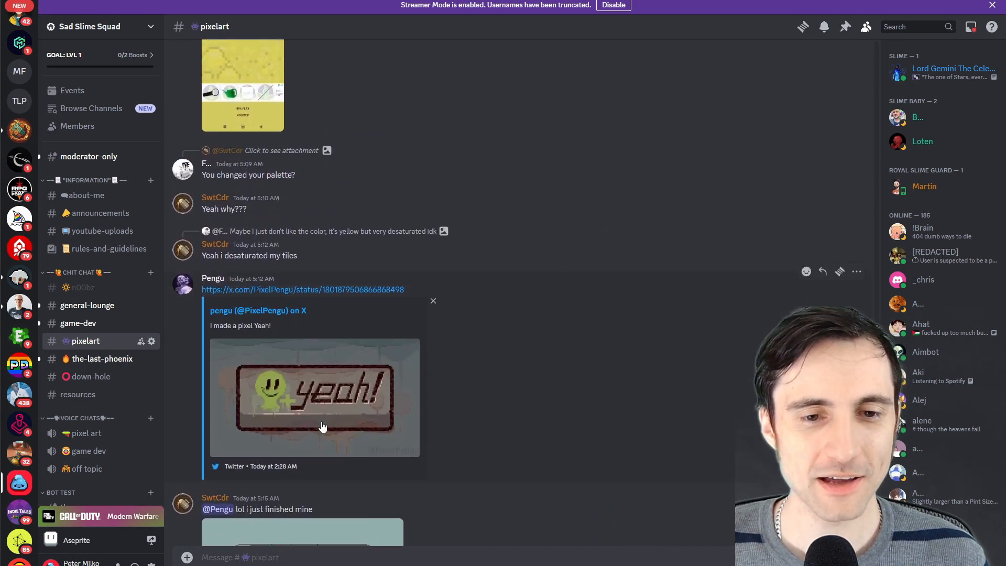
{"action": "left_click", "coordinate": [321, 423]}
{"action": "left_click", "coordinate": [505, 516]}
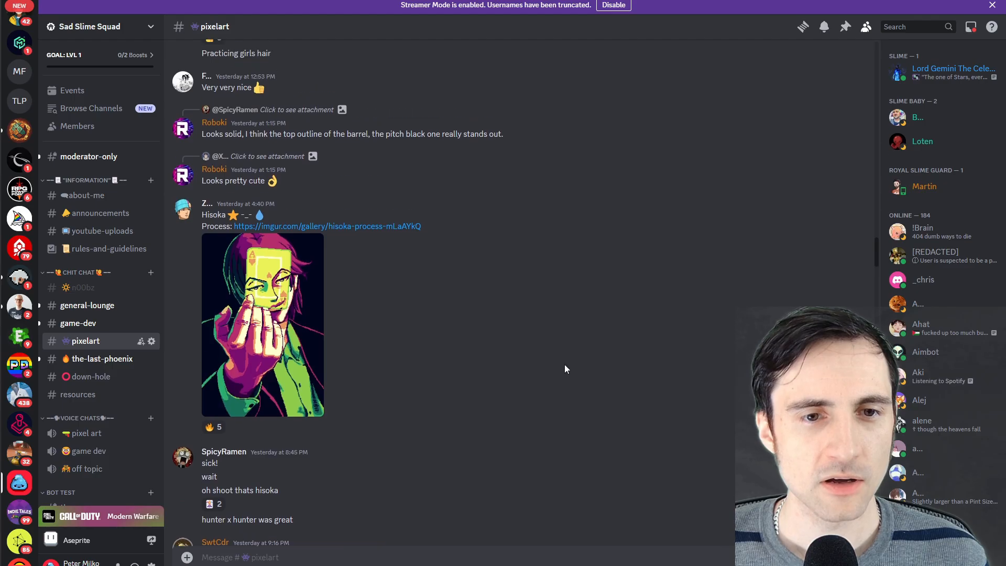
{"action": "left_click", "coordinate": [296, 356]}
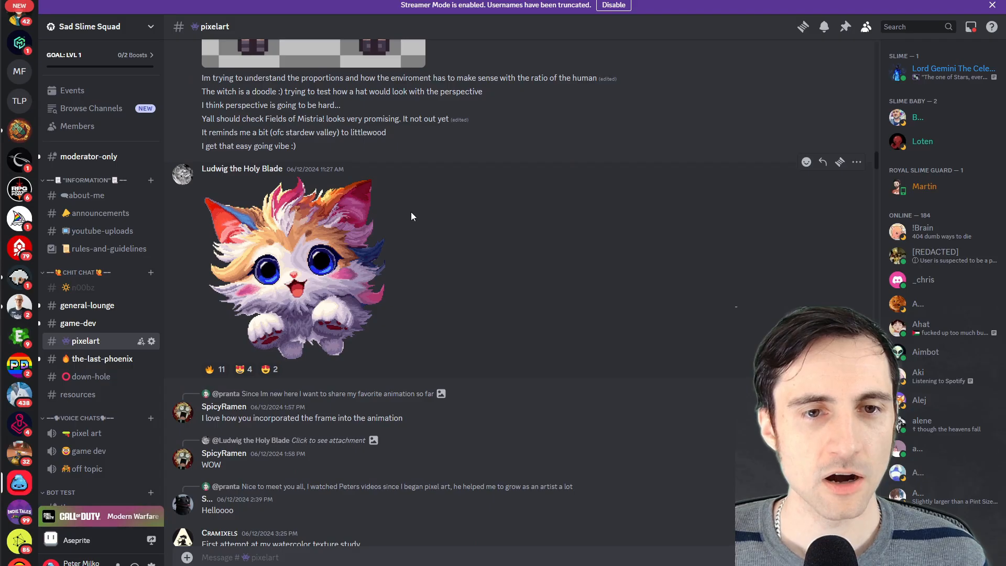
Enlarge the fluffy cat artwork in the pixelart channel and copy the image
{"action": "left_click", "coordinate": [296, 268]}
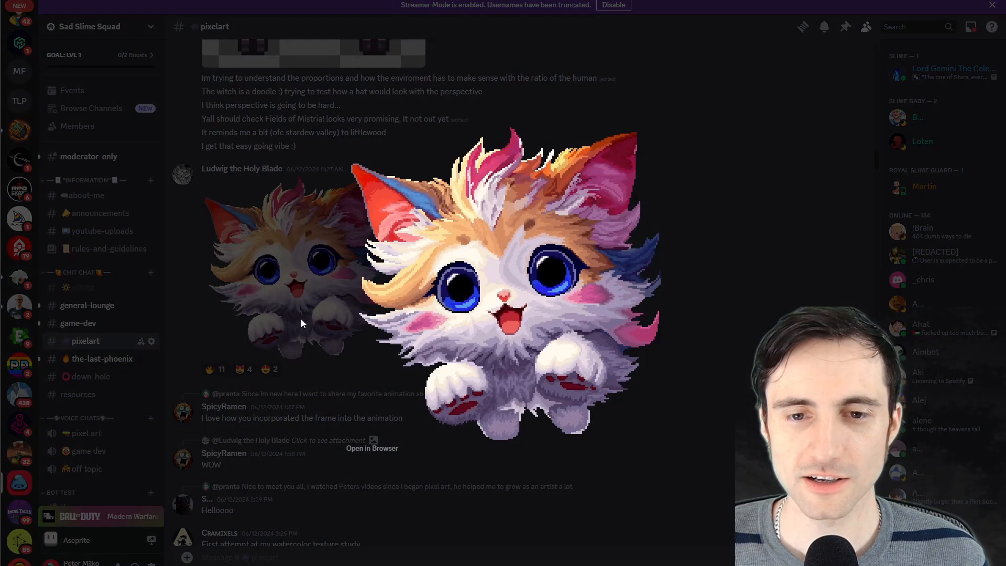
{"action": "right_click", "coordinate": [480, 311]}
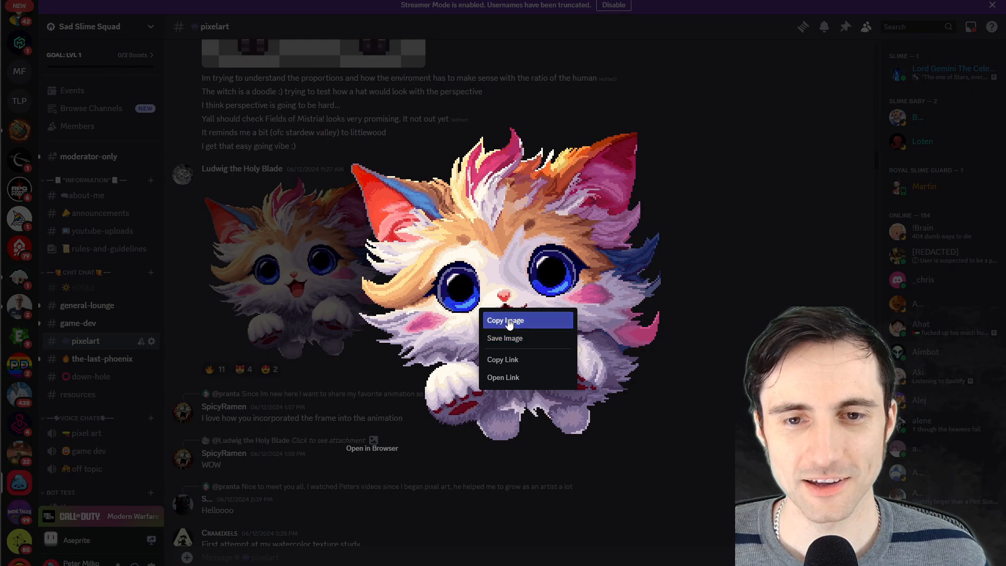
{"action": "left_click", "coordinate": [513, 321]}
{"action": "left_click", "coordinate": [518, 491]}
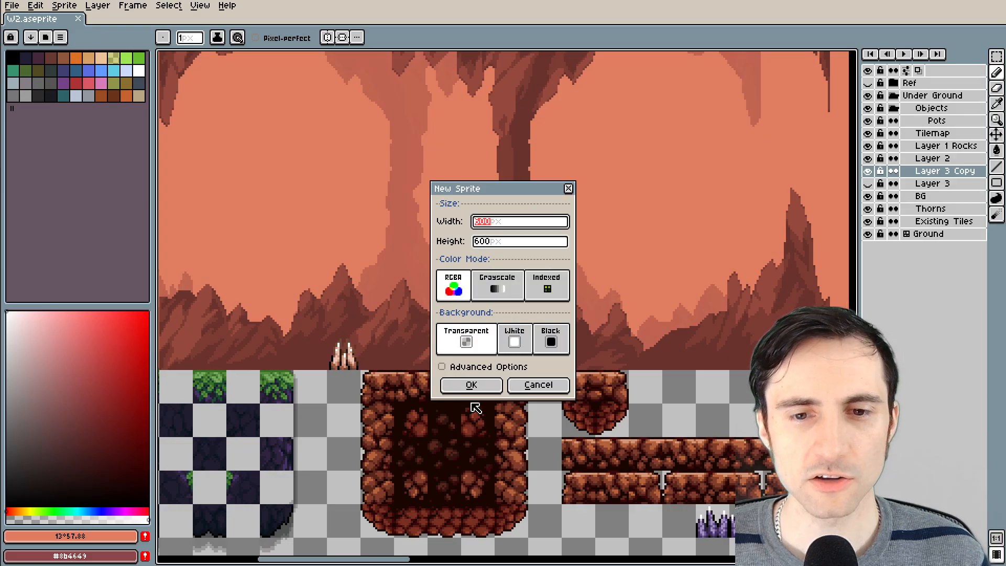
In Aseprite, create a 600 × 600 px RGBA sprite with a transparent background and paste the copied cat image into it
{"action": "left_click", "coordinate": [471, 384]}
{"action": "key", "text": "ctrl+v"}
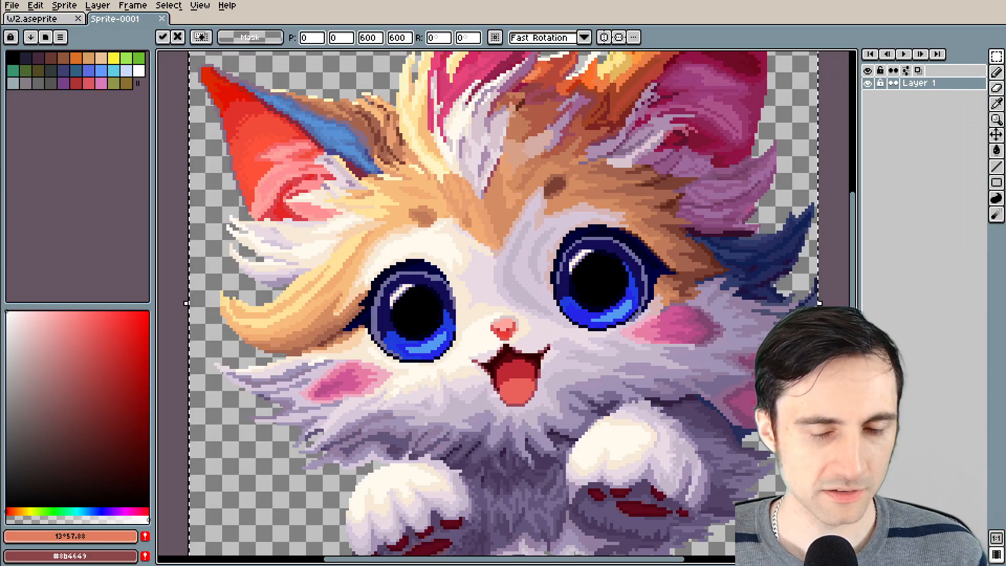
{"action": "key", "text": "ctrl+d"}
Compare the pencil's pixel with the artwork's pixels, and resize the sprite to width 600/3 with locked ratio and nearest-neighbor interpolation
{"action": "scroll", "coordinate": [372, 246], "scroll_direction": "up", "scroll_amount": 3}
{"action": "left_click_drag", "start_coordinate": [371, 245], "coordinate": [603, 411]}
{"action": "scroll", "coordinate": [333, 305], "scroll_direction": "up", "scroll_amount": 2}
{"action": "mouse_move", "coordinate": [333, 305]}
{"action": "left_mouse_down"}
{"action": "mouse_move", "coordinate": [339, 316]}
{"action": "mouse_move", "coordinate": [625, 333]}
{"action": "left_mouse_up"}
{"action": "key", "text": "b"}
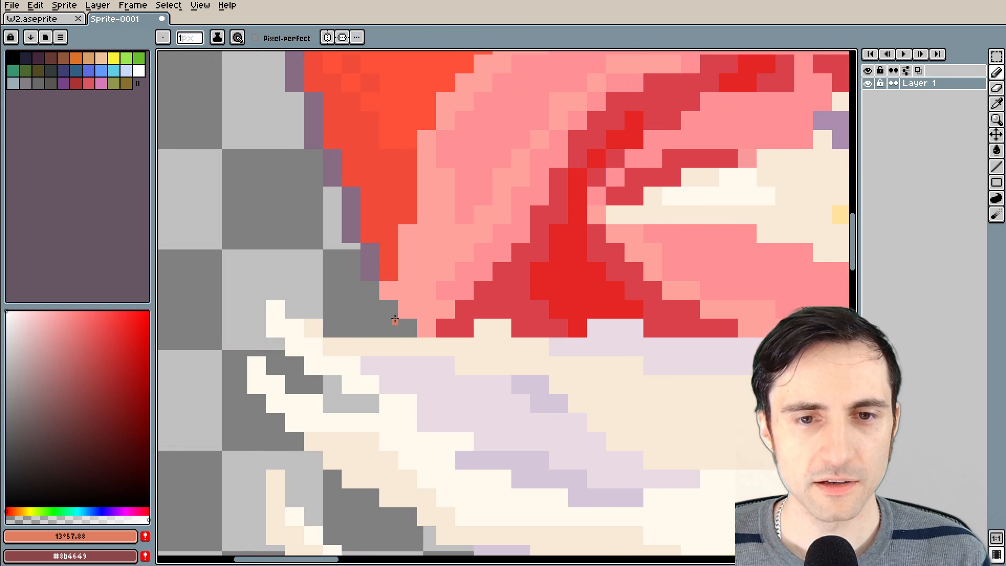
{"action": "scroll", "coordinate": [394, 320], "scroll_direction": "up", "scroll_amount": 2}
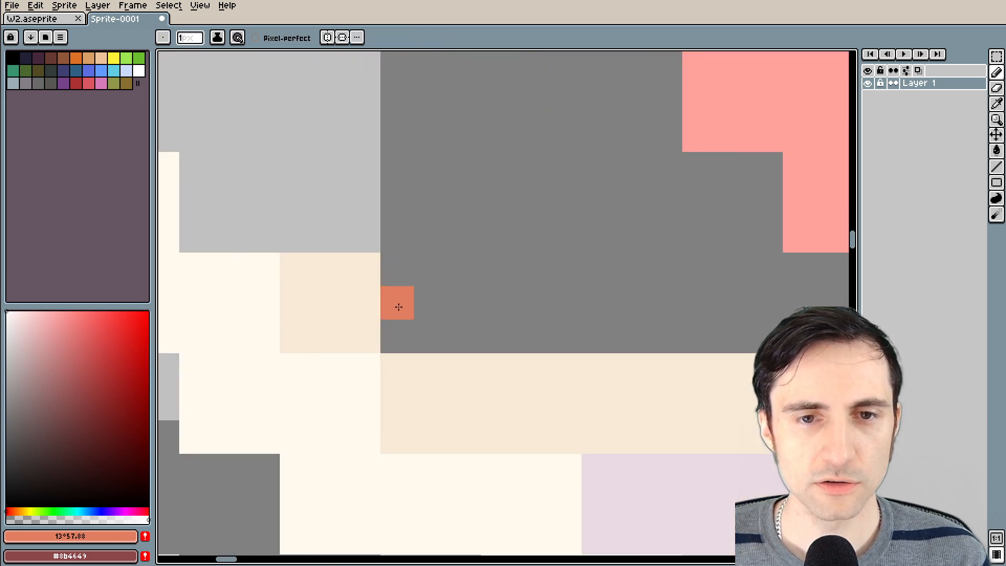
{"action": "left_click", "coordinate": [60, 7]}
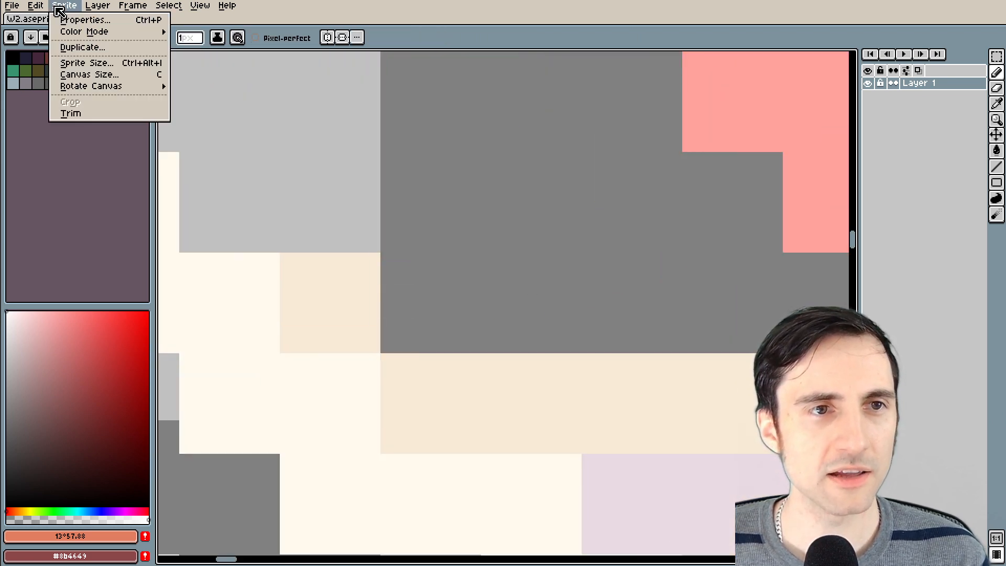
{"action": "left_click", "coordinate": [86, 63]}
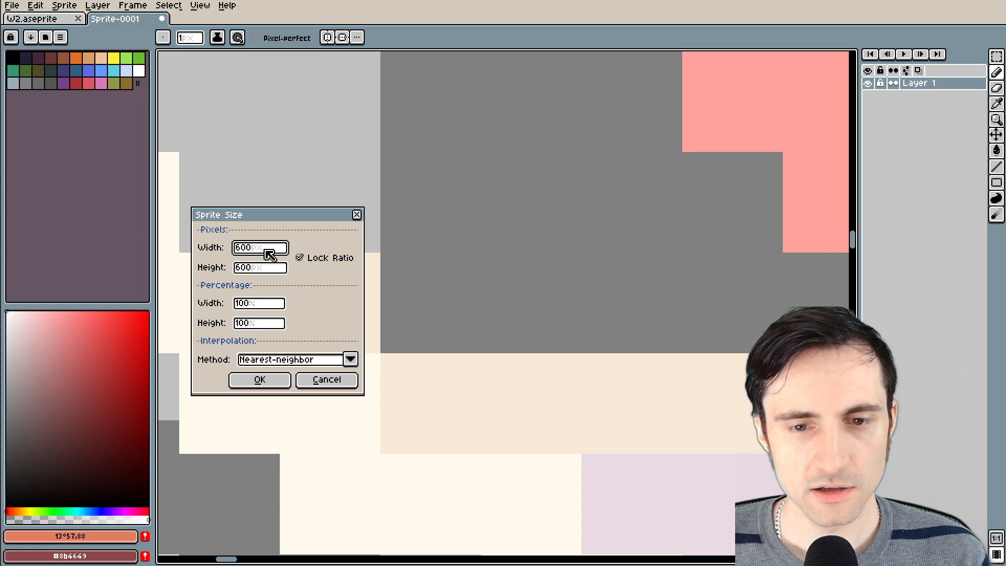
{"action": "type", "text": "/"}
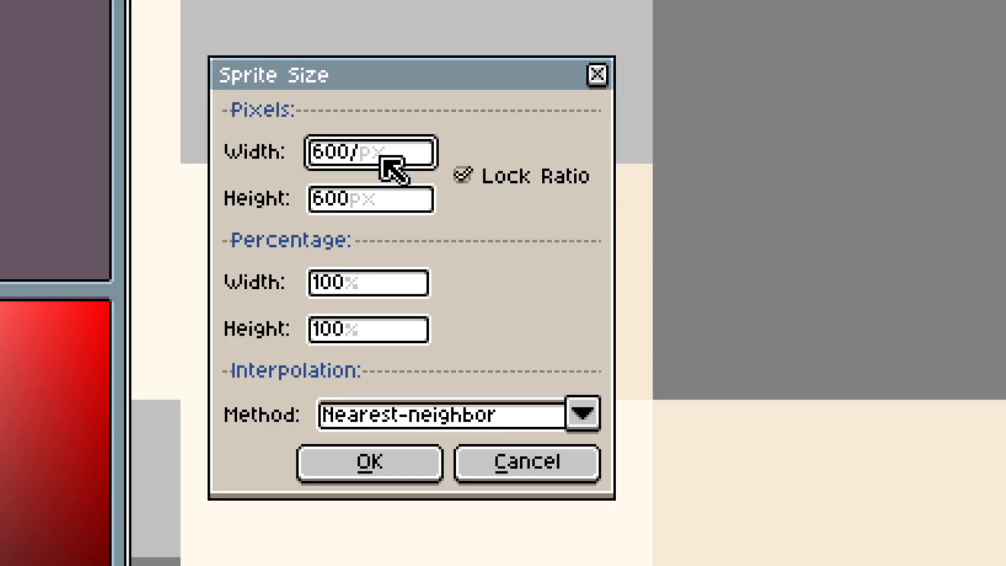
{"action": "type", "text": "3"}
{"action": "key", "text": "Return"}
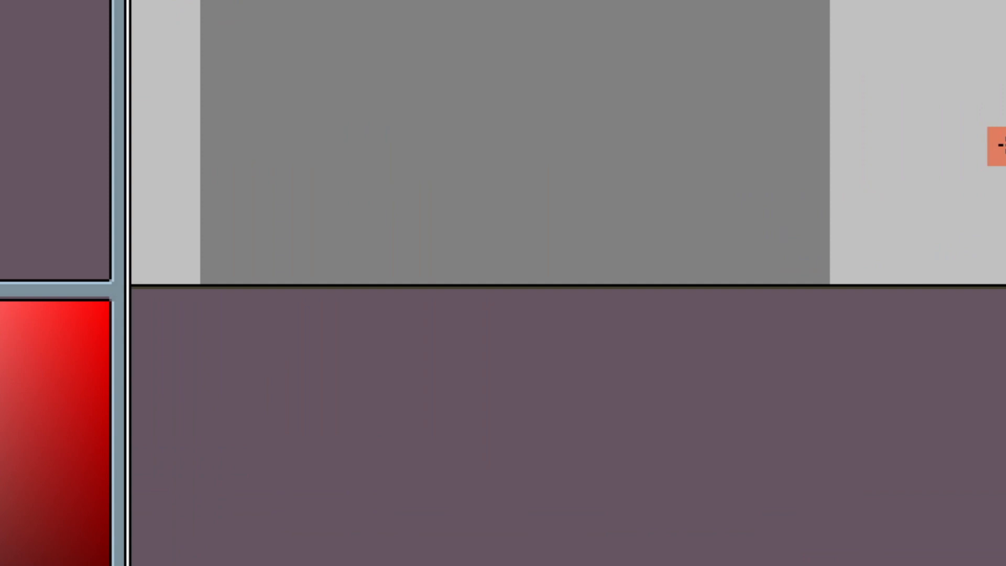
Check the pencil's size against the resized artwork's pixels and add a new layer above the cat artwork
{"action": "scroll", "coordinate": [1005, 146], "scroll_direction": "down", "scroll_amount": 3}
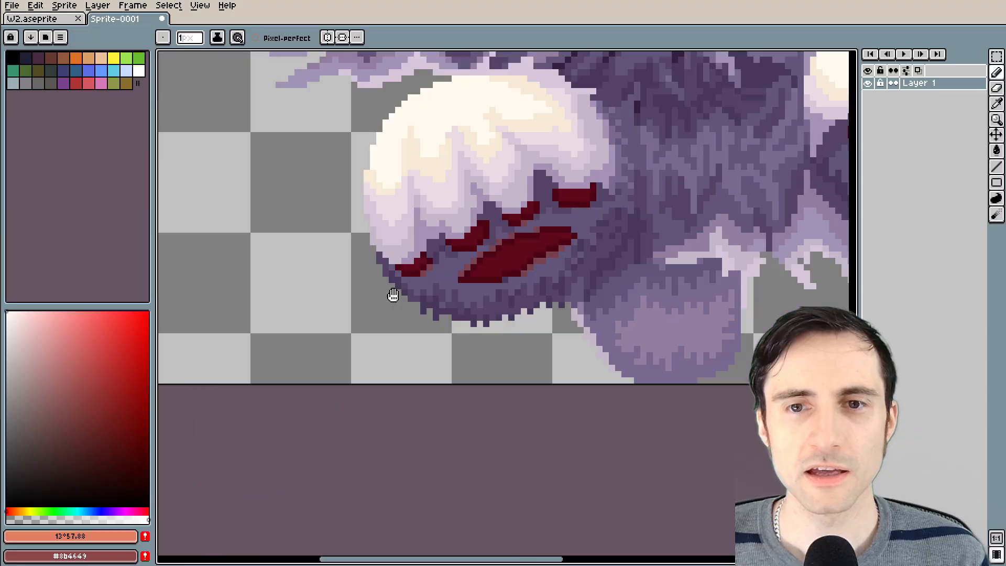
{"action": "scroll", "coordinate": [393, 134], "scroll_direction": "up", "scroll_amount": 4}
{"action": "left_click_drag", "start_coordinate": [393, 132], "coordinate": [723, 311]}
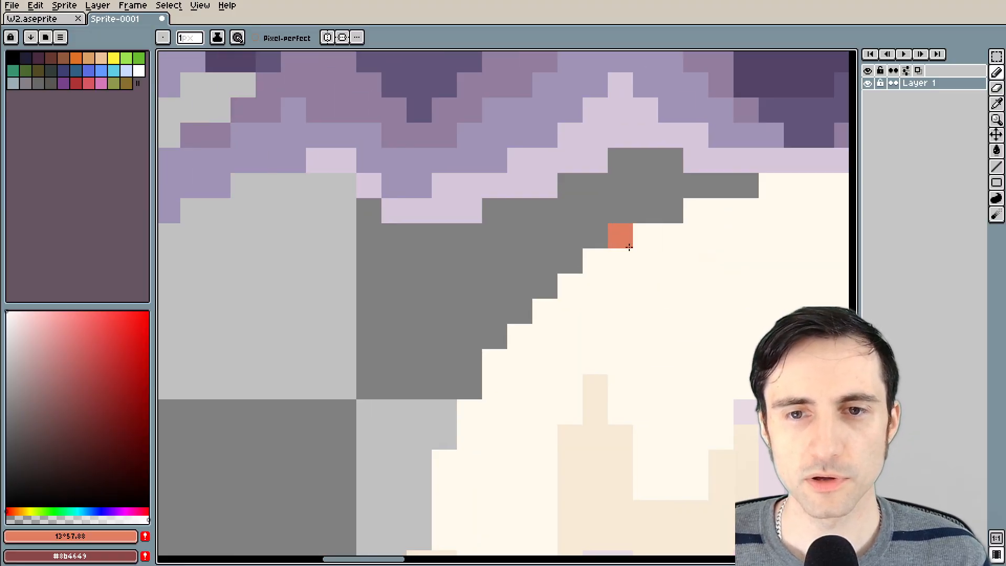
{"action": "scroll", "coordinate": [616, 274], "scroll_direction": "down", "scroll_amount": 8}
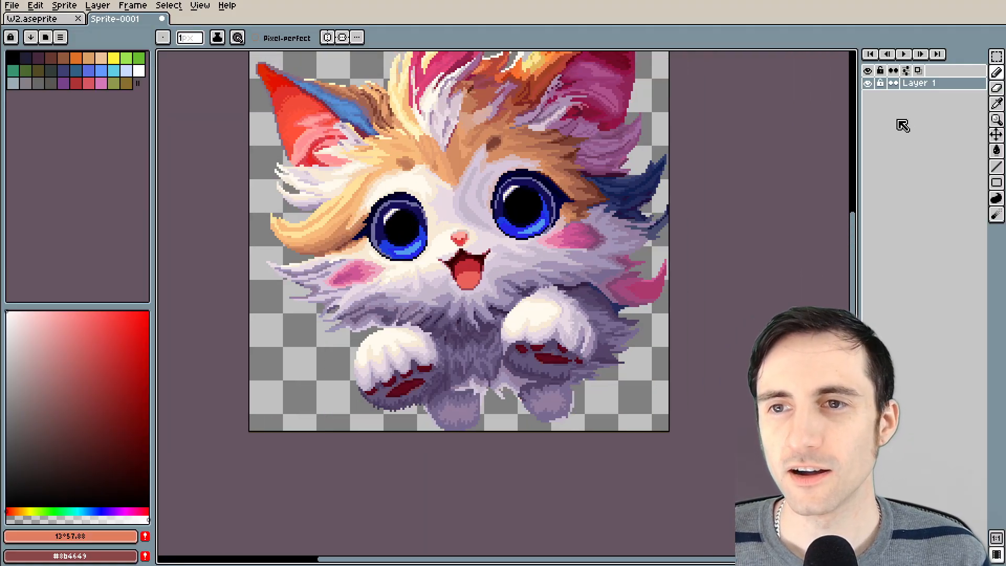
{"action": "right_click", "coordinate": [923, 83]}
{"action": "mouse_move", "coordinate": [945, 115]}
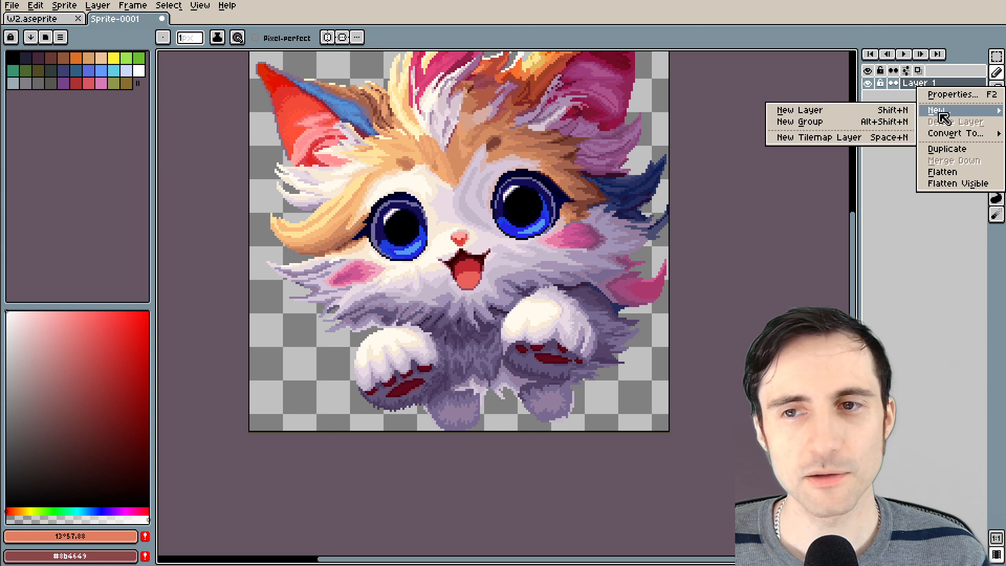
{"action": "left_click", "coordinate": [817, 107]}
Pick the near-white highlight colour from the right-hand eye and draw a rounded highlight about 6 × 7 px in its pupil
{"action": "left_click_drag", "start_coordinate": [632, 230], "coordinate": [617, 260]}
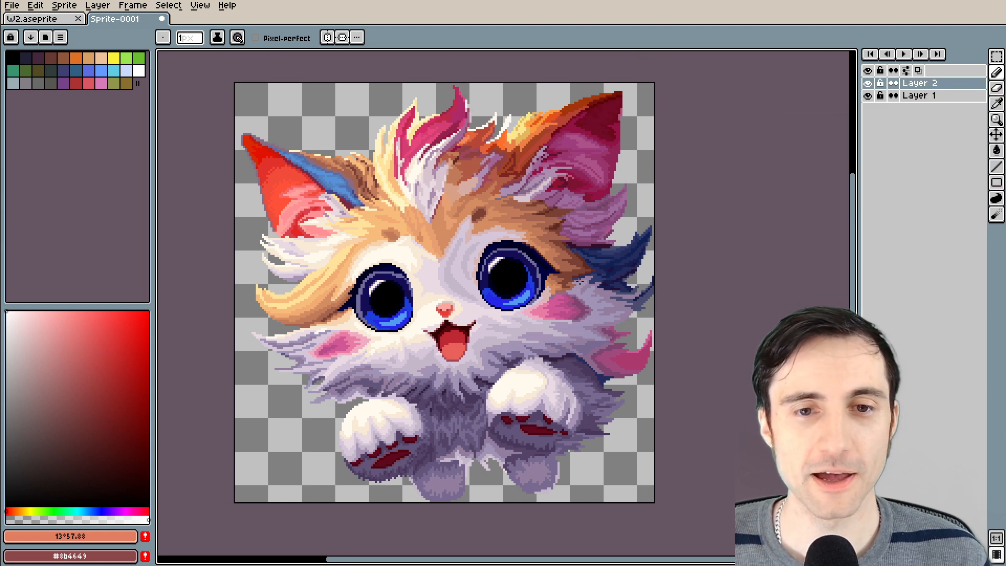
{"action": "scroll", "coordinate": [578, 282], "scroll_direction": "up", "scroll_amount": 1}
{"action": "scroll", "coordinate": [566, 285], "scroll_direction": "down", "scroll_amount": 1}
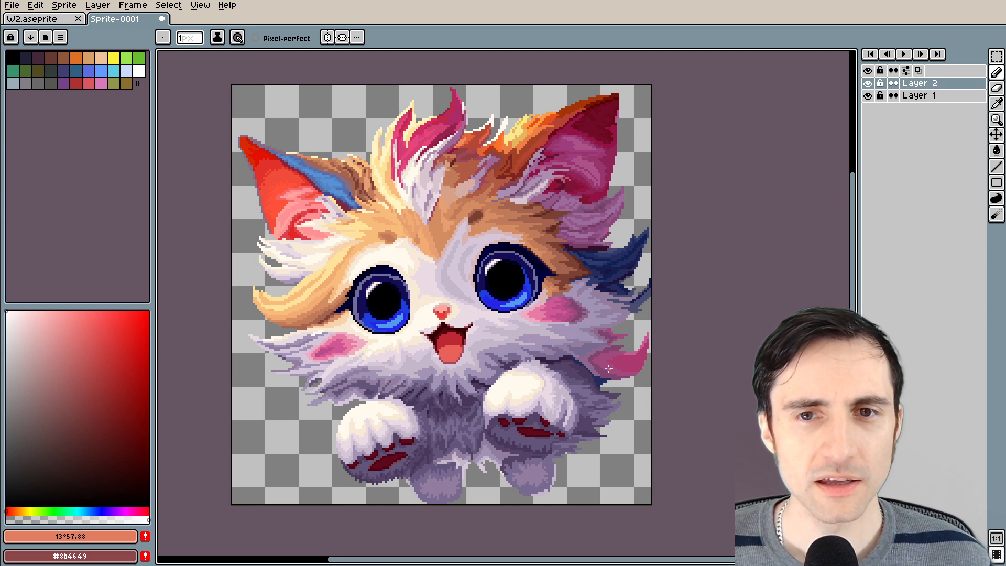
{"action": "scroll", "coordinate": [502, 331], "scroll_direction": "up", "scroll_amount": 1}
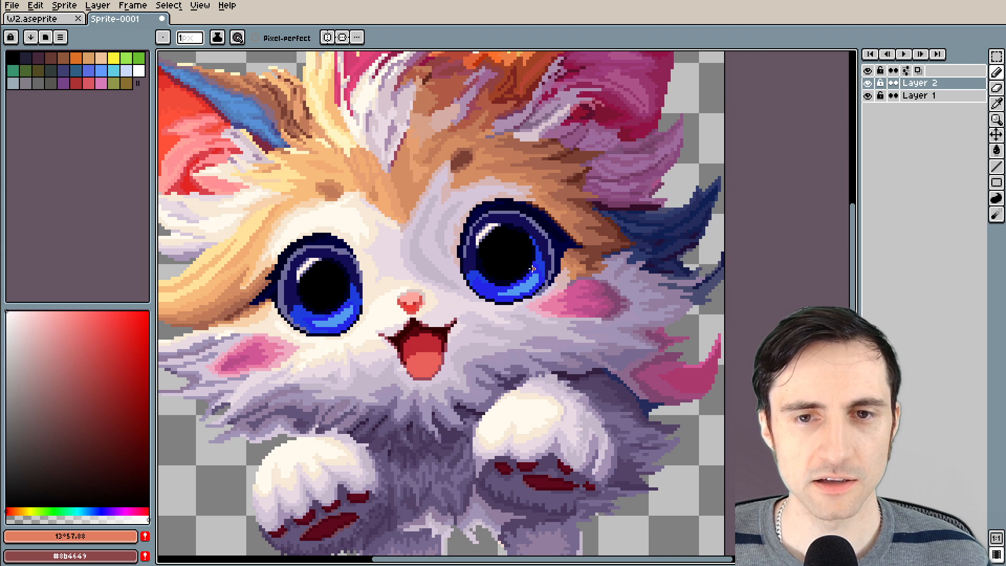
{"action": "left_click_drag", "start_coordinate": [533, 269], "coordinate": [588, 280]}
{"action": "scroll", "coordinate": [578, 309], "scroll_direction": "up", "scroll_amount": 1}
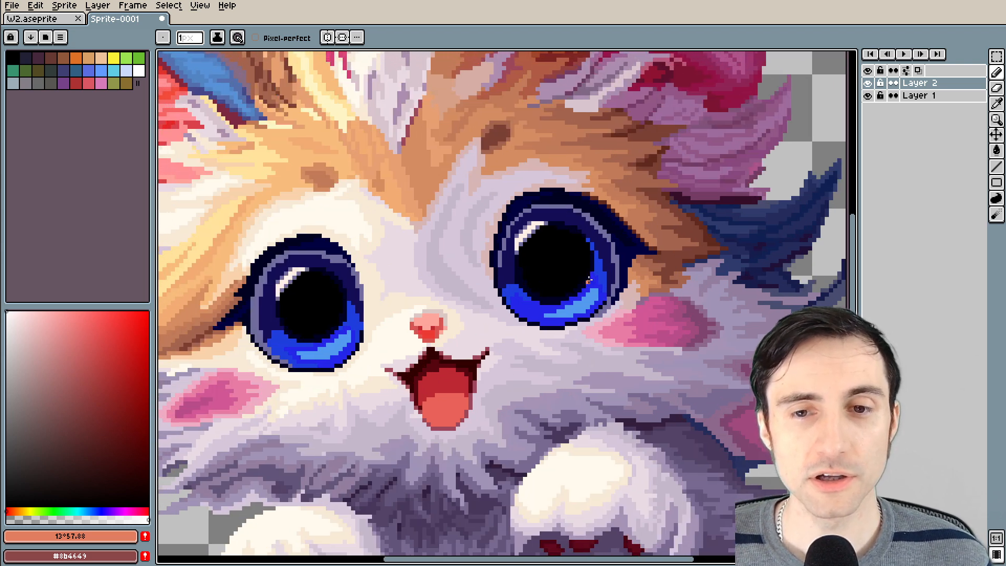
{"action": "scroll", "coordinate": [588, 280], "scroll_direction": "up", "scroll_amount": 2}
{"action": "scroll", "coordinate": [554, 237], "scroll_direction": "up", "scroll_amount": 1}
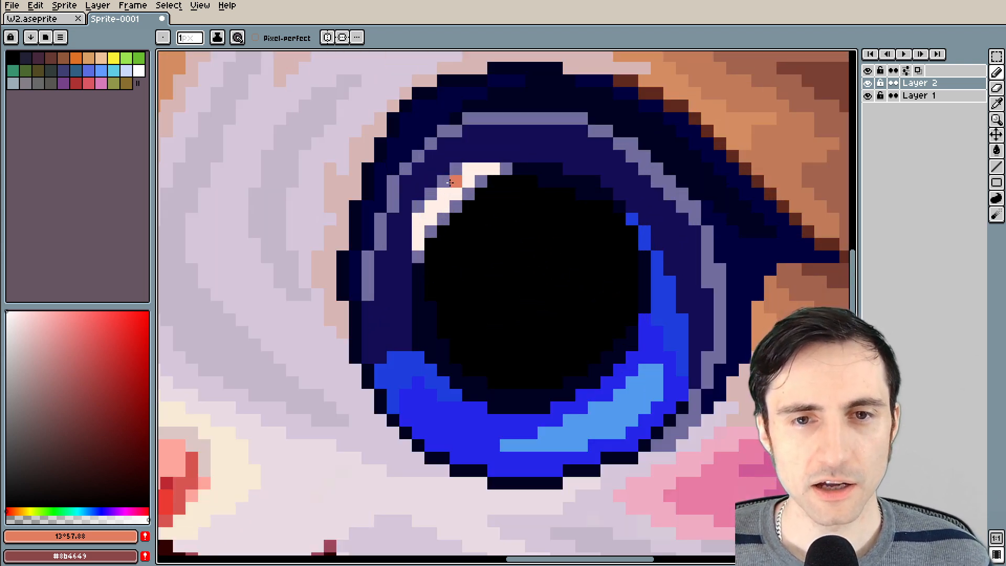
{"action": "left_click", "coordinate": [446, 199], "text": "alt"}
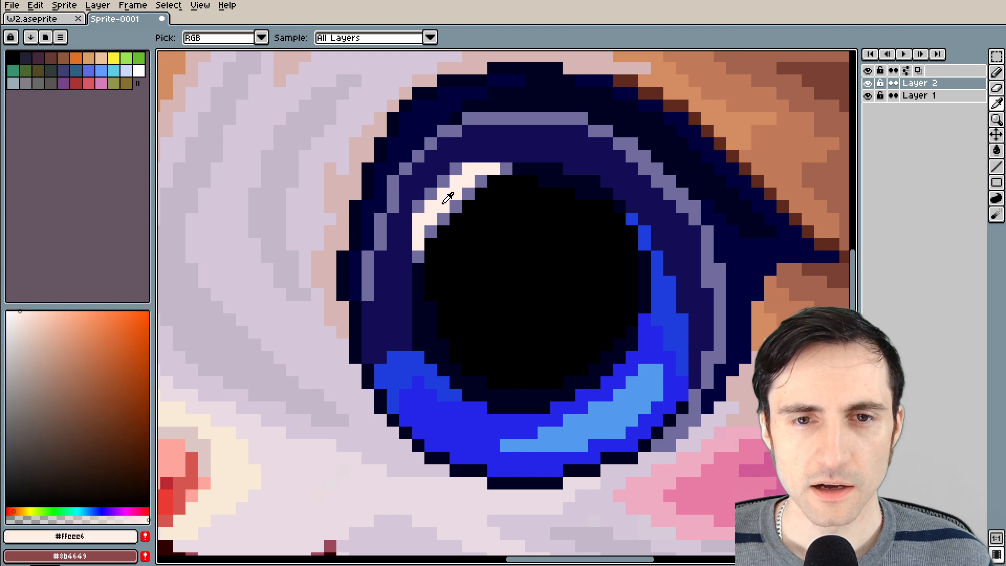
{"action": "mouse_move", "coordinate": [505, 268]}
{"action": "left_mouse_down"}
{"action": "mouse_move", "coordinate": [503, 325]}
{"action": "mouse_move", "coordinate": [538, 292]}
{"action": "mouse_move", "coordinate": [502, 306]}
{"action": "mouse_move", "coordinate": [504, 282]}
{"action": "mouse_move", "coordinate": [529, 288]}
{"action": "mouse_move", "coordinate": [484, 283]}
{"action": "left_mouse_up"}
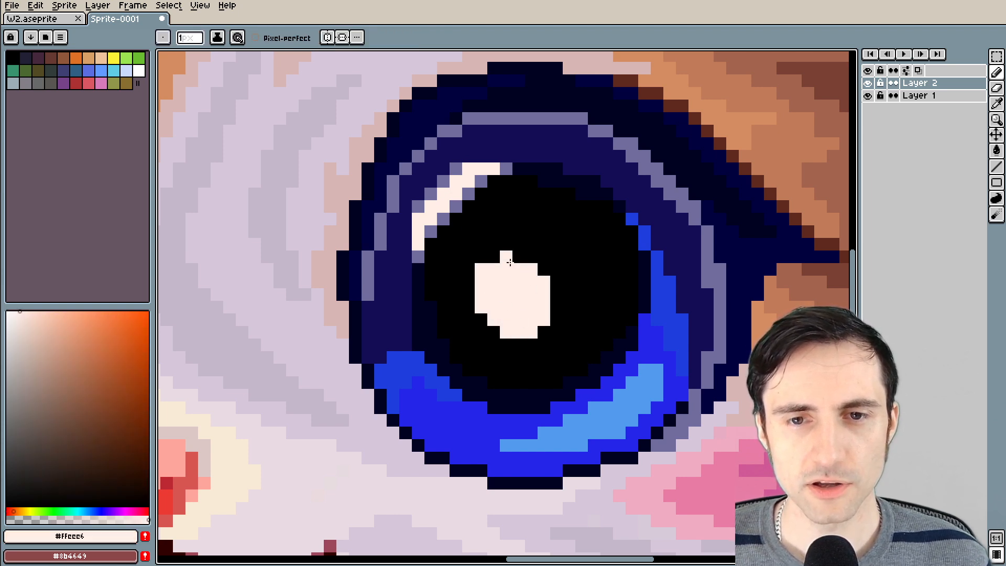
Select the pupil highlight in the right-hand eye and place a copy of it in the left-hand eye's pupil at 68, 99
{"action": "scroll", "coordinate": [500, 325], "scroll_direction": "down", "scroll_amount": 3}
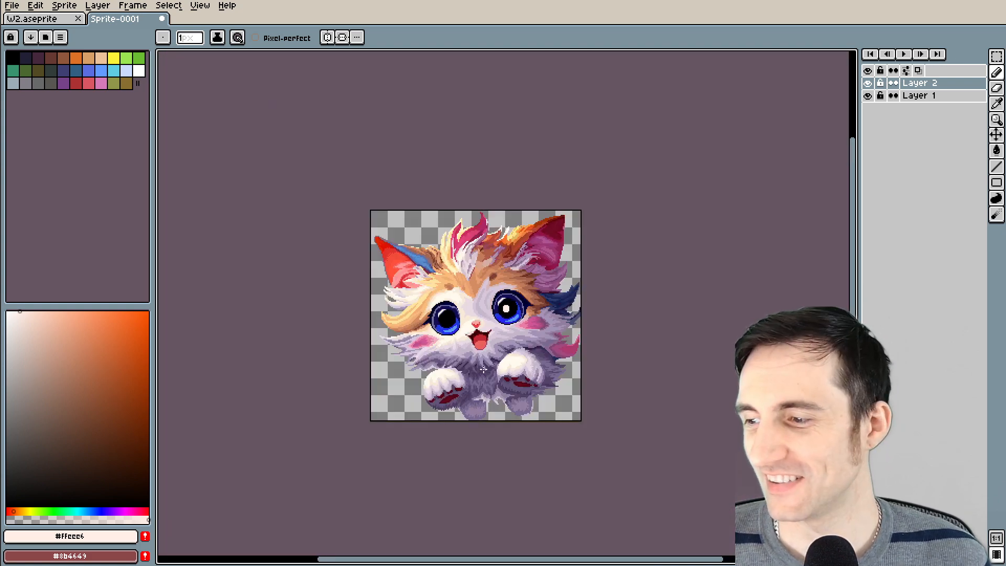
{"action": "scroll", "coordinate": [467, 341], "scroll_direction": "up", "scroll_amount": 4}
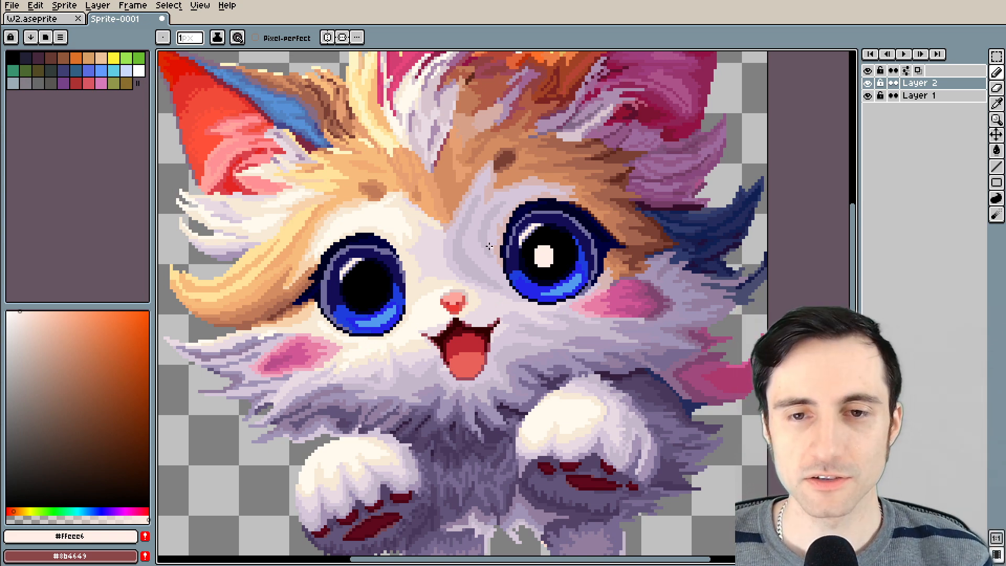
{"action": "scroll", "coordinate": [489, 246], "scroll_direction": "up", "scroll_amount": 4}
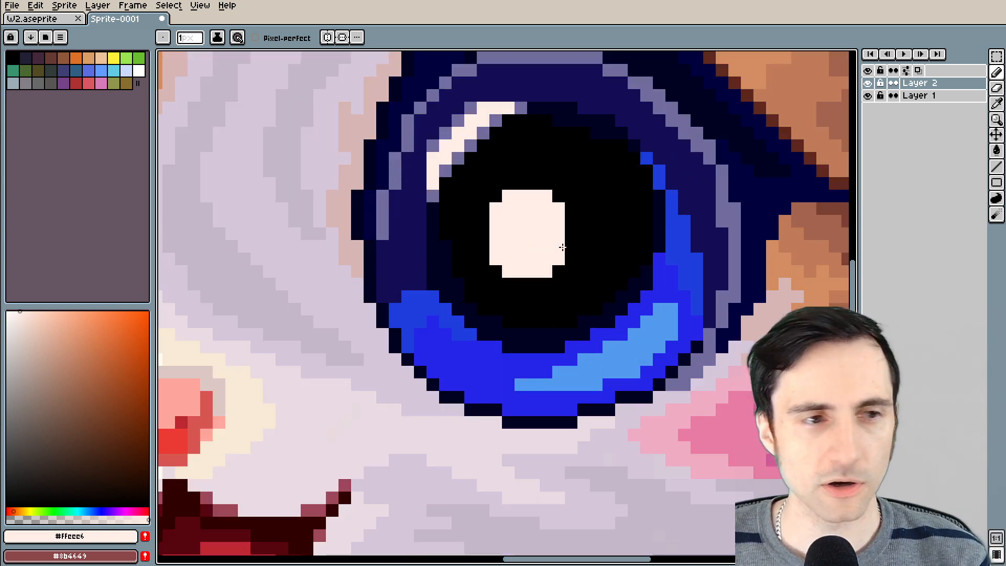
{"action": "scroll", "coordinate": [479, 251], "scroll_direction": "down", "scroll_amount": 2}
{"action": "scroll", "coordinate": [488, 256], "scroll_direction": "up", "scroll_amount": 2}
{"action": "key", "text": "m"}
{"action": "left_click_drag", "start_coordinate": [476, 194], "coordinate": [558, 288]}
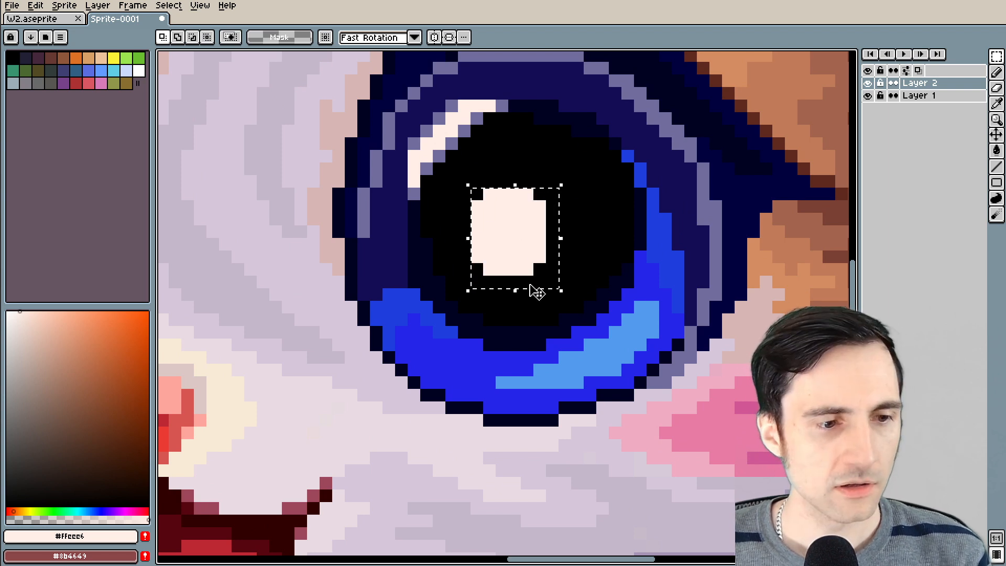
{"action": "scroll", "coordinate": [534, 291], "scroll_direction": "down", "scroll_amount": 5}
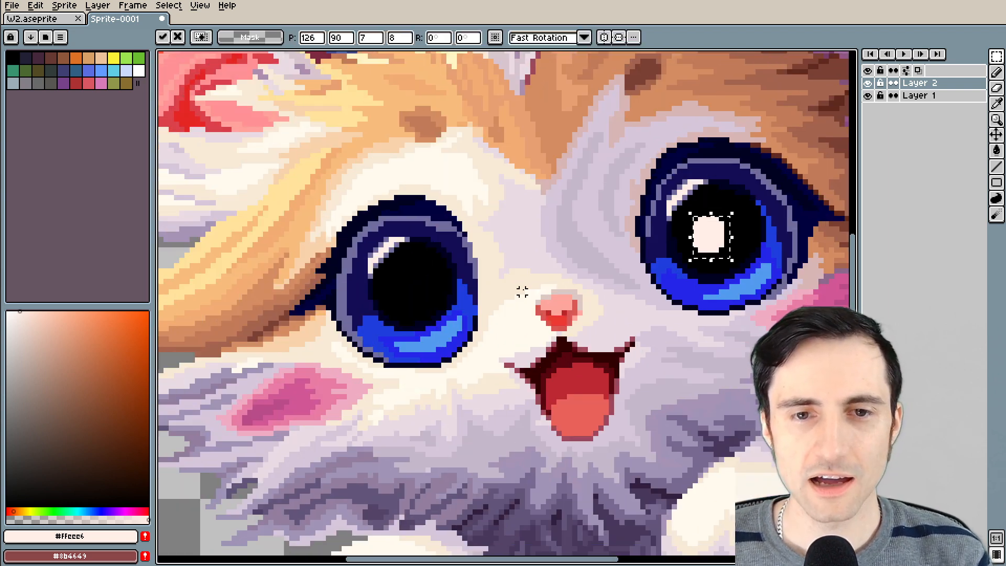
{"action": "left_click_drag", "start_coordinate": [709, 231], "coordinate": [415, 287]}
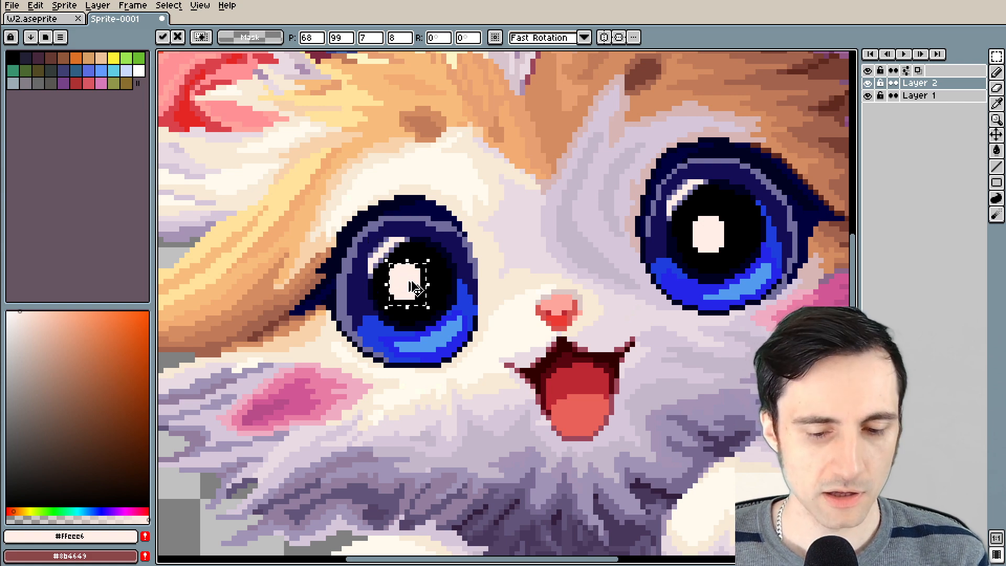
{"action": "key", "text": "Return"}
Draw a plus-shaped near-white sparkle about 3 × 3 px beside the lower-right edge of the main highlight in the left-hand eye's pupil
{"action": "scroll", "coordinate": [414, 287], "scroll_direction": "down", "scroll_amount": 5}
{"action": "scroll", "coordinate": [477, 292], "scroll_direction": "up", "scroll_amount": 4}
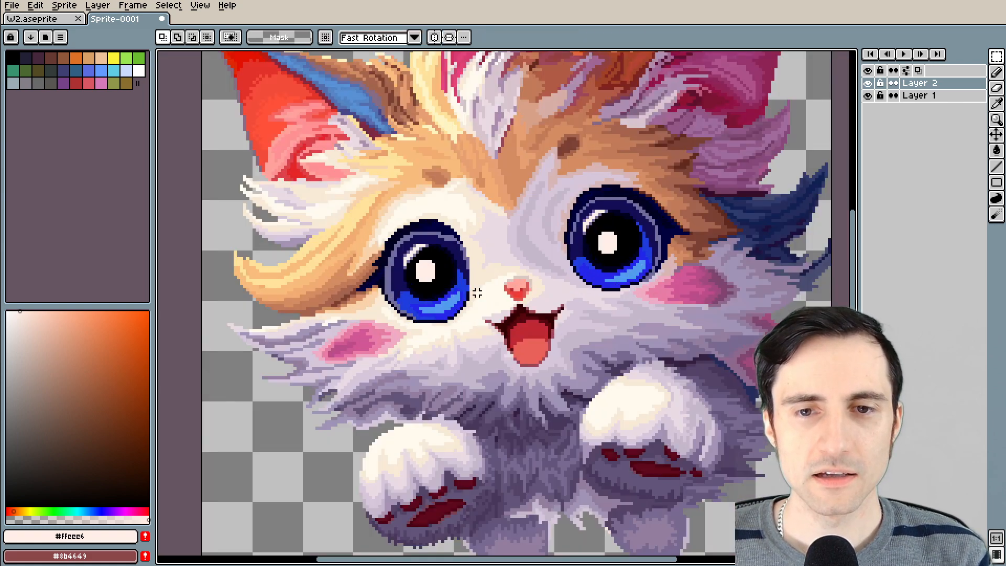
{"action": "scroll", "coordinate": [476, 292], "scroll_direction": "up", "scroll_amount": 2}
{"action": "scroll", "coordinate": [413, 246], "scroll_direction": "up", "scroll_amount": 1}
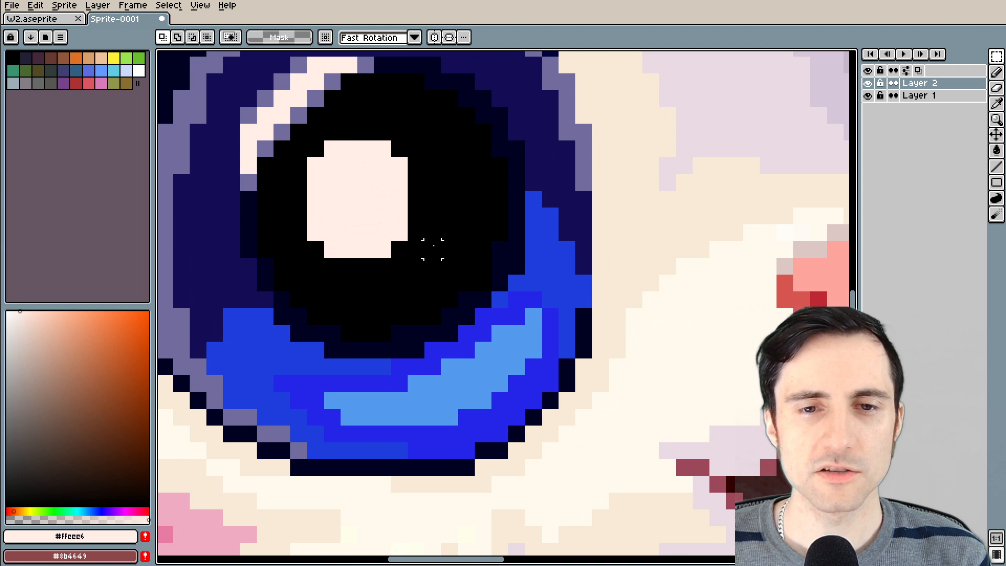
{"action": "left_click_drag", "start_coordinate": [434, 245], "coordinate": [417, 296]}
{"action": "key", "text": "b"}
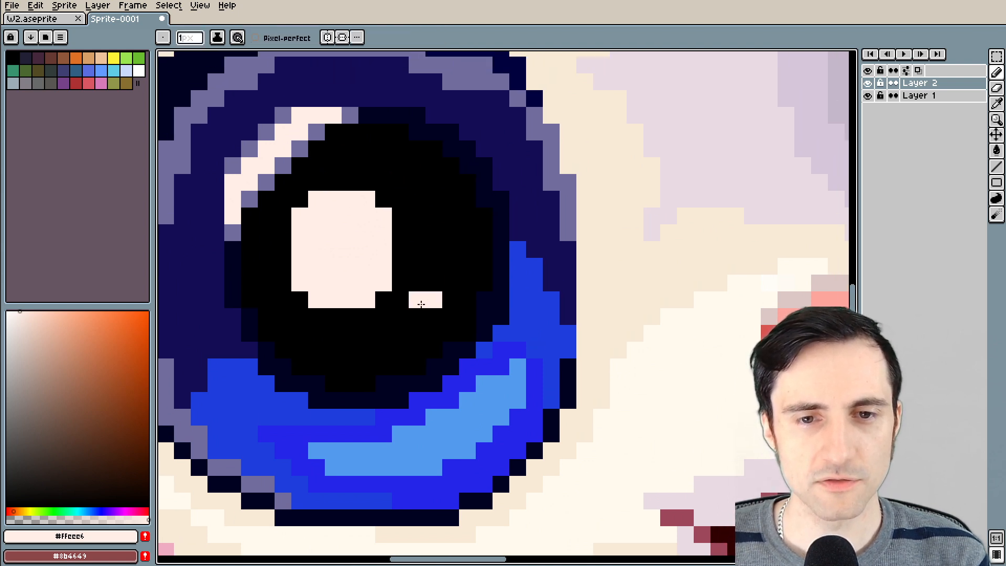
{"action": "scroll", "coordinate": [445, 316], "scroll_direction": "down", "scroll_amount": 3}
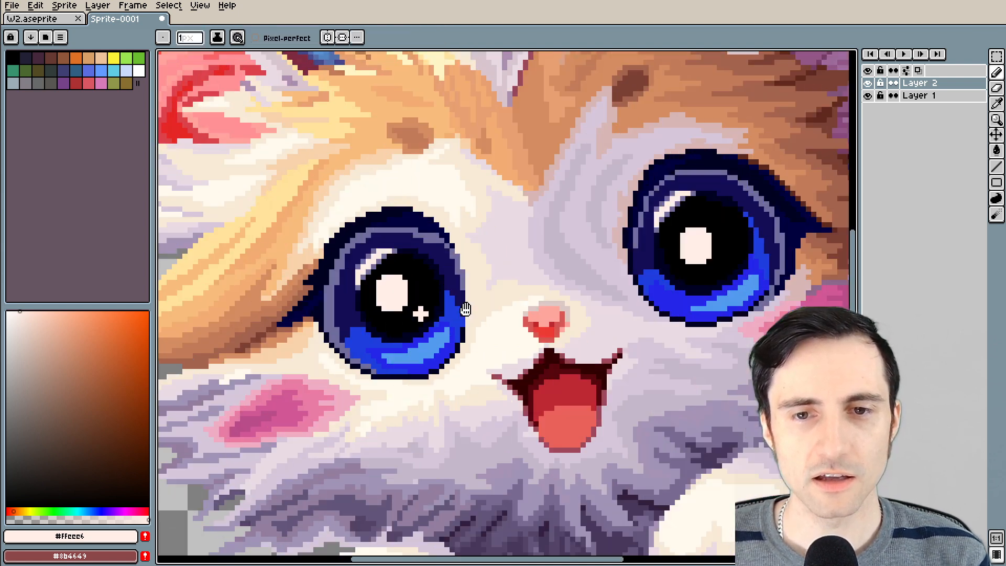
Add a matching 3 × 3 px plus-shaped sparkle beside the main highlight in the right-hand eye's pupil
{"action": "mouse_move", "coordinate": [637, 292]}
{"action": "left_mouse_down"}
{"action": "mouse_move", "coordinate": [449, 309]}
{"action": "mouse_move", "coordinate": [495, 323]}
{"action": "left_mouse_up"}
{"action": "scroll", "coordinate": [536, 271], "scroll_direction": "up", "scroll_amount": 3}
{"action": "scroll", "coordinate": [515, 316], "scroll_direction": "down", "scroll_amount": 5}
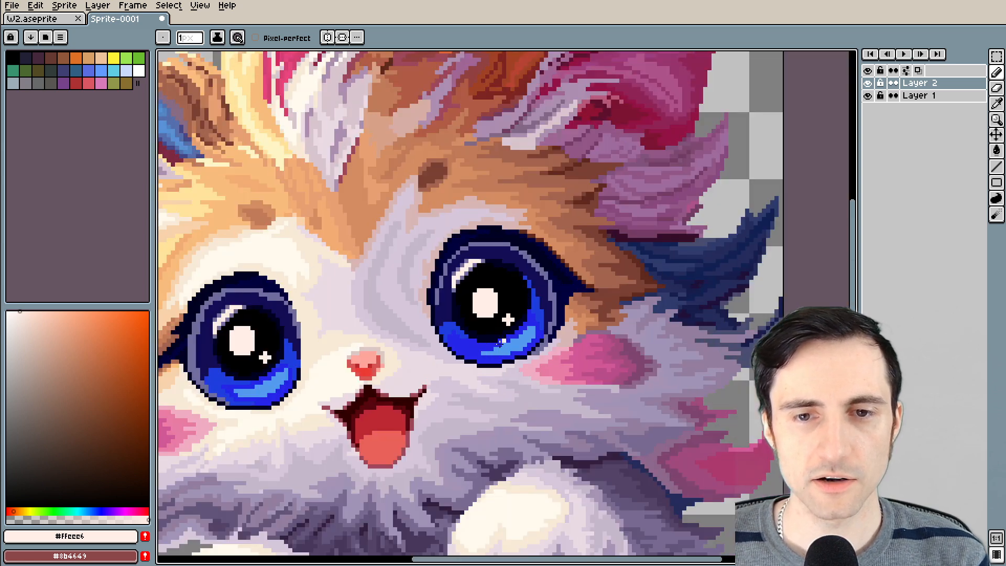
{"action": "scroll", "coordinate": [573, 334], "scroll_direction": "up", "scroll_amount": 2}
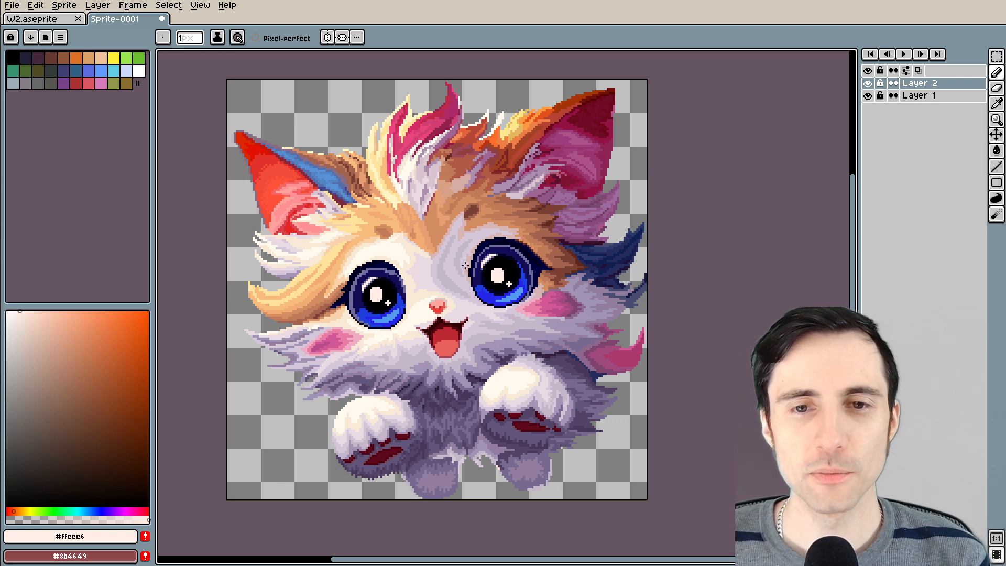
Pick the muted purple #716d9e from the right-hand eye's reflection and shade its main highlight's lower edge and the sparkle's corners
{"action": "scroll", "coordinate": [465, 266], "scroll_direction": "up", "scroll_amount": 4}
{"action": "key", "text": "alt"}
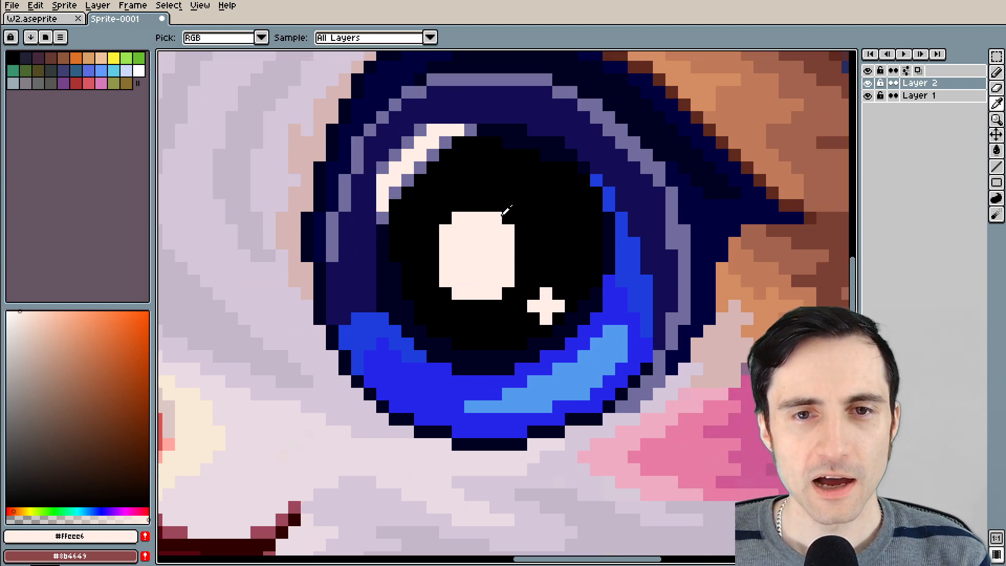
{"action": "left_click", "coordinate": [432, 156], "text": "alt"}
{"action": "left_click_drag", "start_coordinate": [445, 294], "coordinate": [490, 306]}
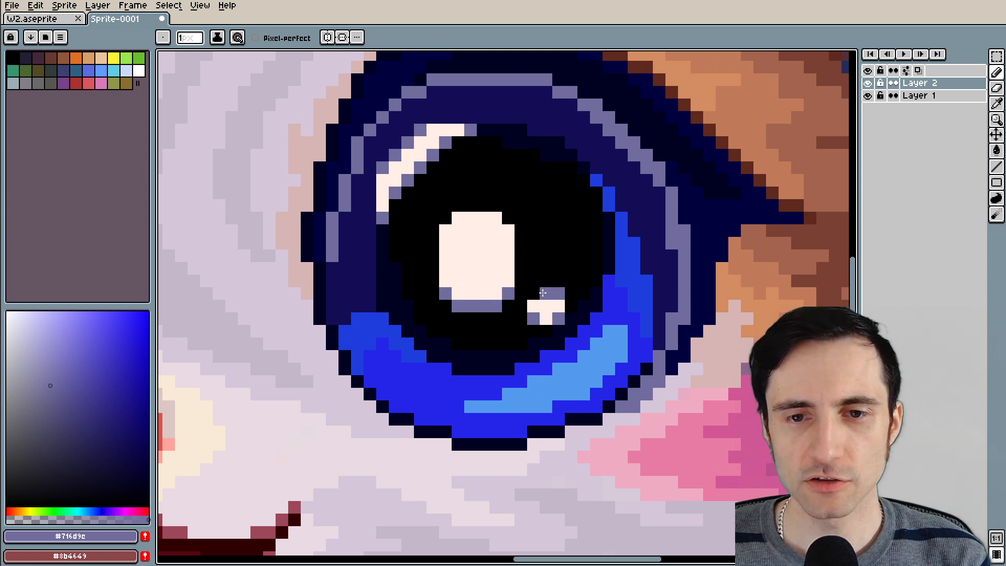
Surround the left-hand eye's sparkle with muted purple pixels in its four corners and at its four tips
{"action": "scroll", "coordinate": [504, 320], "scroll_direction": "down", "scroll_amount": 3}
{"action": "left_click_drag", "start_coordinate": [244, 354], "coordinate": [505, 334]}
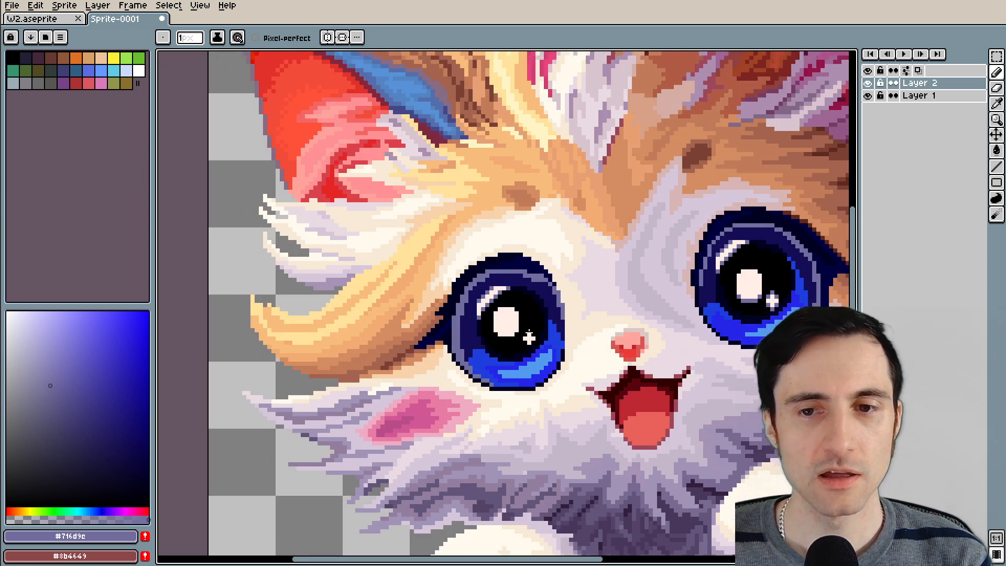
{"action": "scroll", "coordinate": [505, 334], "scroll_direction": "up", "scroll_amount": 2}
{"action": "scroll", "coordinate": [570, 350], "scroll_direction": "up", "scroll_amount": 3}
{"action": "left_click", "coordinate": [479, 349]}
{"action": "left_click", "coordinate": [454, 323]}
{"action": "left_click", "coordinate": [479, 298]}
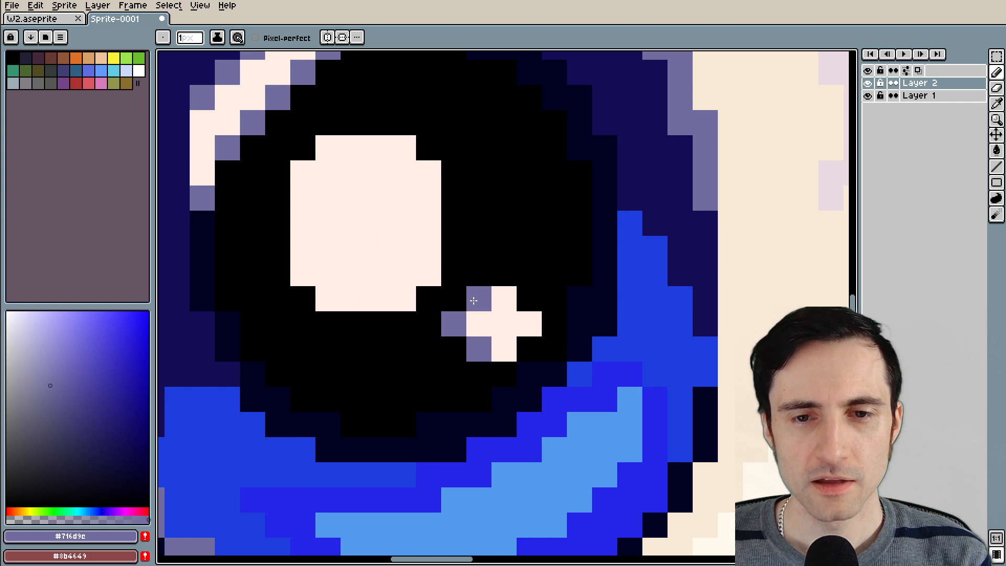
{"action": "left_click", "coordinate": [504, 274]}
{"action": "left_click", "coordinate": [529, 299]}
{"action": "left_click", "coordinate": [529, 348]}
{"action": "left_click", "coordinate": [503, 374]}
{"action": "left_click", "coordinate": [554, 324]}
{"action": "left_click", "coordinate": [454, 273]}
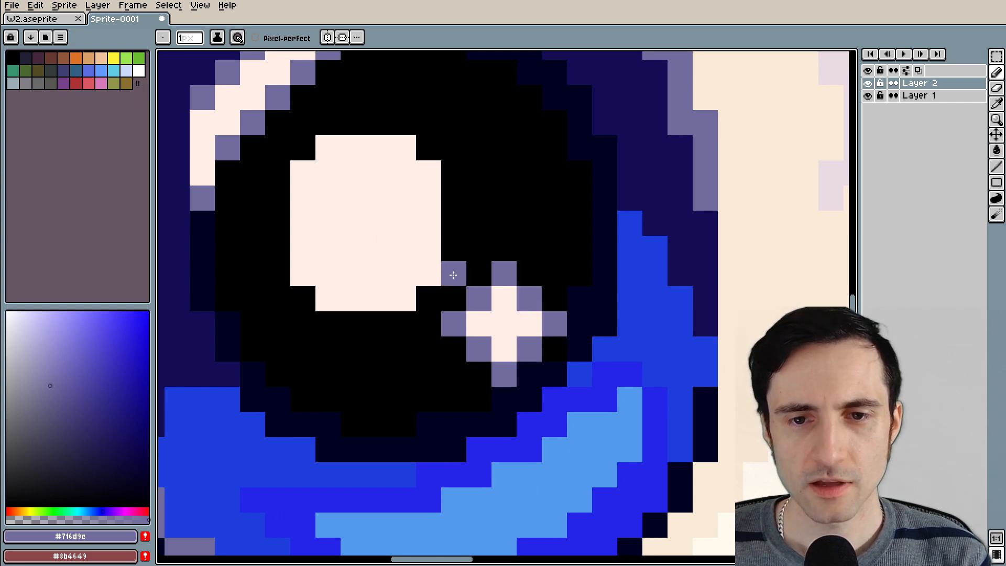
Try a non-contiguous Paint Bucket fill in #716d9e on the left-hand eye's highlight, undo it, and enable contiguous filling
{"action": "scroll", "coordinate": [455, 272], "scroll_direction": "down", "scroll_amount": 3}
{"action": "scroll", "coordinate": [512, 321], "scroll_direction": "down", "scroll_amount": 3}
{"action": "scroll", "coordinate": [450, 303], "scroll_direction": "up", "scroll_amount": 5}
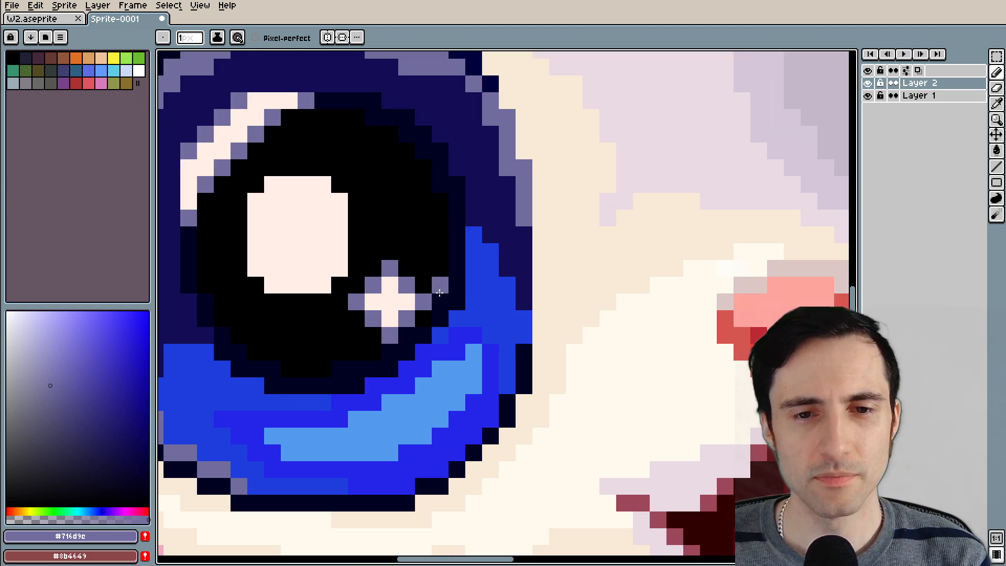
{"action": "key", "text": "g"}
{"action": "left_click", "coordinate": [506, 340]}
{"action": "scroll", "coordinate": [506, 339], "scroll_direction": "down", "scroll_amount": 5}
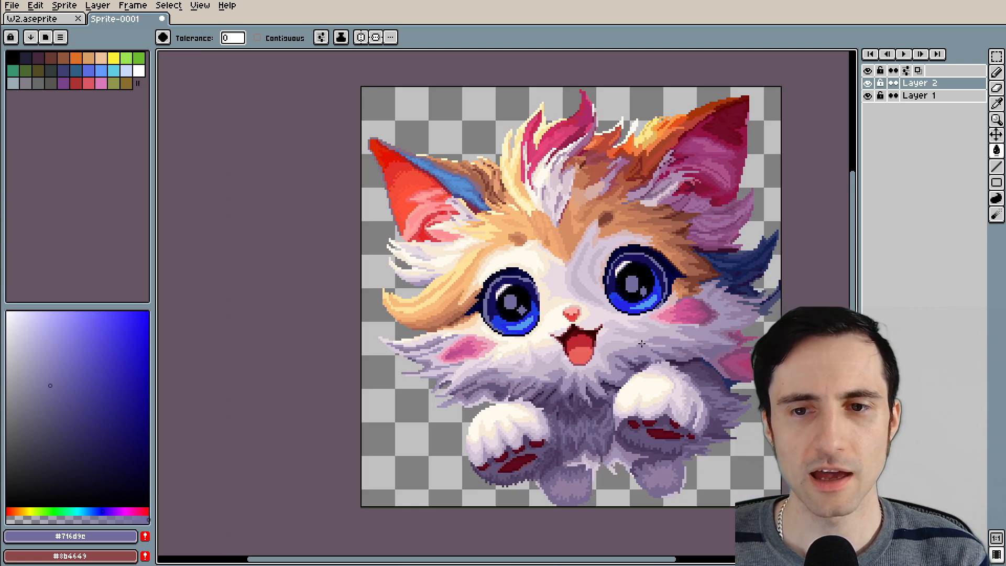
{"action": "left_click_drag", "start_coordinate": [641, 343], "coordinate": [536, 359]}
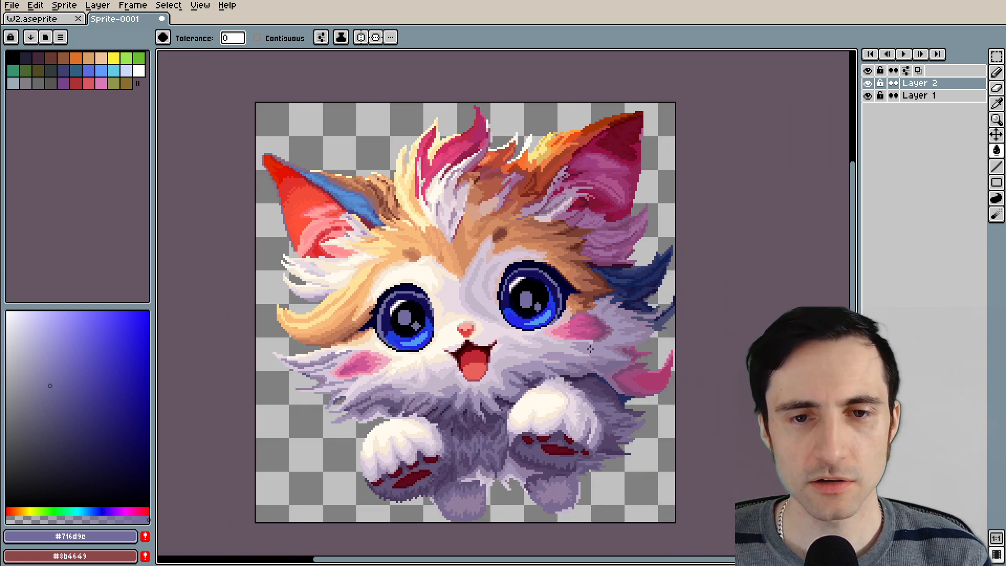
{"action": "scroll", "coordinate": [287, 84], "scroll_direction": "up", "scroll_amount": 1}
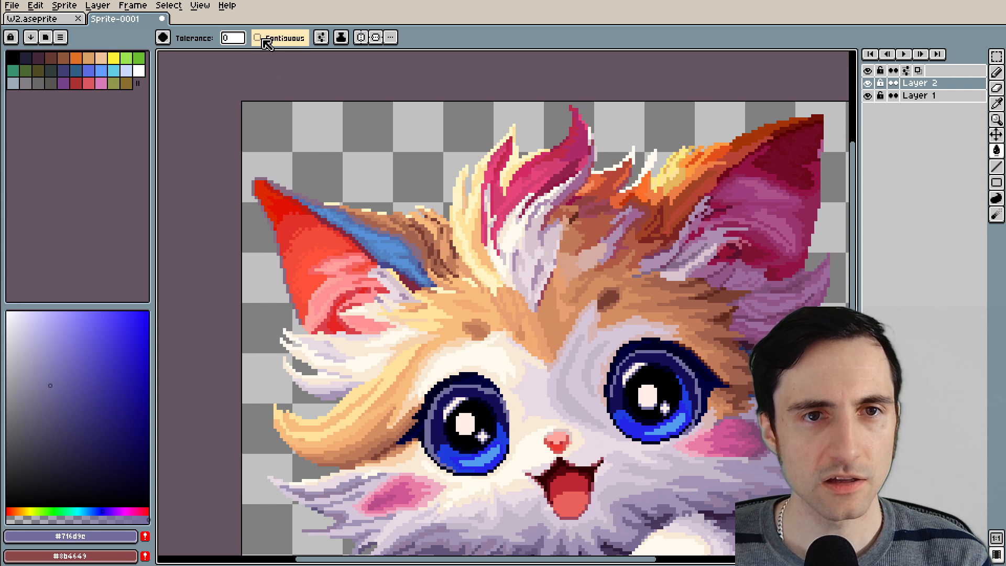
{"action": "scroll", "coordinate": [315, 231], "scroll_direction": "down", "scroll_amount": 1}
{"action": "scroll", "coordinate": [344, 244], "scroll_direction": "up", "scroll_amount": 3}
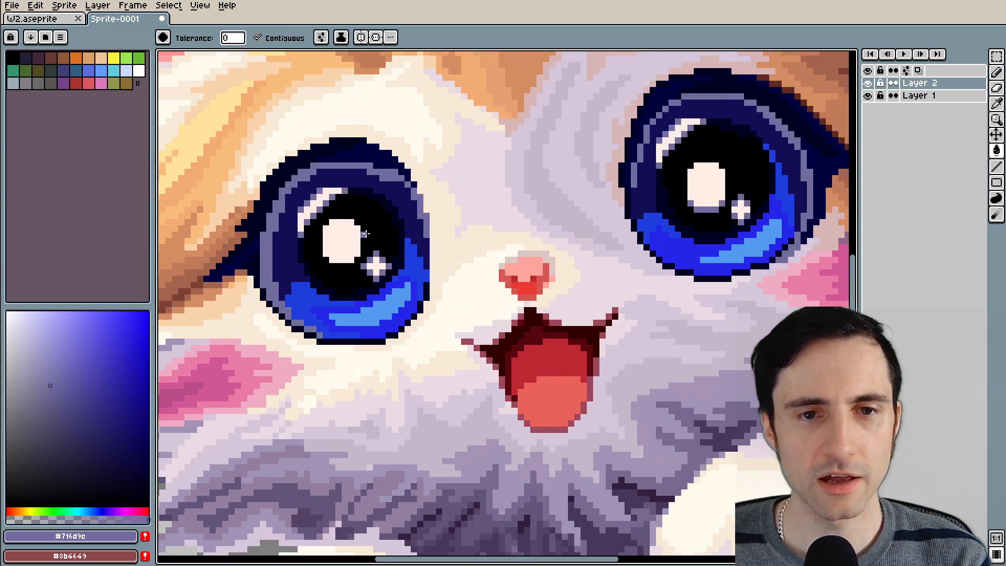
{"action": "key", "text": "ctrl+z"}
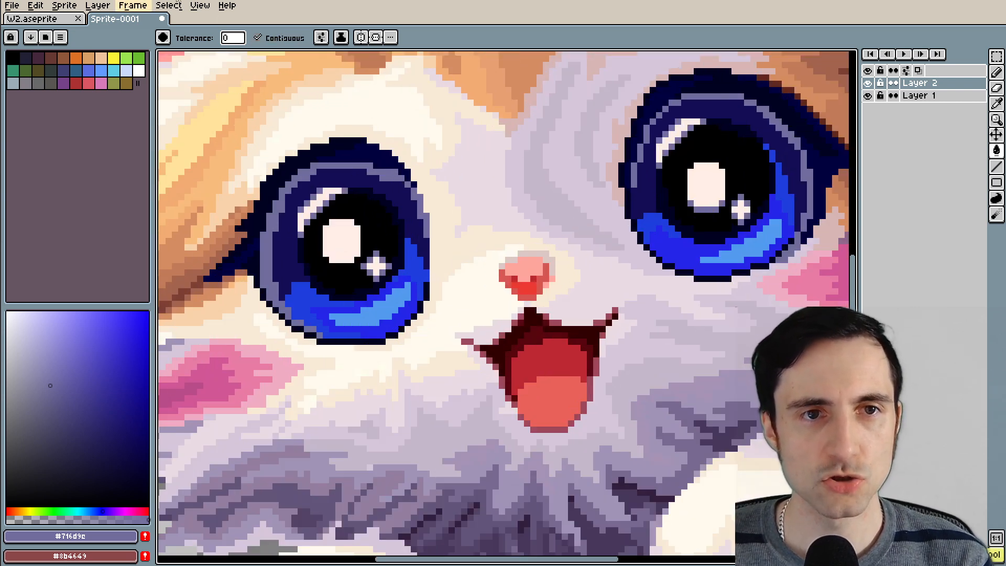
Turn contiguous filling off, try recolouring the near-white highlights in both eyes with #716d9e, and undo the fill
{"action": "left_click", "coordinate": [257, 38]}
{"action": "left_click", "coordinate": [343, 232]}
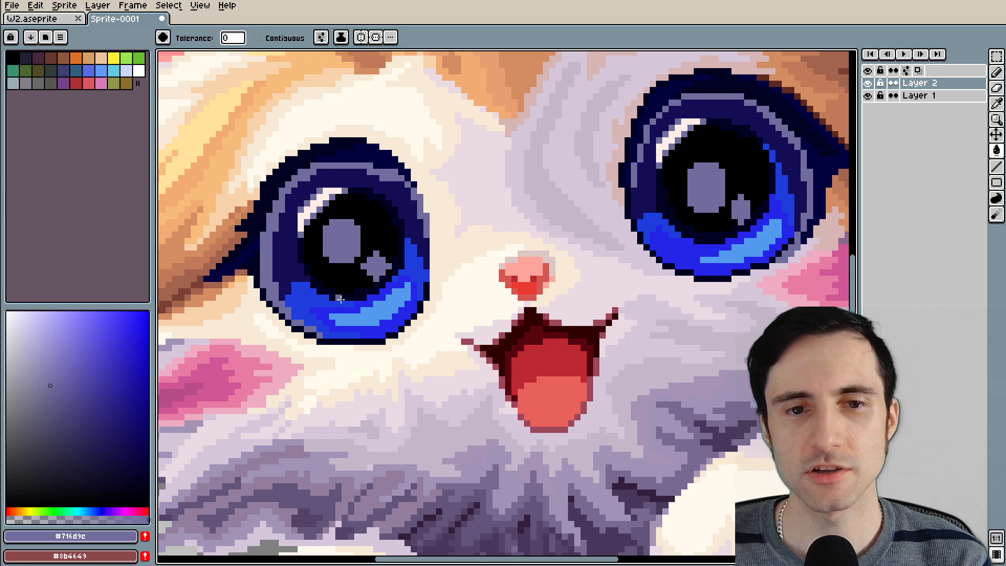
{"action": "key", "text": "ctrl+z"}
Outline the main highlight in the right-hand eye with one-pixel muted purple edges using the Pencil tool
{"action": "key", "text": "b"}
{"action": "scroll", "coordinate": [383, 185], "scroll_direction": "up", "scroll_amount": 5}
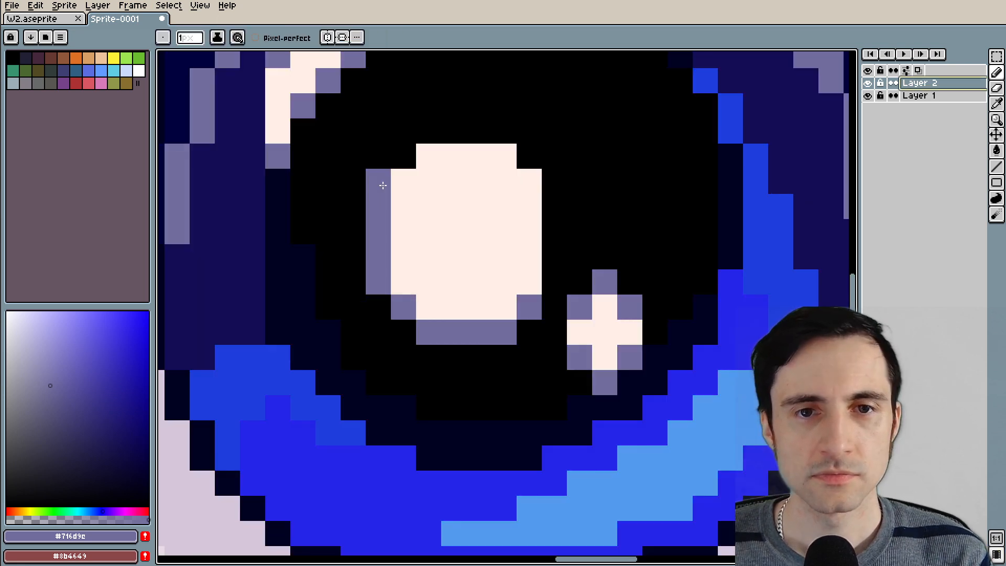
{"action": "mouse_move", "coordinate": [383, 185]}
{"action": "left_mouse_down"}
{"action": "mouse_move", "coordinate": [423, 140]}
{"action": "mouse_move", "coordinate": [506, 131]}
{"action": "mouse_move", "coordinate": [530, 161]}
{"action": "mouse_move", "coordinate": [555, 243]}
{"action": "mouse_move", "coordinate": [529, 309]}
{"action": "left_mouse_up"}
{"action": "scroll", "coordinate": [571, 284], "scroll_direction": "down", "scroll_amount": 3}
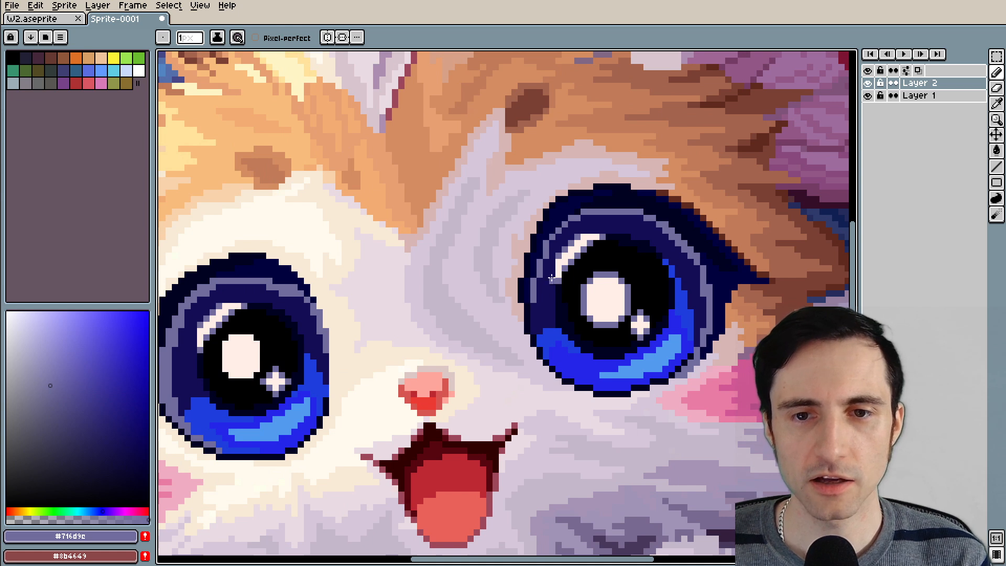
Outline the left-hand eye's main highlight with one-pixel muted purple edges and erase the excess corner pixel
{"action": "left_click_drag", "start_coordinate": [301, 344], "coordinate": [547, 238]}
{"action": "scroll", "coordinate": [548, 238], "scroll_direction": "up", "scroll_amount": 3}
{"action": "mouse_move", "coordinate": [330, 238]}
{"action": "left_mouse_down"}
{"action": "mouse_move", "coordinate": [339, 320]}
{"action": "mouse_move", "coordinate": [374, 343]}
{"action": "mouse_move", "coordinate": [421, 340]}
{"action": "left_mouse_up"}
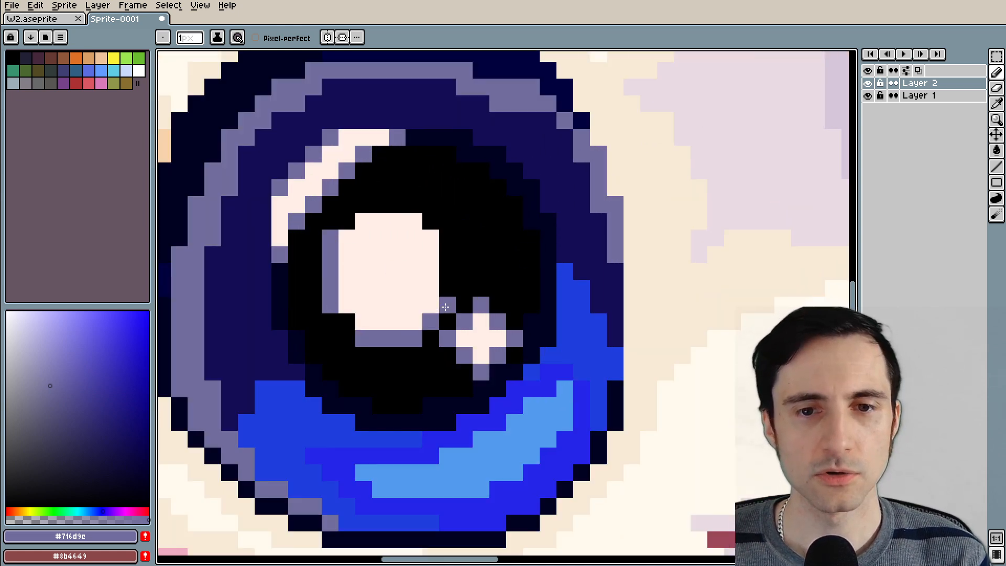
{"action": "mouse_move", "coordinate": [446, 306]}
{"action": "left_mouse_down"}
{"action": "mouse_move", "coordinate": [442, 220]}
{"action": "mouse_move", "coordinate": [424, 209]}
{"action": "mouse_move", "coordinate": [364, 209]}
{"action": "left_mouse_up"}
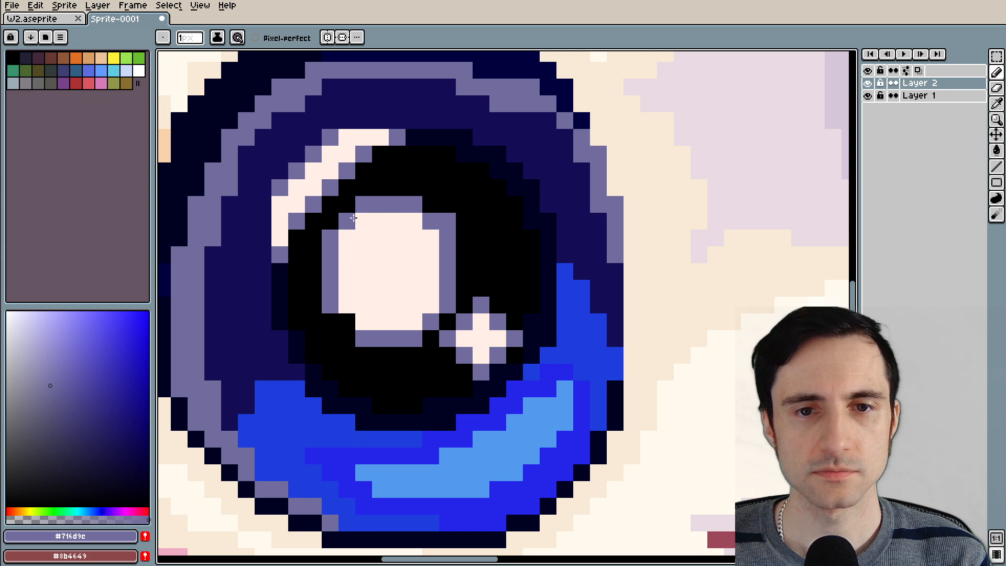
{"action": "key", "text": "e"}
{"action": "left_click", "coordinate": [447, 221]}
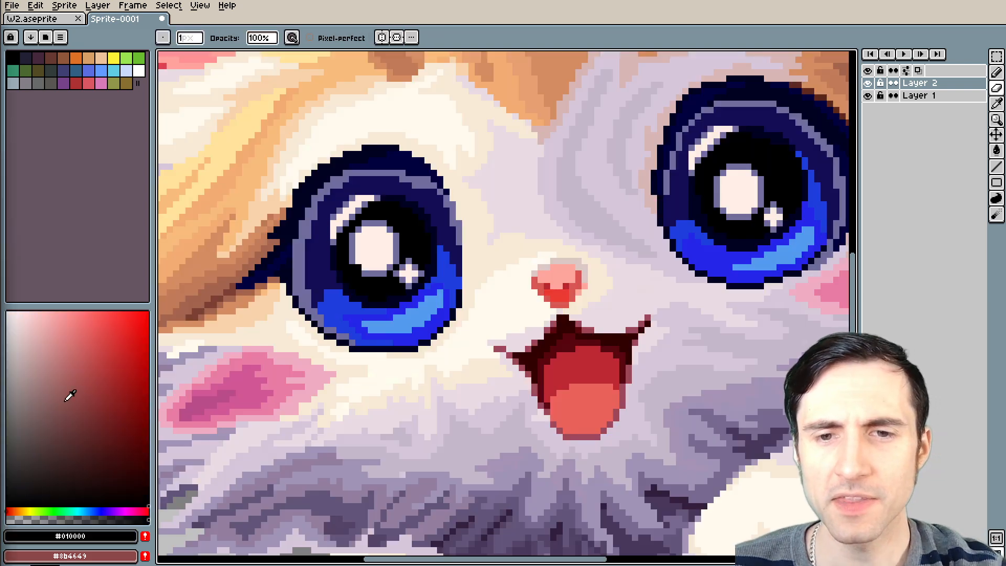
Pick the very dark red #300000 from the mouth's upper edge as the Pencil colour
{"action": "scroll", "coordinate": [634, 324], "scroll_direction": "up", "scroll_amount": 3}
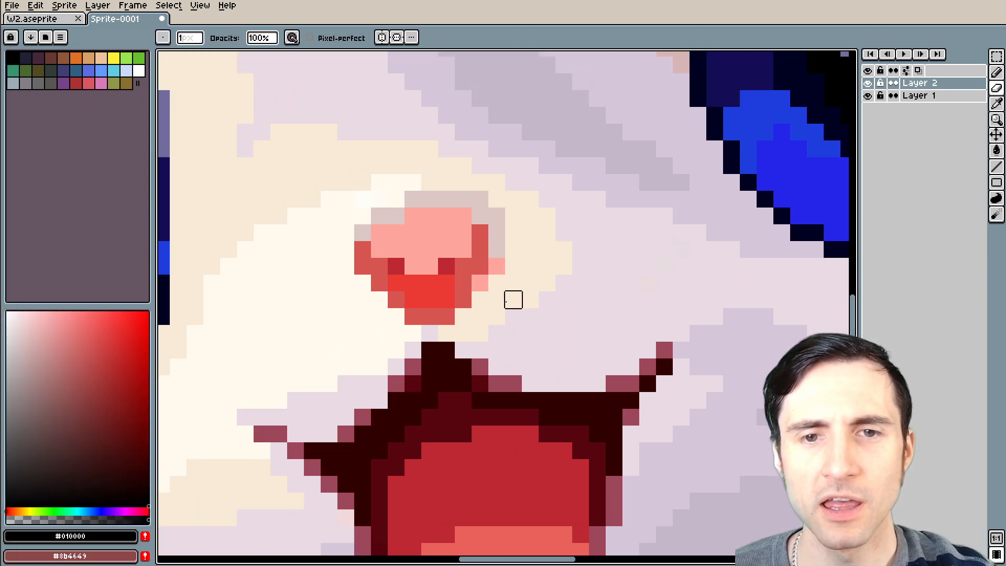
{"action": "scroll", "coordinate": [511, 296], "scroll_direction": "up", "scroll_amount": 3}
{"action": "key", "text": "i"}
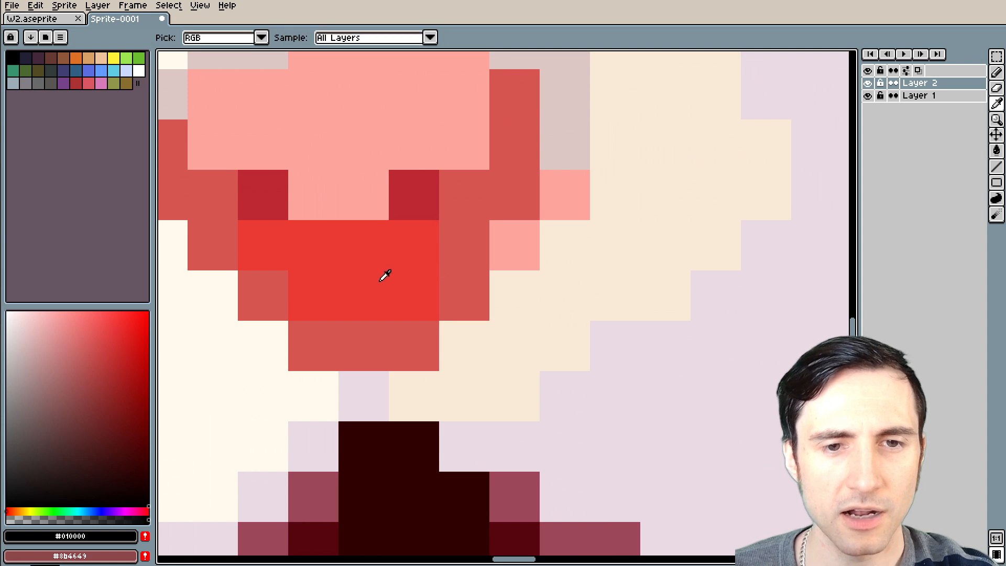
{"action": "key", "text": "e"}
{"action": "scroll", "coordinate": [345, 256], "scroll_direction": "down", "scroll_amount": 1}
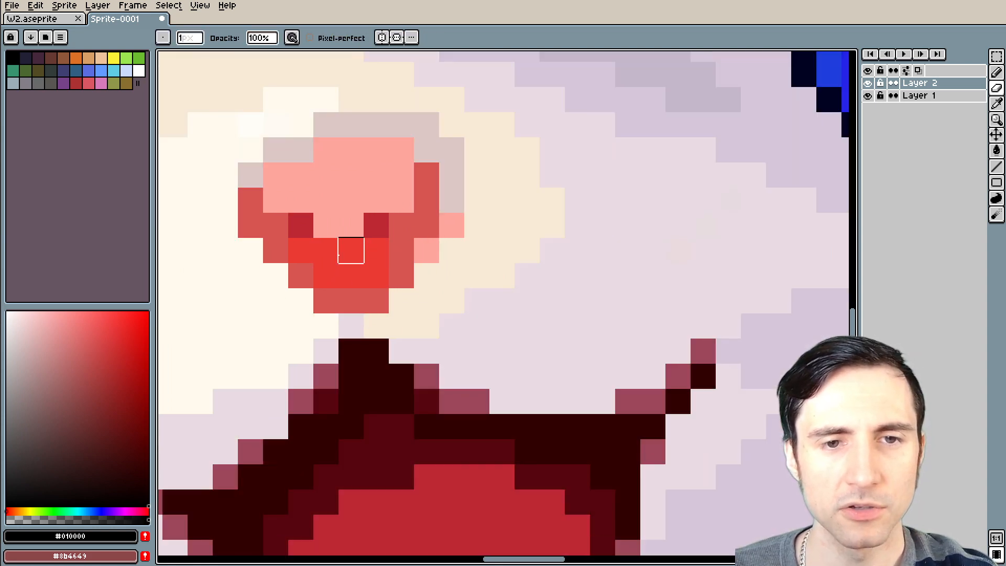
{"action": "key", "text": "i"}
{"action": "left_click", "coordinate": [381, 356]}
{"action": "key", "text": "b"}
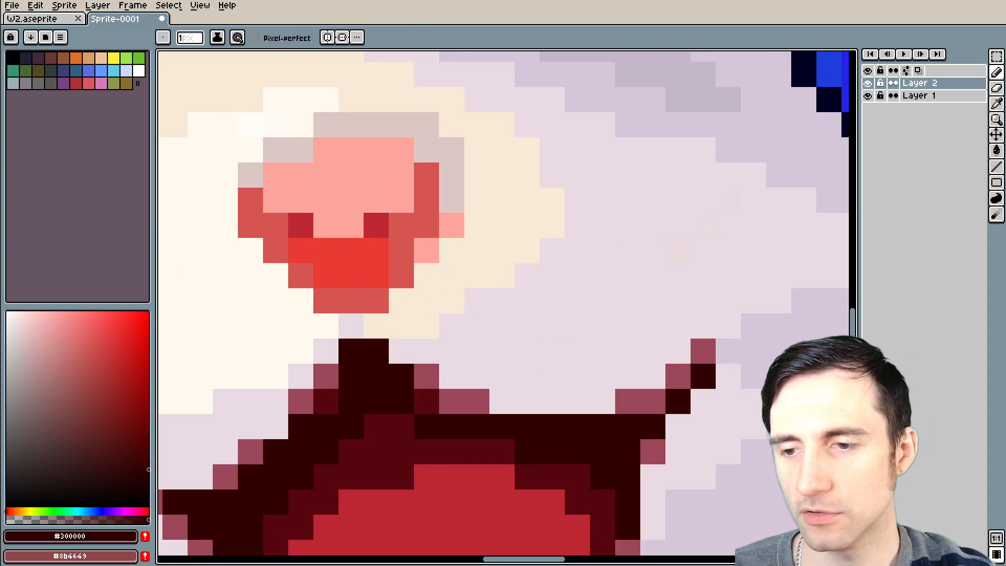
Show the sprite preview, shrink it to a compact size fitting the whole cat, and place it beside the enlarged nose
{"action": "key", "text": "F7"}
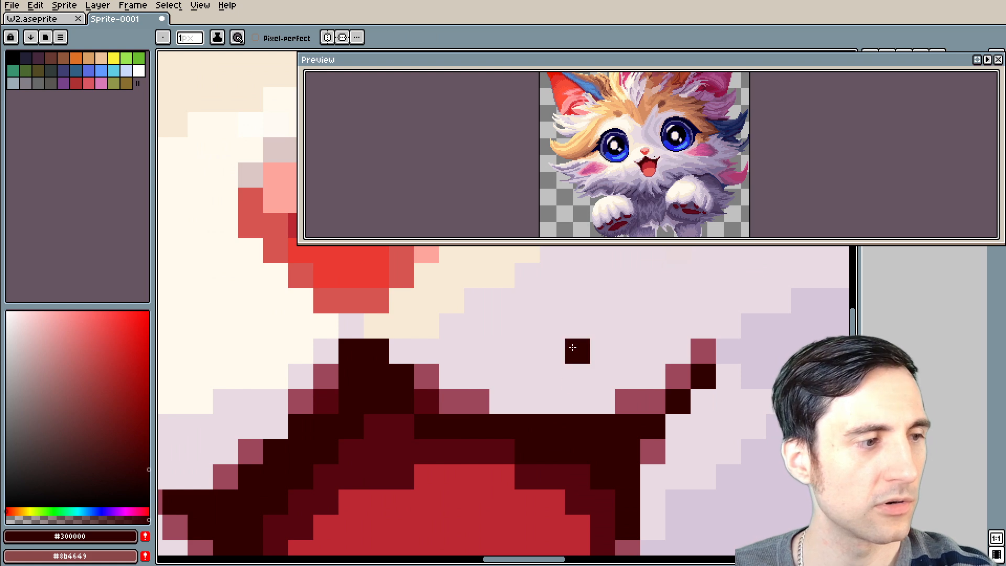
{"action": "left_click_drag", "start_coordinate": [624, 66], "coordinate": [305, 116]}
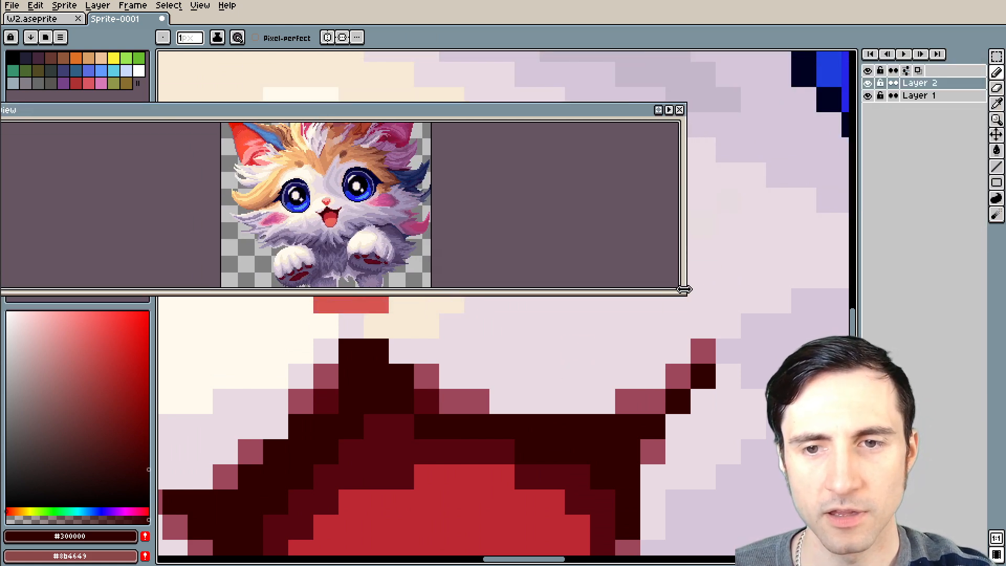
{"action": "left_click_drag", "start_coordinate": [682, 289], "coordinate": [231, 372]}
{"action": "left_click_drag", "start_coordinate": [118, 113], "coordinate": [152, 109]}
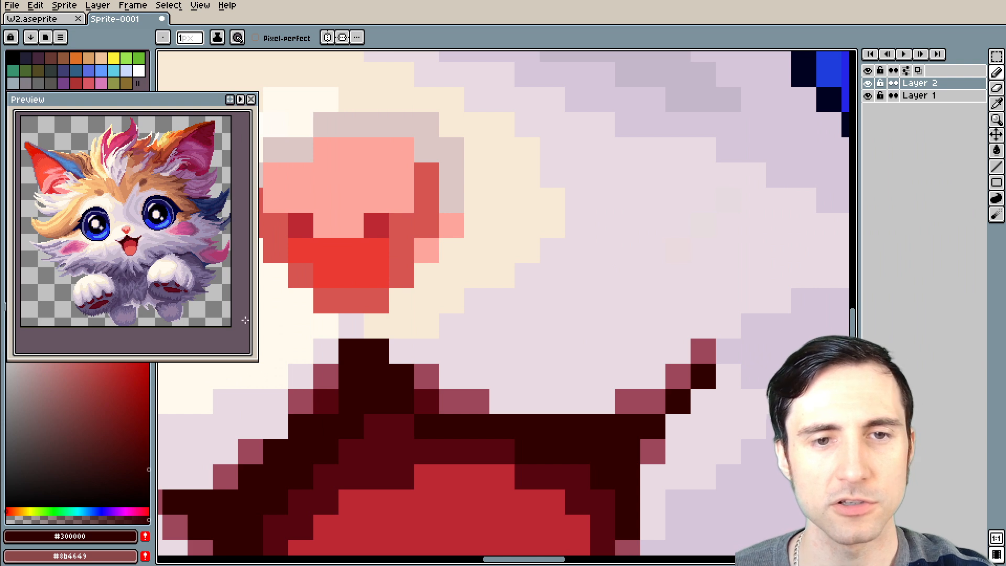
Try painting both nostrils with the very dark red #300000, and undo the two pixels
{"action": "left_click_drag", "start_coordinate": [354, 340], "coordinate": [529, 307]}
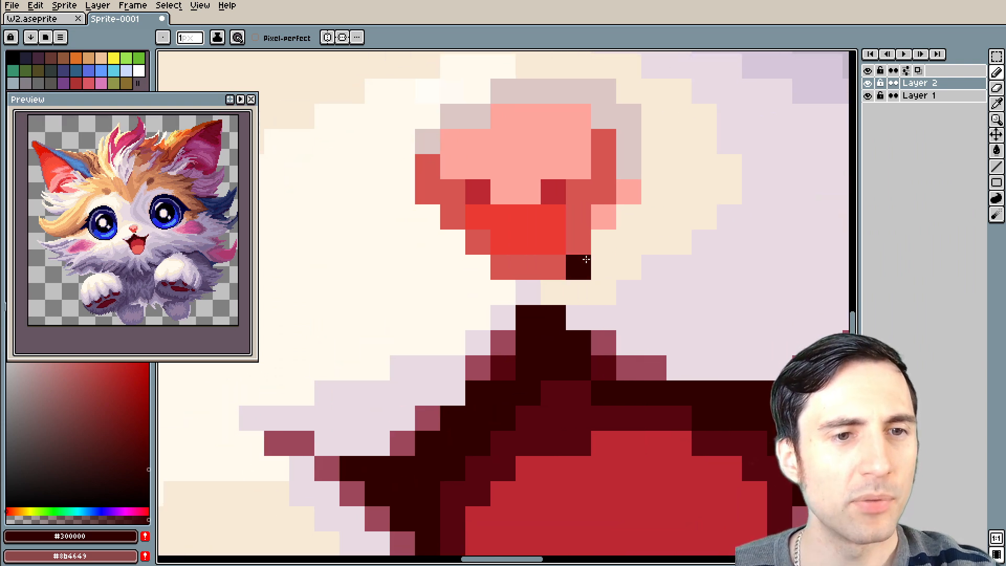
{"action": "left_click", "coordinate": [475, 201]}
{"action": "left_click", "coordinate": [553, 192]}
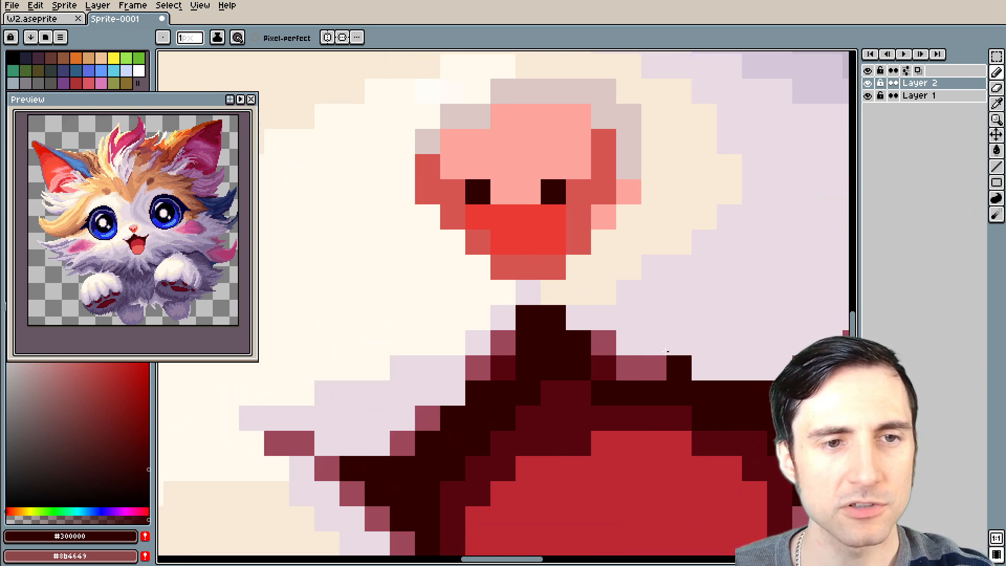
{"action": "left_click_drag", "start_coordinate": [653, 318], "coordinate": [613, 325]}
{"action": "key", "text": "ctrl+z"}
{"action": "key", "text": "ctrl+z"}
Recolour the nose's side and lower outline with dark red #bd2732, keeping a sample pixel of muted red #d85652 in its pink area
{"action": "scroll", "coordinate": [567, 270], "scroll_direction": "up", "scroll_amount": 2}
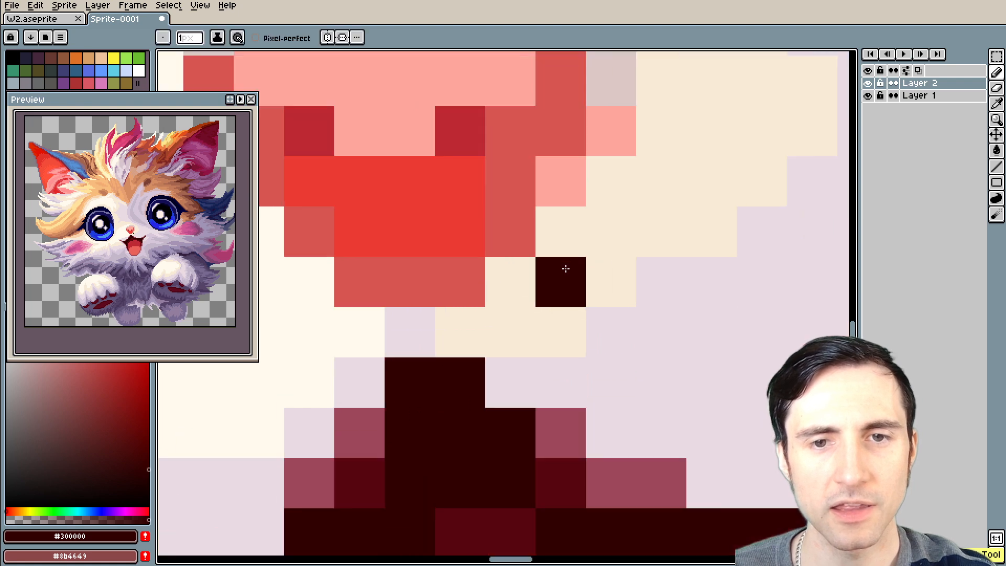
{"action": "left_click", "coordinate": [477, 137], "text": "alt"}
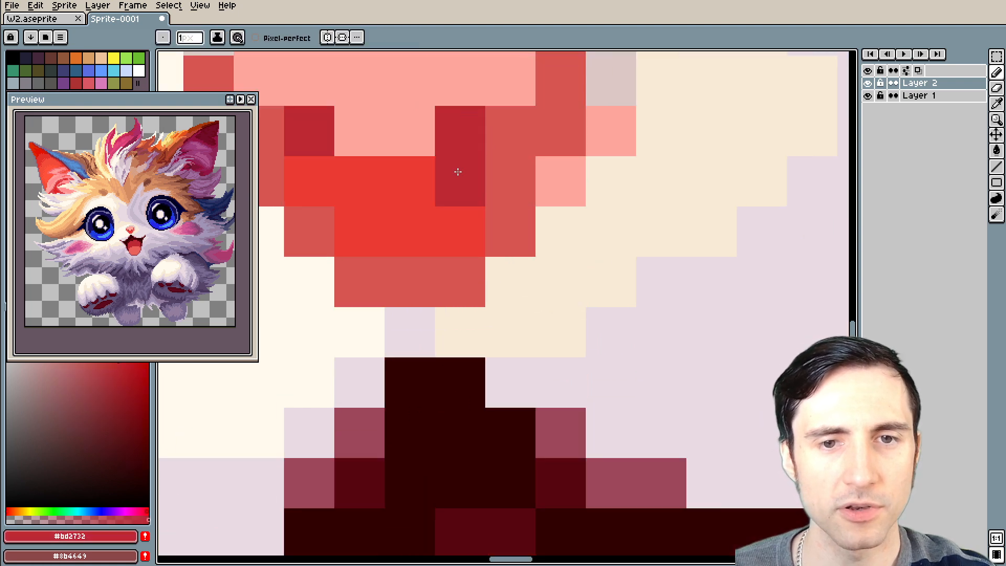
{"action": "mouse_move", "coordinate": [378, 263]}
{"action": "left_mouse_down"}
{"action": "mouse_move", "coordinate": [442, 298]}
{"action": "mouse_move", "coordinate": [455, 339]}
{"action": "left_mouse_up"}
{"action": "left_click", "coordinate": [293, 189]}
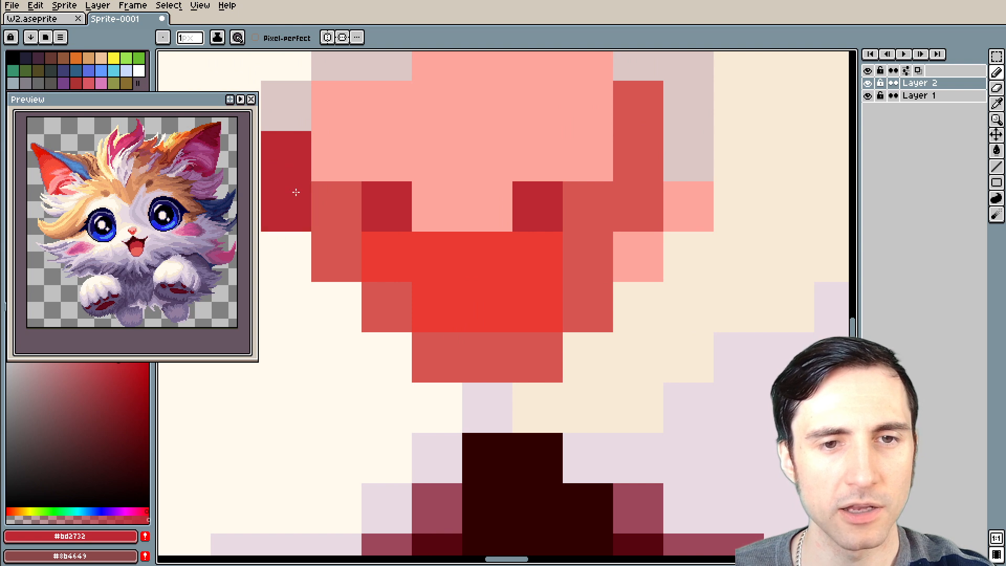
{"action": "left_click", "coordinate": [348, 192], "text": "alt"}
{"action": "left_click", "coordinate": [433, 151]}
{"action": "left_click", "coordinate": [268, 165], "text": "alt"}
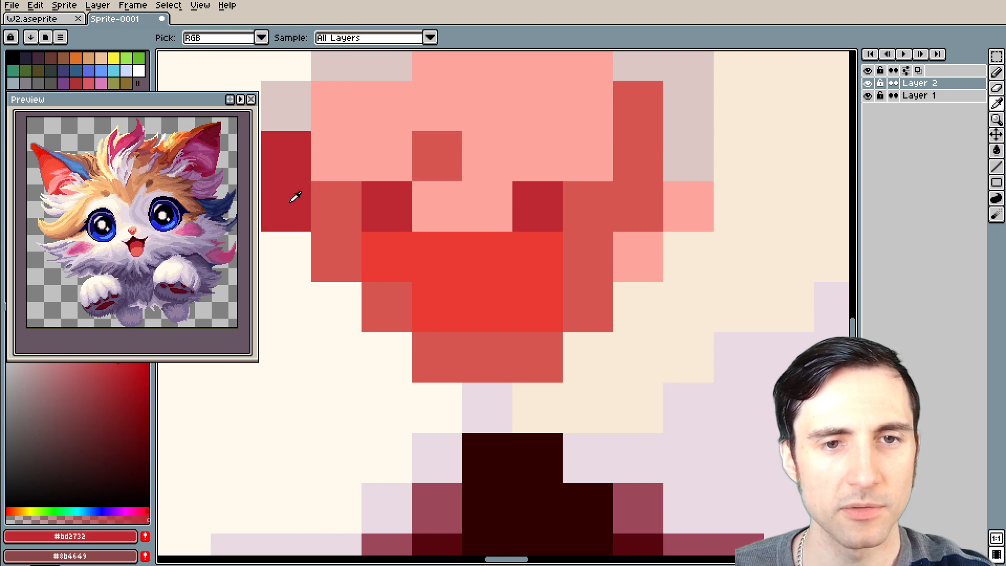
{"action": "mouse_move", "coordinate": [330, 207]}
{"action": "left_mouse_down"}
{"action": "mouse_move", "coordinate": [331, 242]}
{"action": "mouse_move", "coordinate": [437, 342]}
{"action": "mouse_move", "coordinate": [530, 349]}
{"action": "mouse_move", "coordinate": [580, 312]}
{"action": "mouse_move", "coordinate": [591, 225]}
{"action": "mouse_move", "coordinate": [615, 216]}
{"action": "mouse_move", "coordinate": [628, 136]}
{"action": "mouse_move", "coordinate": [608, 156]}
{"action": "left_mouse_up"}
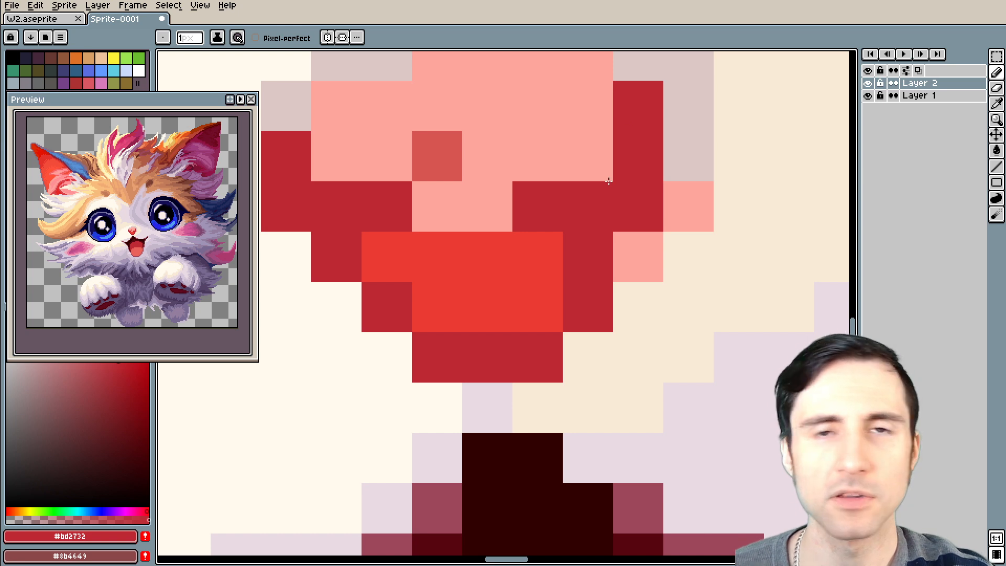
Repaint both nostrils with muted red #d85652 and cover the sample pixel with the nose's light pink #ffa69e
{"action": "key", "text": "alt"}
{"action": "left_click", "coordinate": [454, 151], "text": "alt"}
{"action": "left_click", "coordinate": [386, 196]}
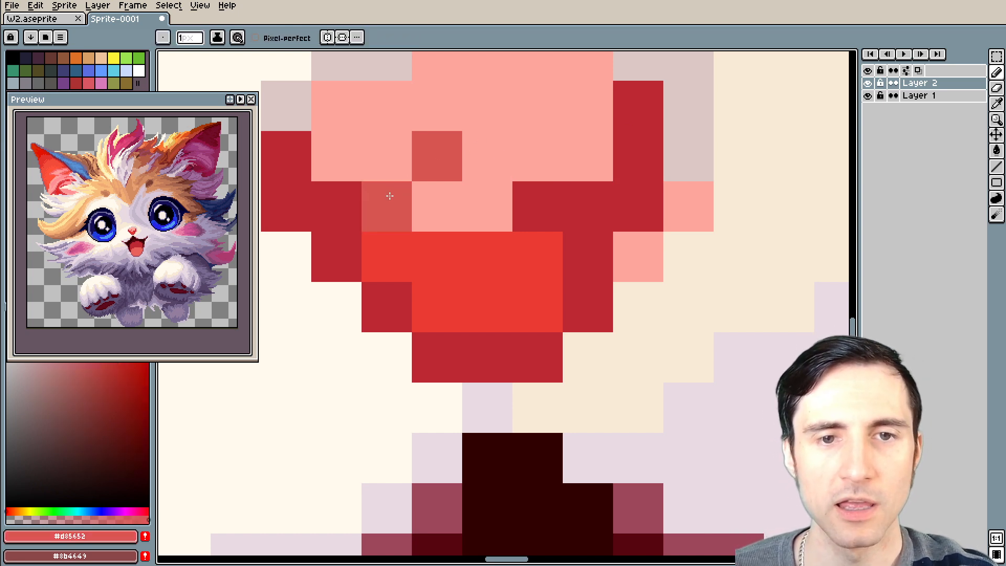
{"action": "left_click", "coordinate": [539, 197]}
{"action": "left_click", "coordinate": [483, 148], "text": "alt"}
{"action": "left_click", "coordinate": [459, 159]}
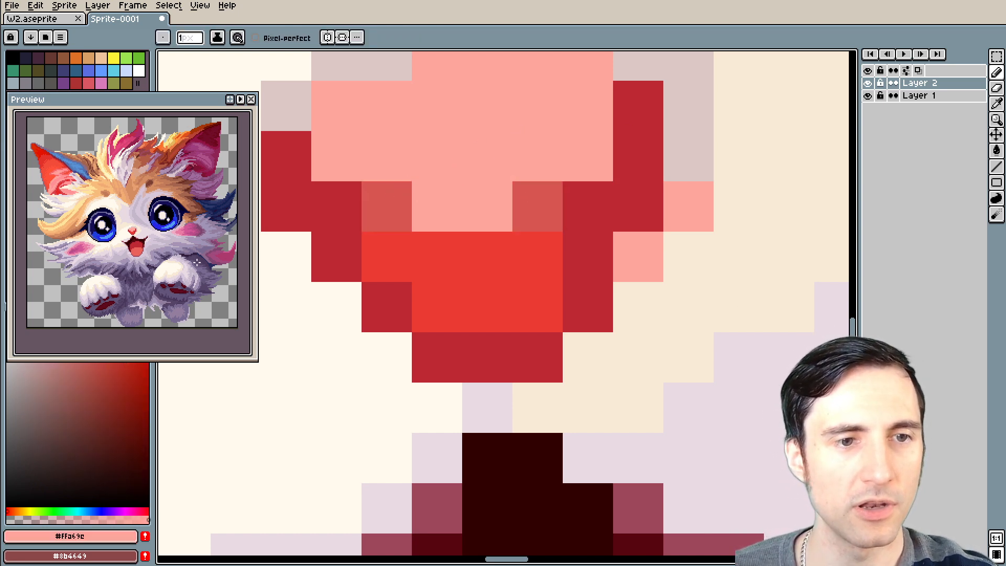
Enlarge the sprite preview on the cat's face to examine the recoloured nose
{"action": "scroll", "coordinate": [201, 255], "scroll_direction": "up", "scroll_amount": 3}
{"action": "scroll", "coordinate": [201, 255], "scroll_direction": "down", "scroll_amount": 3}
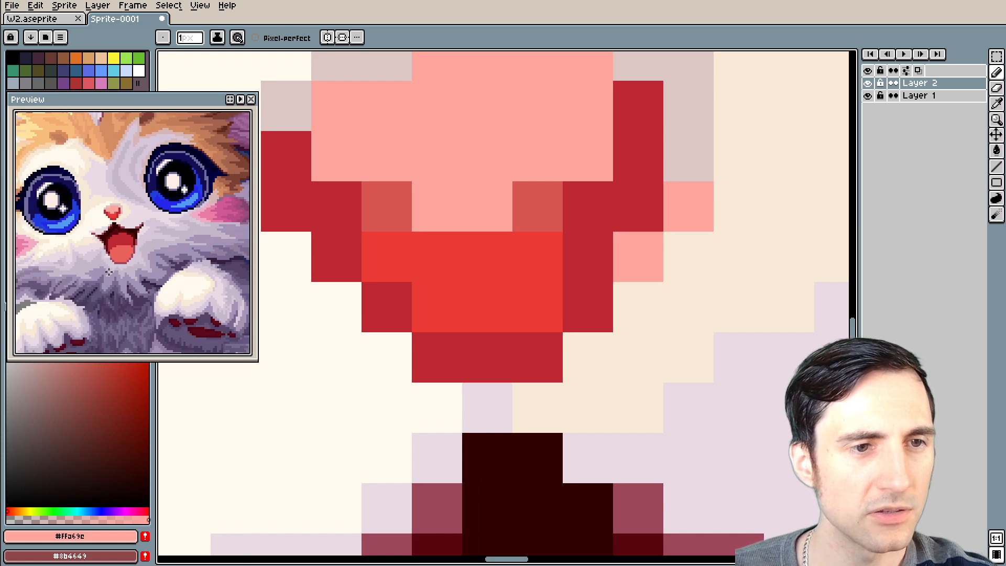
{"action": "left_click", "coordinate": [451, 278]}
{"action": "left_click_drag", "start_coordinate": [451, 278], "coordinate": [394, 265]}
{"action": "key", "text": "ctrl+z"}
Park a sample pixel of bright red #eb3a32 in the nose's pink area and refill the lower nose with muted red #d85652
{"action": "key", "text": "alt"}
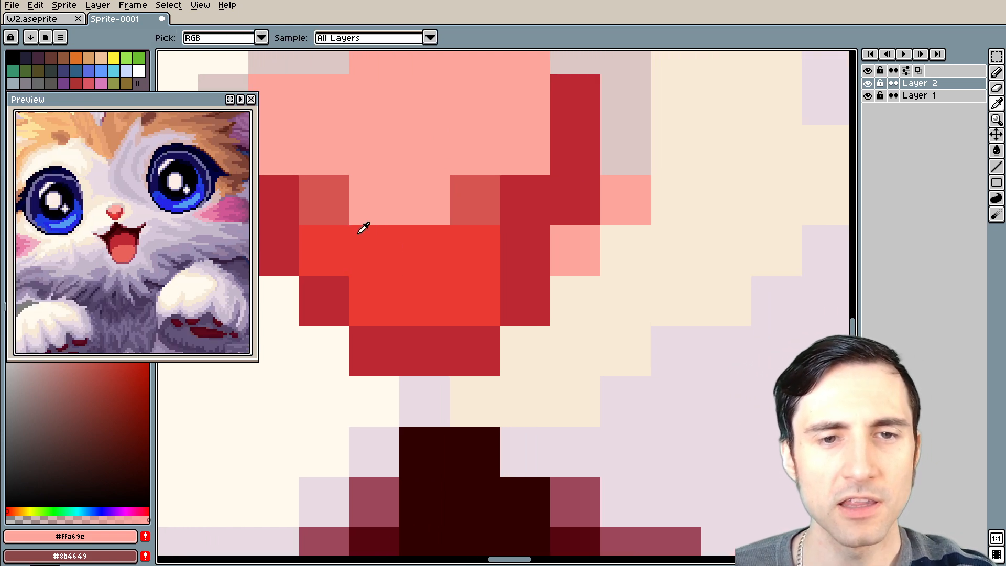
{"action": "left_click", "coordinate": [337, 204]}
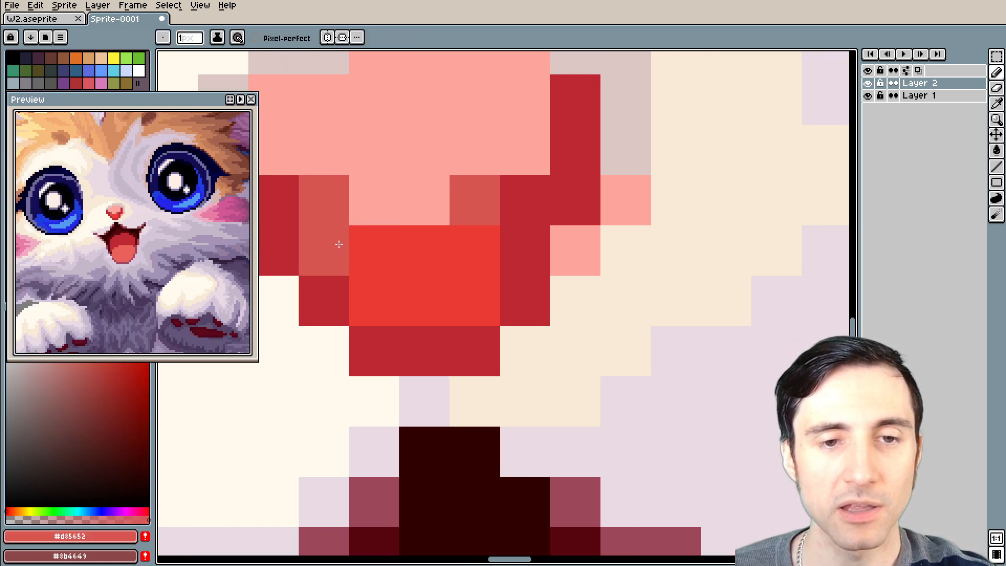
{"action": "left_click", "coordinate": [400, 238], "text": "alt"}
{"action": "left_click", "coordinate": [367, 147]}
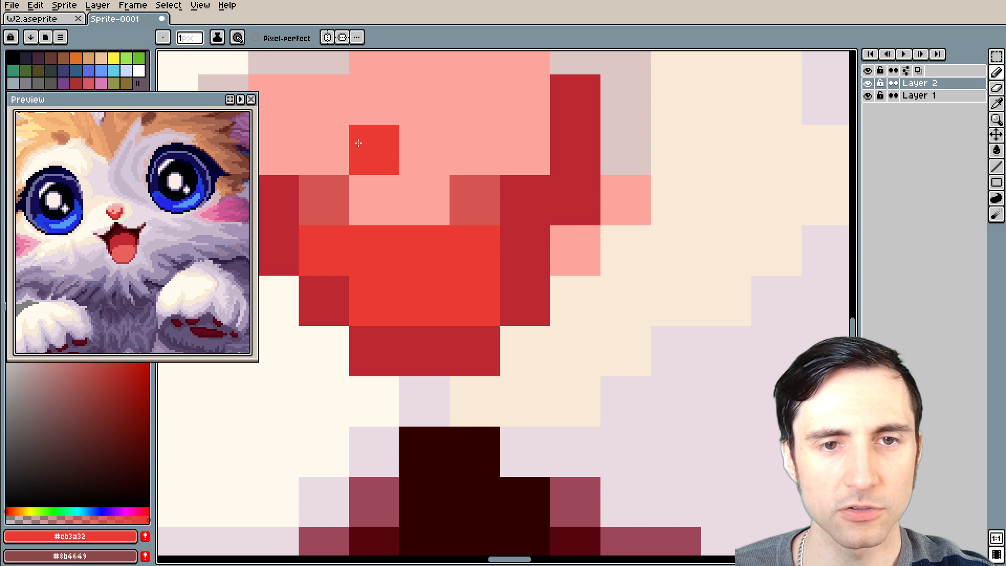
{"action": "left_click", "coordinate": [330, 205], "text": "alt"}
{"action": "mouse_move", "coordinate": [333, 242]}
{"action": "left_mouse_down"}
{"action": "mouse_move", "coordinate": [476, 248]}
{"action": "mouse_move", "coordinate": [384, 290]}
{"action": "mouse_move", "coordinate": [469, 289]}
{"action": "left_mouse_up"}
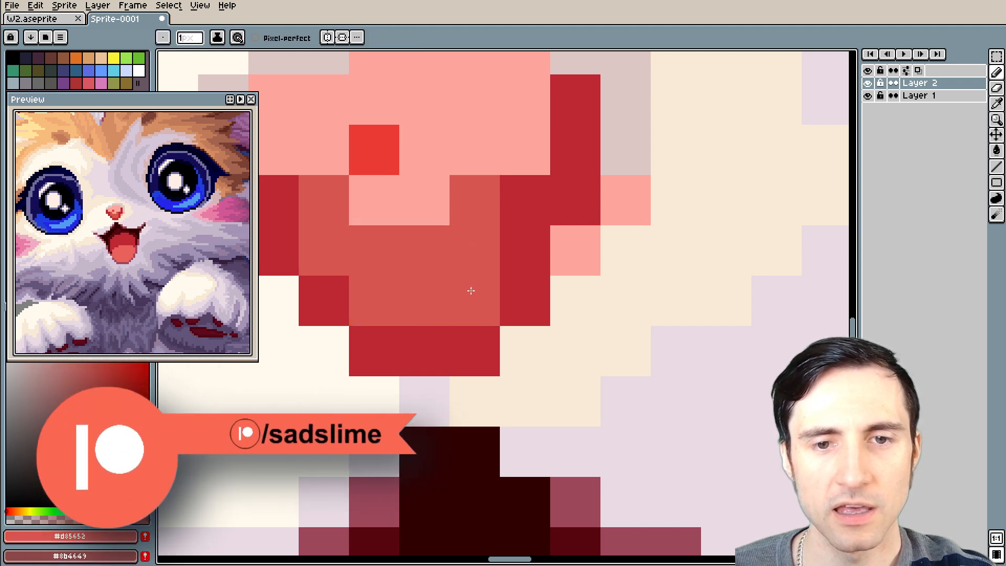
Repaint both nostrils bright red #eb3a32 and cover the sample pixel with light pink #ffa69e
{"action": "key", "text": "alt"}
{"action": "left_click", "coordinate": [390, 138], "text": "alt"}
{"action": "left_click", "coordinate": [332, 206]}
{"action": "left_click", "coordinate": [461, 196]}
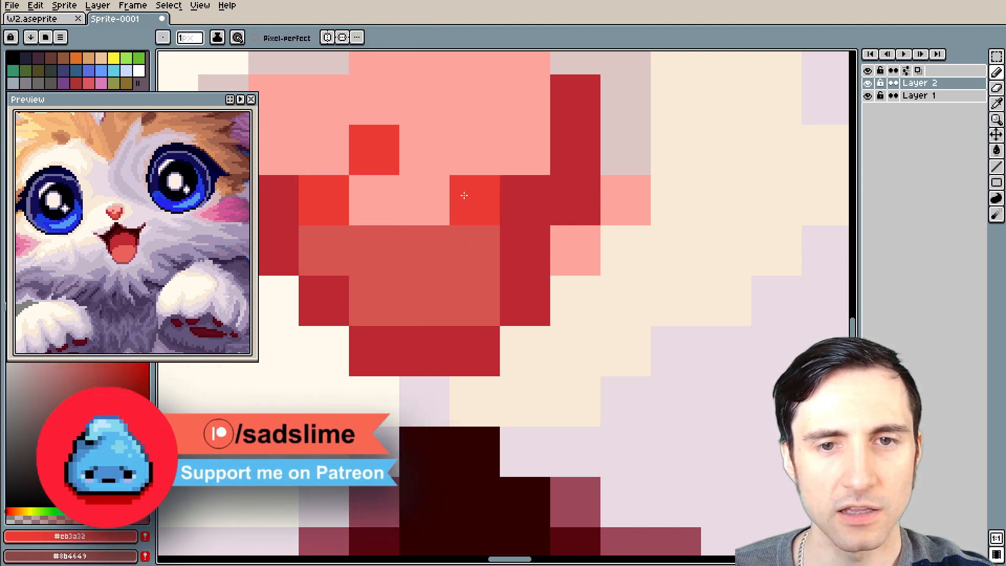
{"action": "left_click", "coordinate": [409, 159], "text": "alt"}
{"action": "left_click", "coordinate": [363, 150]}
Paint over both bright red nostril pixels with light pink #ffa69e
{"action": "scroll", "coordinate": [363, 150], "scroll_direction": "down", "scroll_amount": 3}
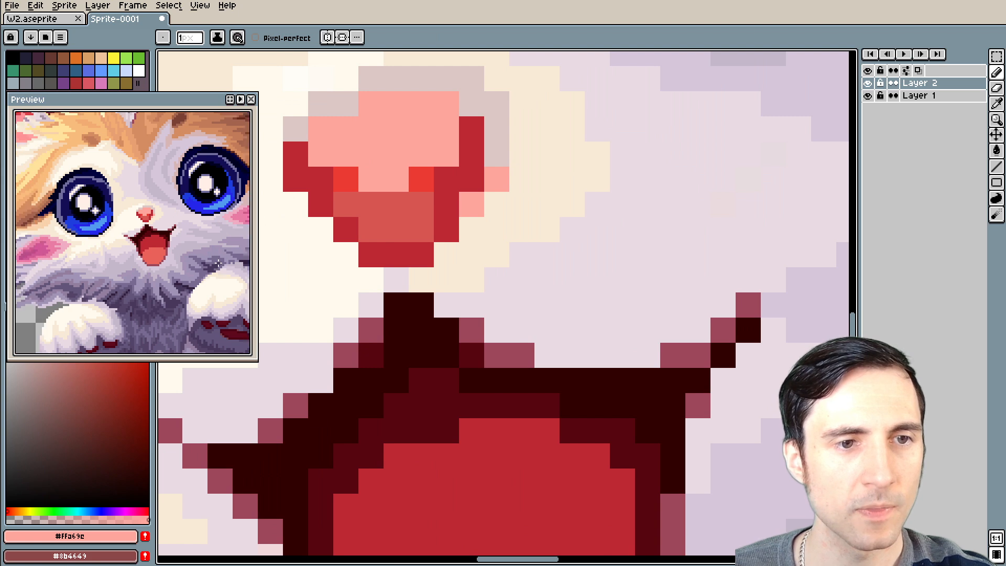
{"action": "left_click_drag", "start_coordinate": [396, 274], "coordinate": [427, 304]}
{"action": "scroll", "coordinate": [406, 264], "scroll_direction": "up", "scroll_amount": 1}
{"action": "left_click", "coordinate": [404, 173], "text": "alt"}
{"action": "left_click", "coordinate": [383, 193]}
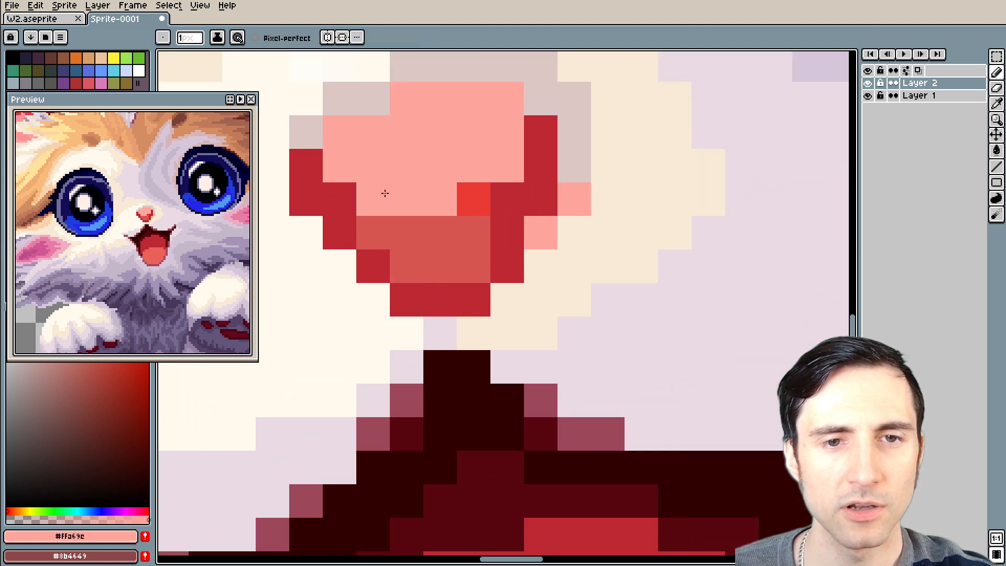
{"action": "left_click", "coordinate": [459, 193]}
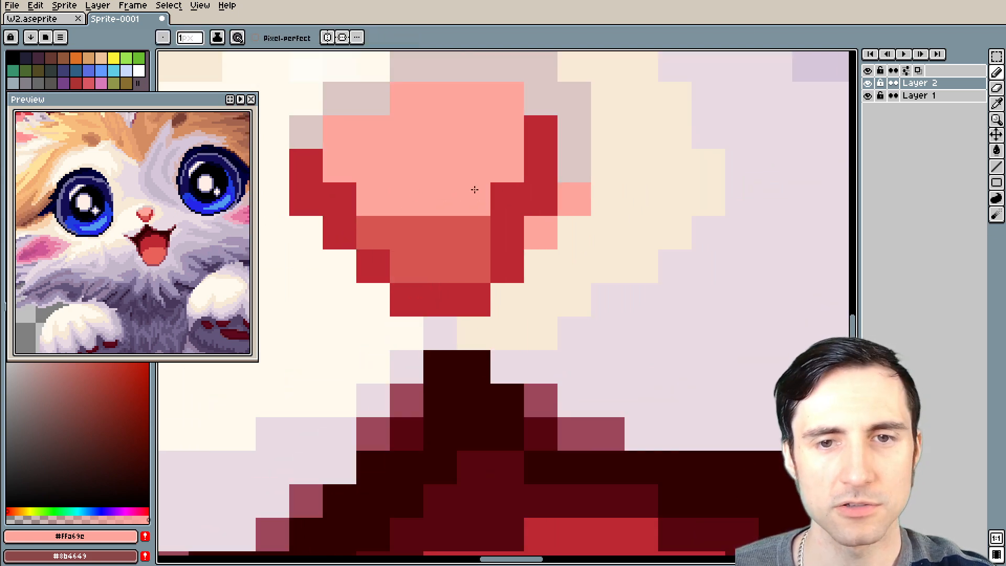
Soften the inner corners of the nose's dark outline with one muted red #d85652 pixel on each side
{"action": "left_click_drag", "start_coordinate": [473, 163], "coordinate": [458, 176]}
{"action": "left_click", "coordinate": [381, 243], "text": "alt"}
{"action": "left_click", "coordinate": [313, 215]}
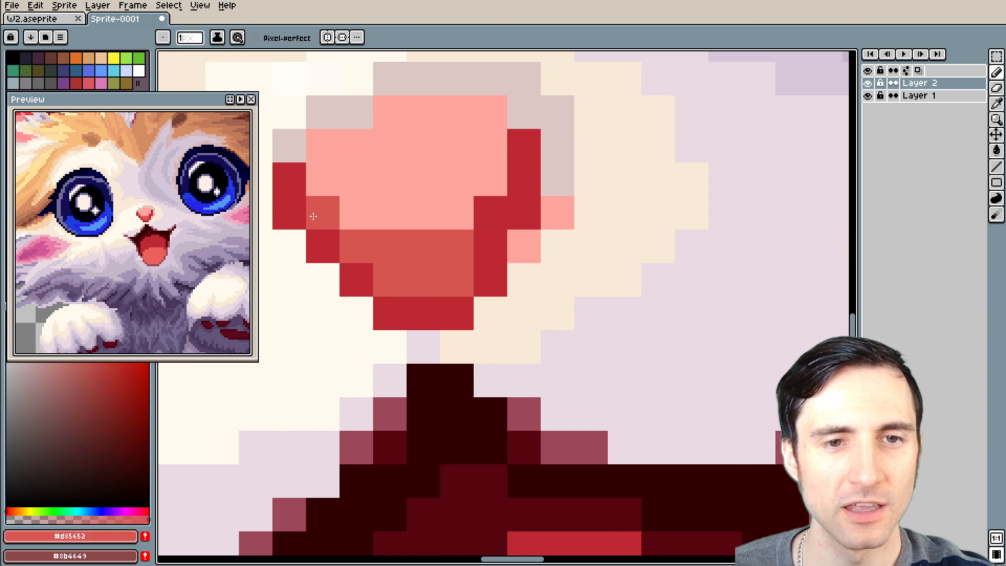
{"action": "left_click", "coordinate": [490, 211]}
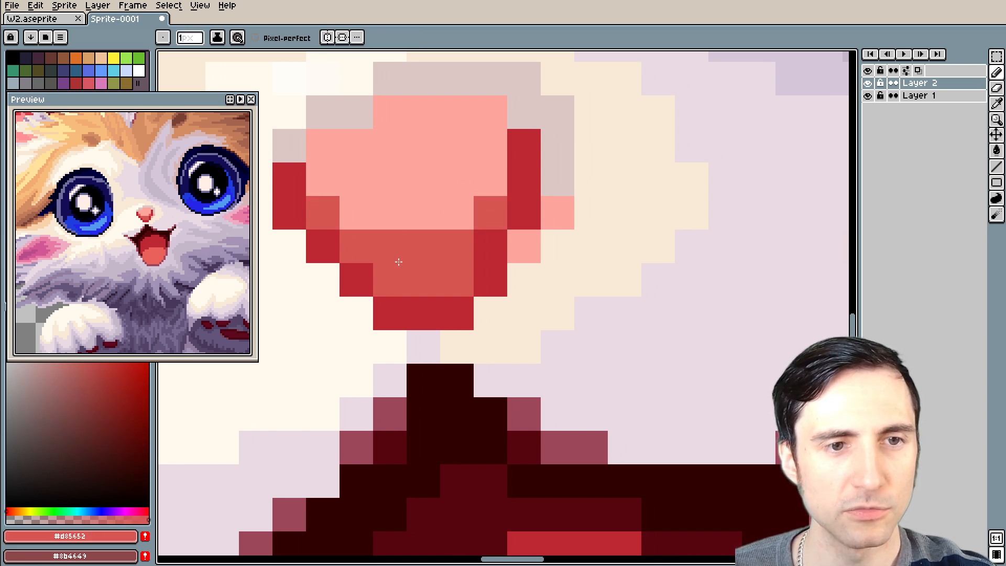
Recolour the two stray pink pixels outside the nose's right-hand edge with the greyish pink #dcc7c4 of its surrounding shadow
{"action": "mouse_move", "coordinate": [463, 195]}
{"action": "left_mouse_down"}
{"action": "mouse_move", "coordinate": [455, 234]}
{"action": "mouse_move", "coordinate": [481, 270]}
{"action": "left_mouse_up"}
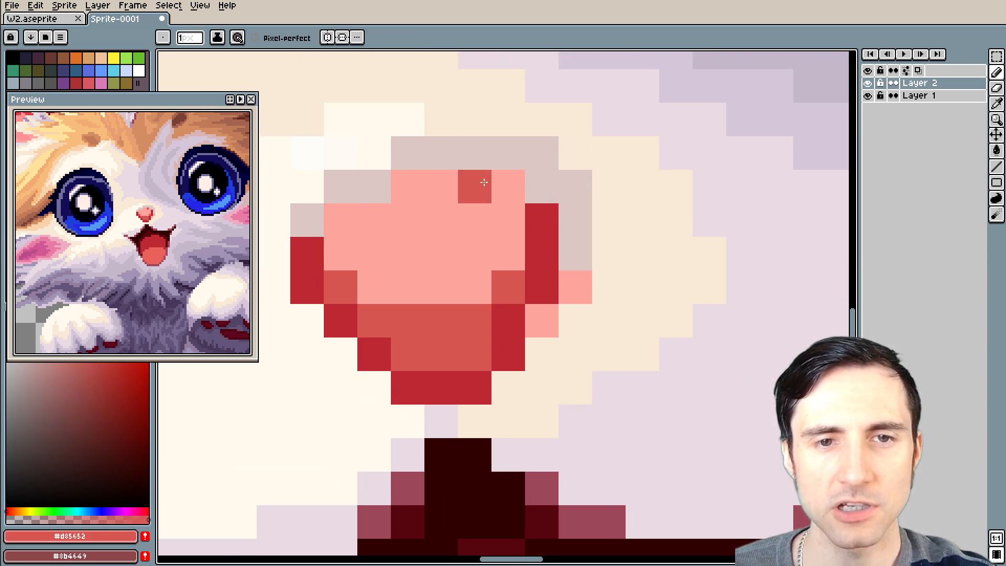
{"action": "scroll", "coordinate": [356, 226], "scroll_direction": "down", "scroll_amount": 1}
{"action": "scroll", "coordinate": [431, 265], "scroll_direction": "up", "scroll_amount": 3}
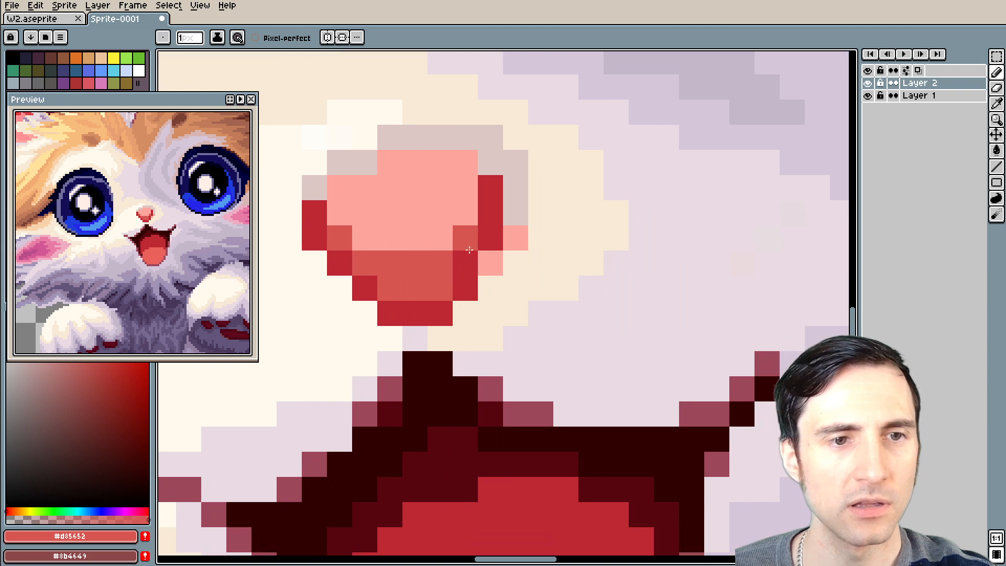
{"action": "left_click", "coordinate": [489, 123], "text": "alt"}
{"action": "left_click", "coordinate": [482, 187]}
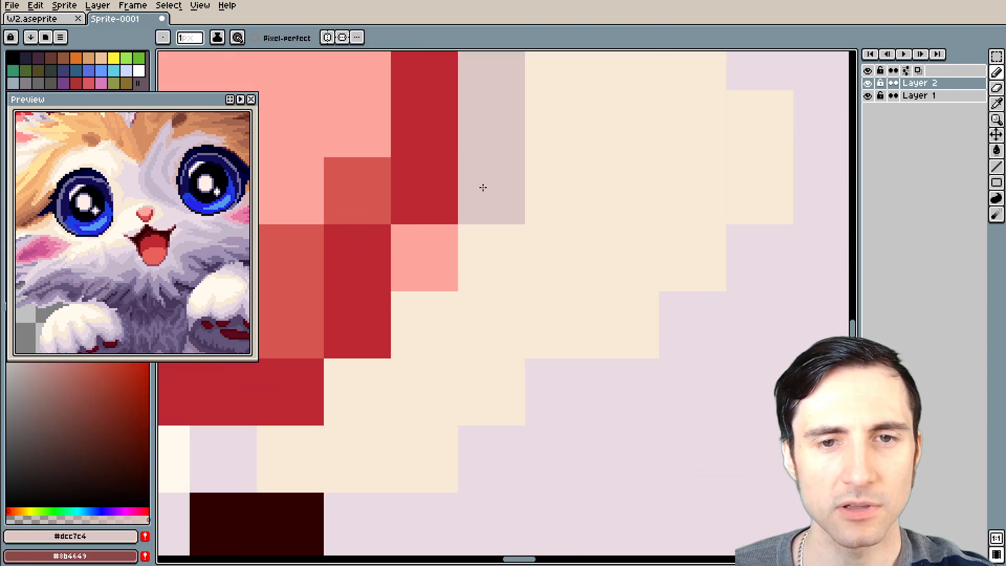
{"action": "scroll", "coordinate": [445, 272], "scroll_direction": "down", "scroll_amount": 4}
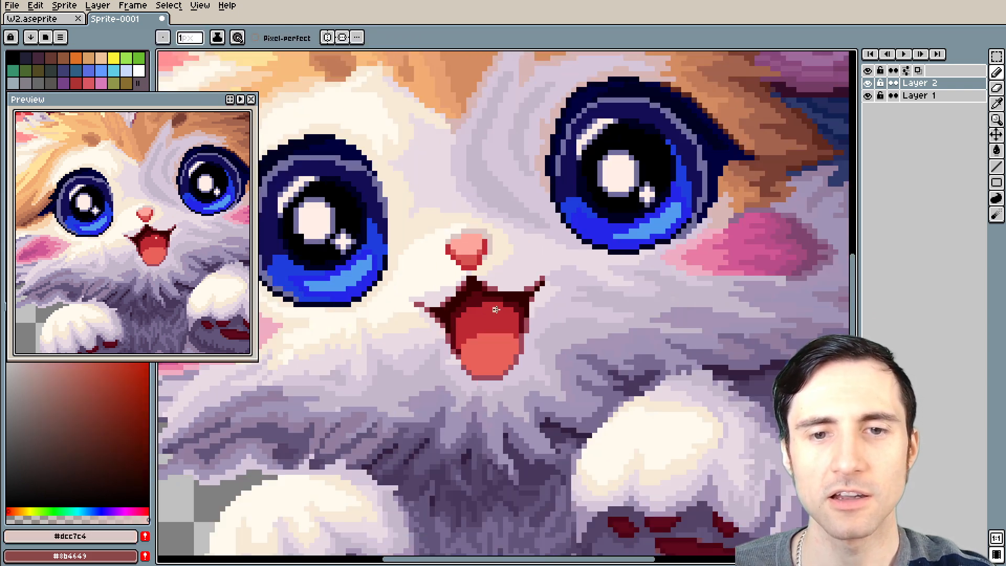
Join the nose to the top of the mouth with two muted purple-red #9e475a pixels side by side
{"action": "scroll", "coordinate": [483, 280], "scroll_direction": "up", "scroll_amount": 2}
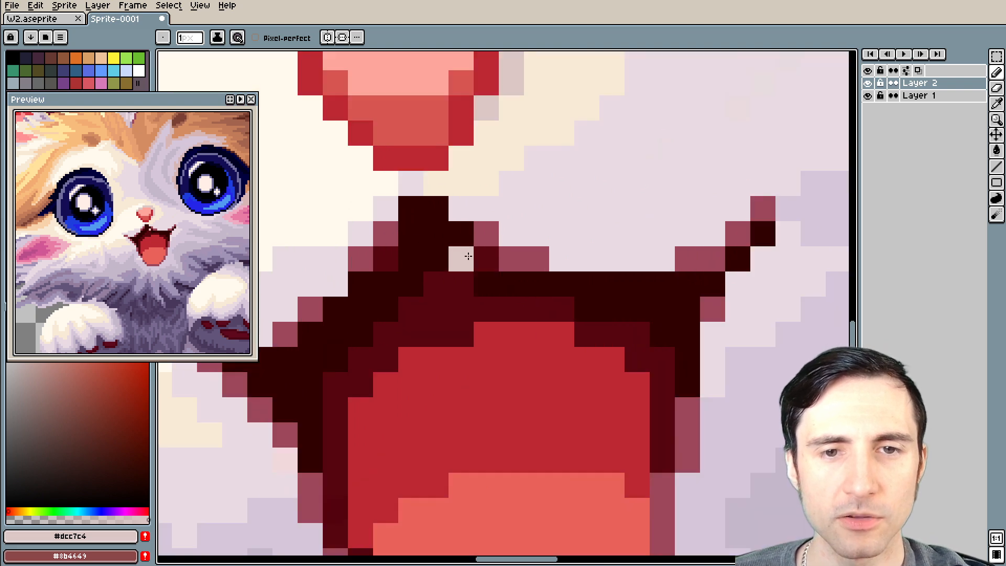
{"action": "left_click", "coordinate": [419, 185], "text": "alt"}
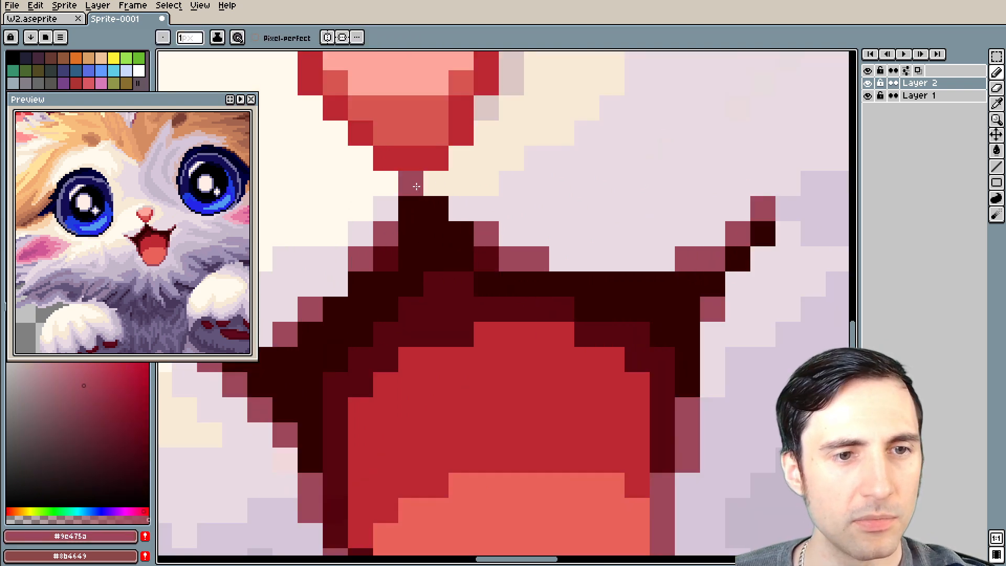
{"action": "left_click", "coordinate": [428, 187]}
{"action": "scroll", "coordinate": [428, 187], "scroll_direction": "down", "scroll_amount": 2}
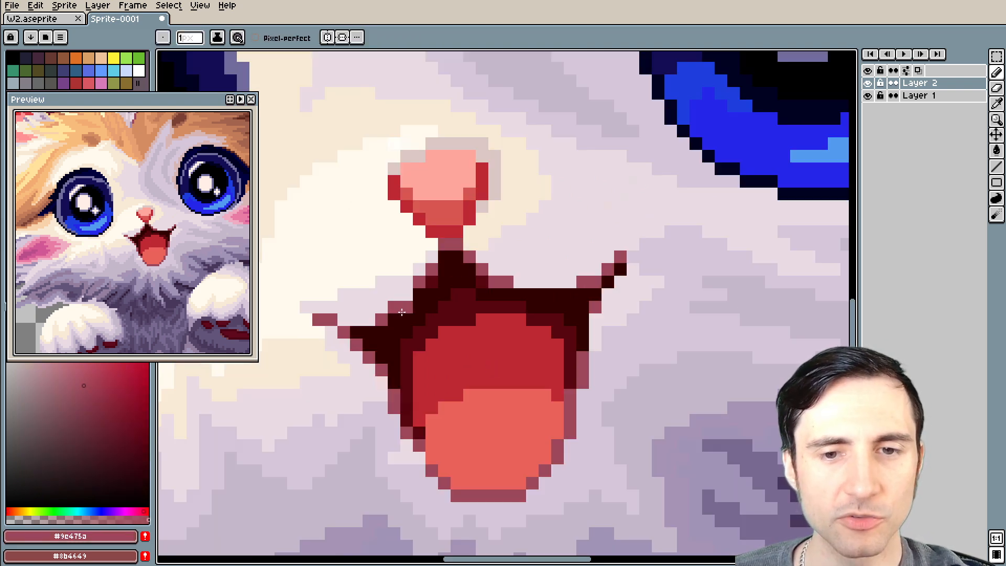
Round off the tongue's upper right-hand corner with pixels of the mouth's dark red #bd2732
{"action": "left_click_drag", "start_coordinate": [492, 329], "coordinate": [464, 278]}
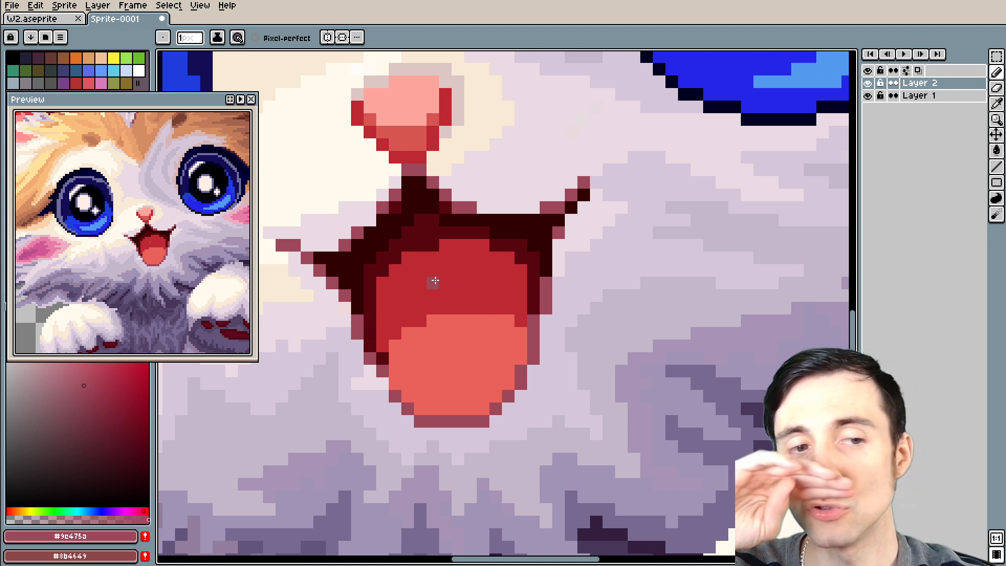
{"action": "left_click", "coordinate": [497, 279], "text": "alt"}
{"action": "scroll", "coordinate": [496, 280], "scroll_direction": "up", "scroll_amount": 1}
{"action": "left_click", "coordinate": [526, 345]}
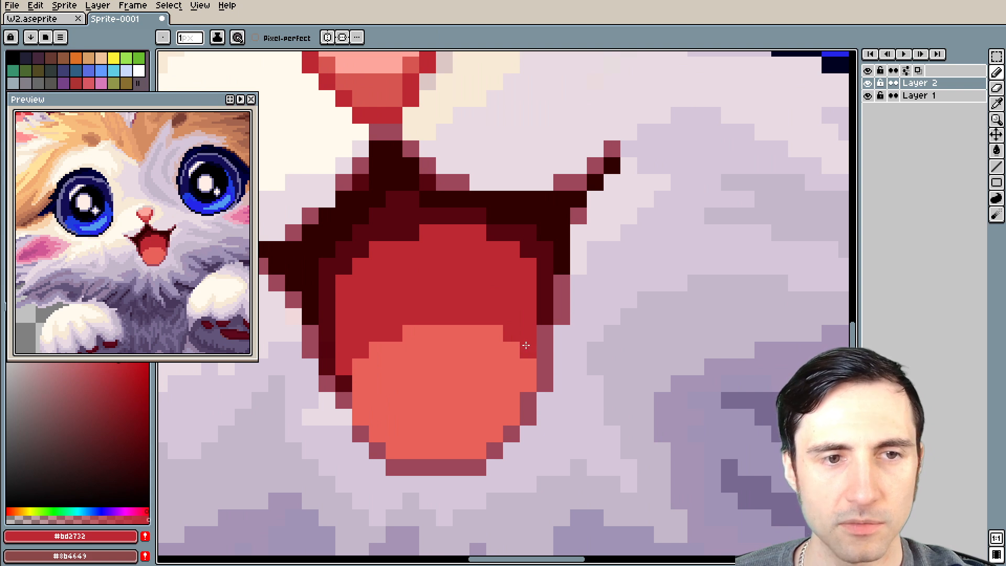
{"action": "left_click", "coordinate": [494, 332]}
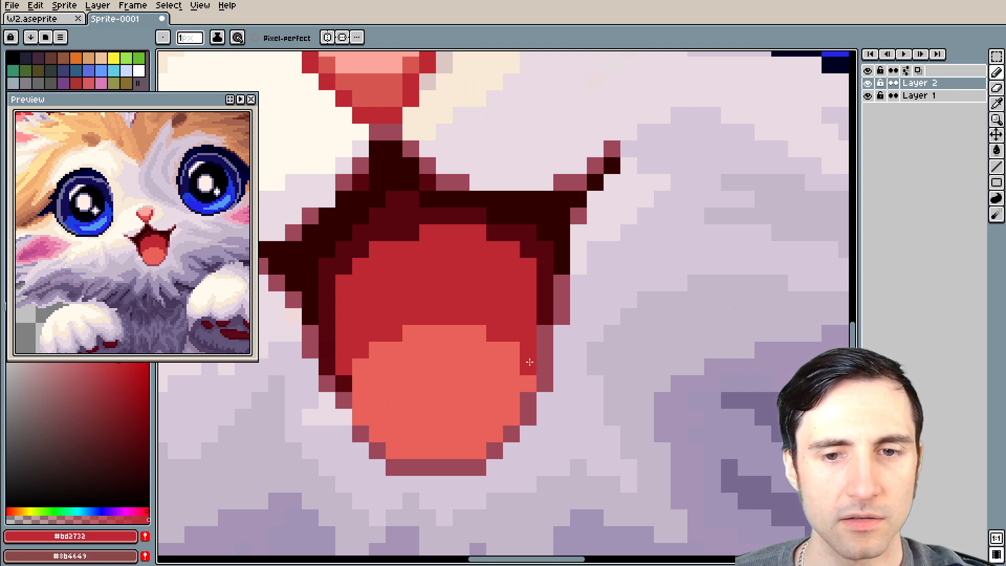
Lower the opacity of red #bd2732 and paint one translucent pixel on the dark band above the mouth's red interior
{"action": "scroll", "coordinate": [421, 253], "scroll_direction": "up", "scroll_amount": 2}
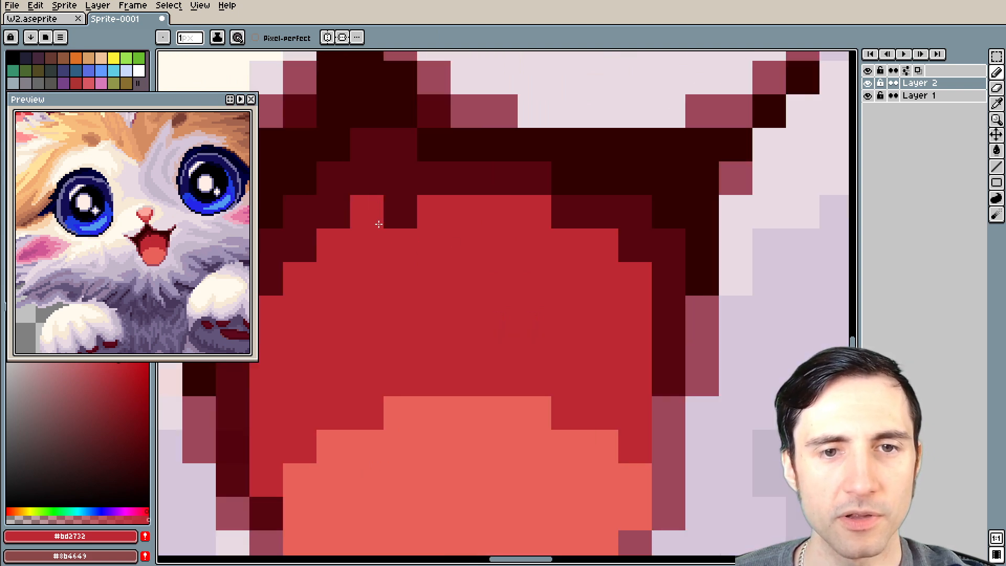
{"action": "key", "text": "alt"}
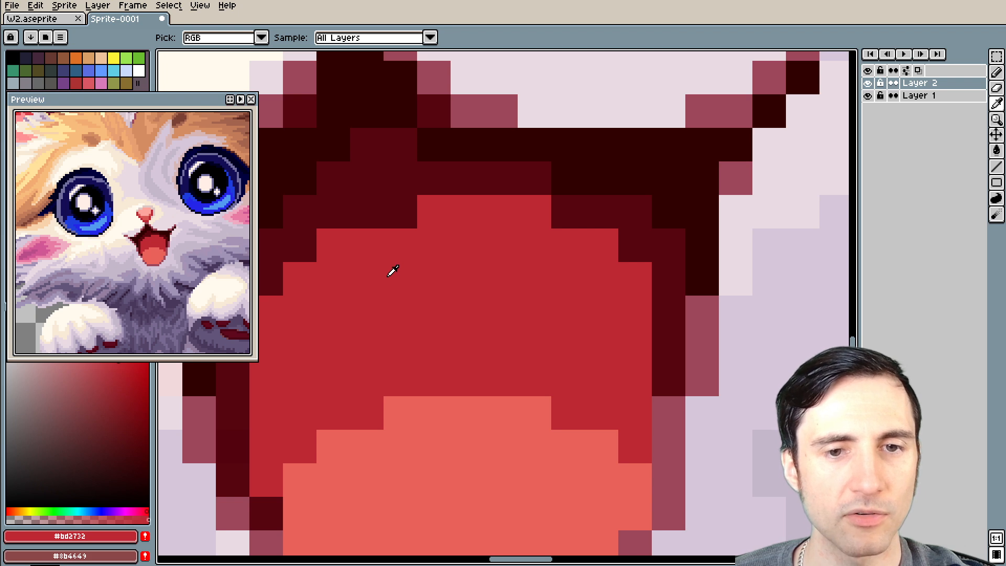
{"action": "scroll", "coordinate": [393, 270], "scroll_direction": "down", "scroll_amount": 2}
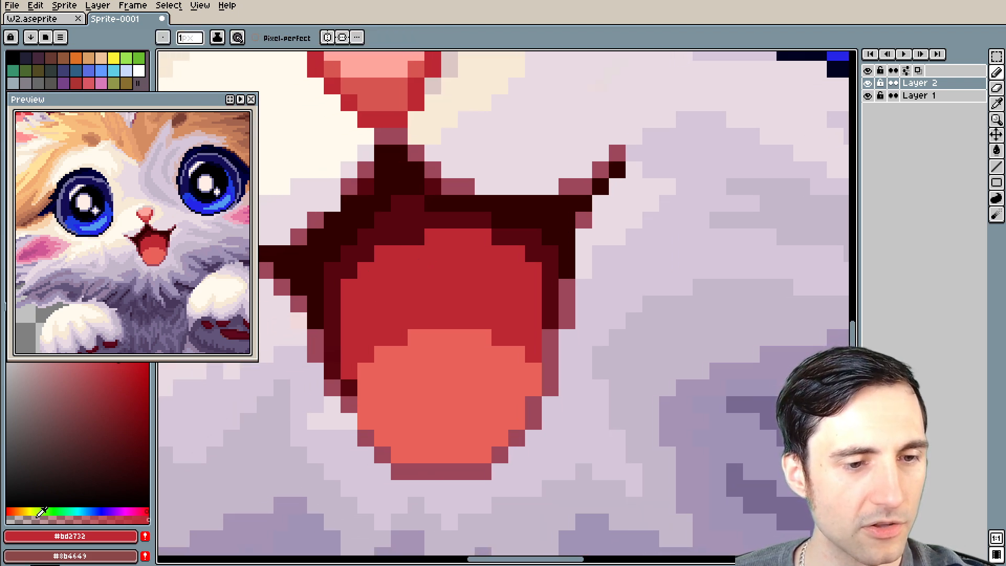
{"action": "left_click", "coordinate": [37, 517]}
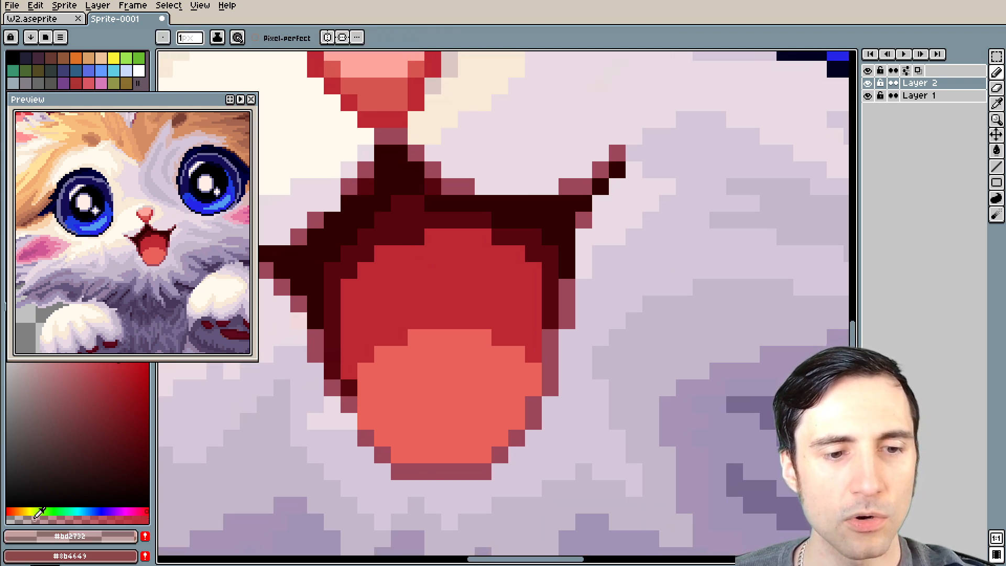
{"action": "scroll", "coordinate": [404, 249], "scroll_direction": "up", "scroll_amount": 2}
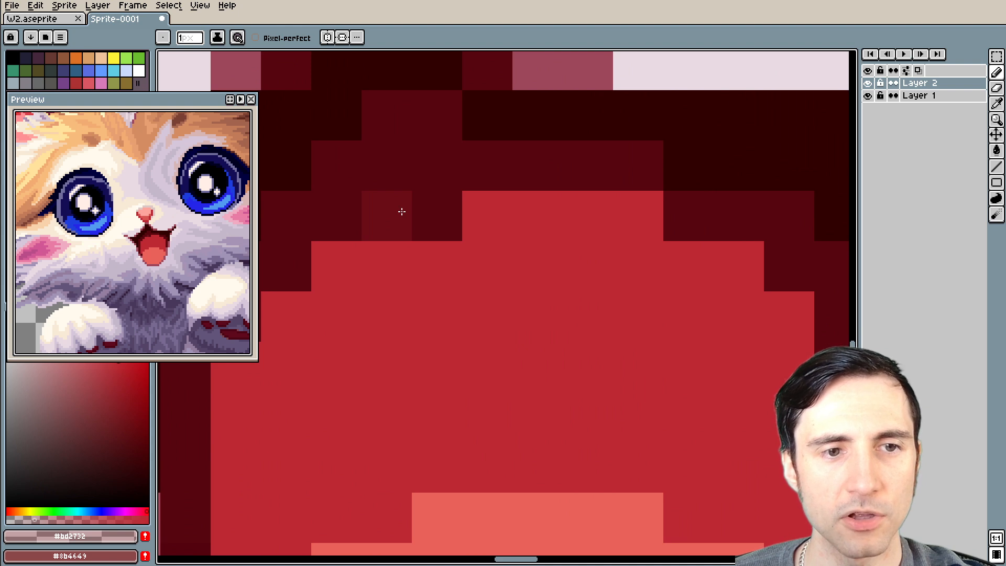
{"action": "scroll", "coordinate": [416, 327], "scroll_direction": "down", "scroll_amount": 2}
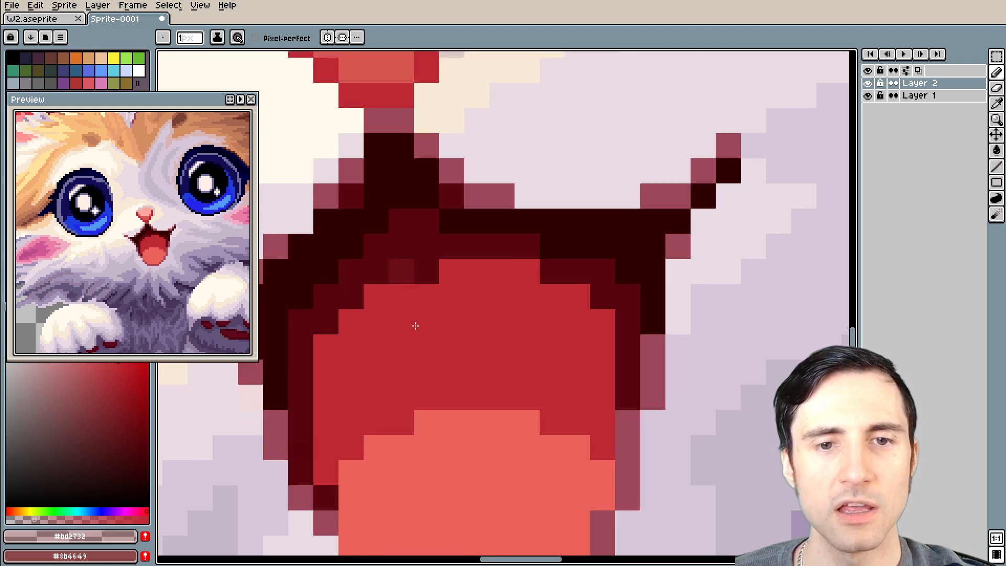
Pick the blended dark red #6b0c16 from the translucent pixel as the Pencil colour
{"action": "scroll", "coordinate": [416, 327], "scroll_direction": "up", "scroll_amount": 1}
{"action": "key", "text": "alt"}
{"action": "left_click", "coordinate": [401, 243], "text": "alt"}
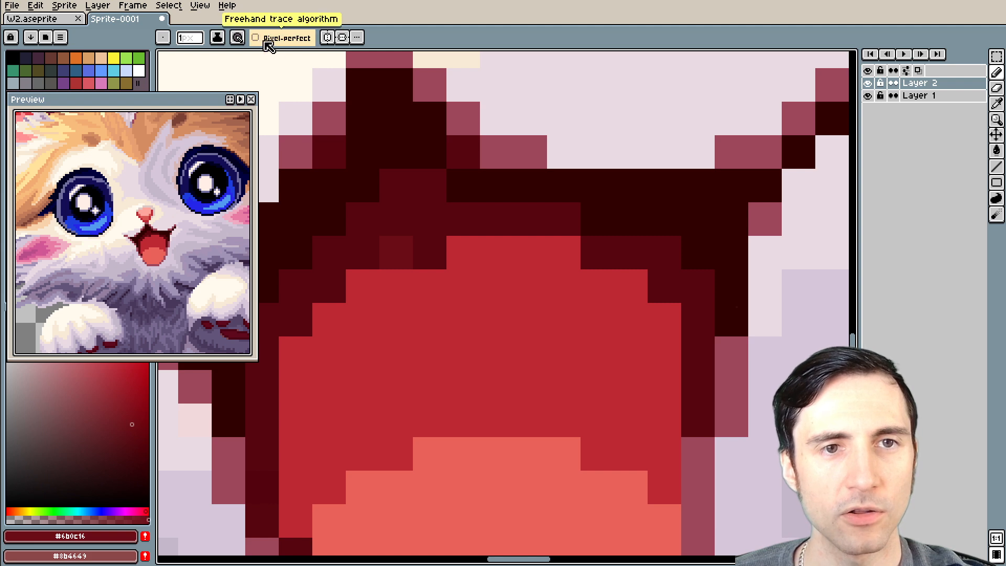
Try to fill the dark band above the mouth's red interior with #6b0c16 on Layer 2
{"action": "key", "text": "g"}
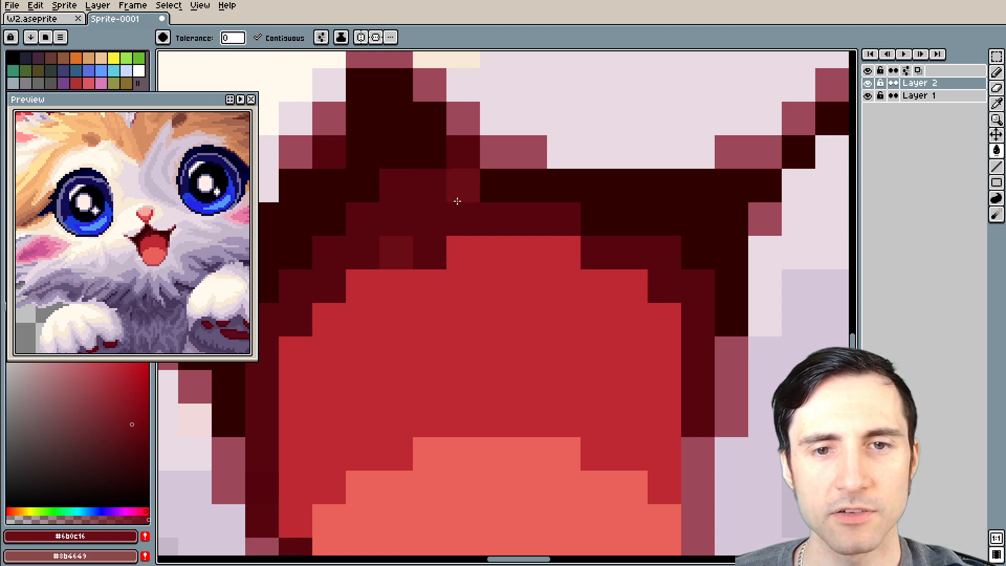
{"action": "left_click", "coordinate": [431, 216]}
{"action": "key", "text": "ctrl+z"}
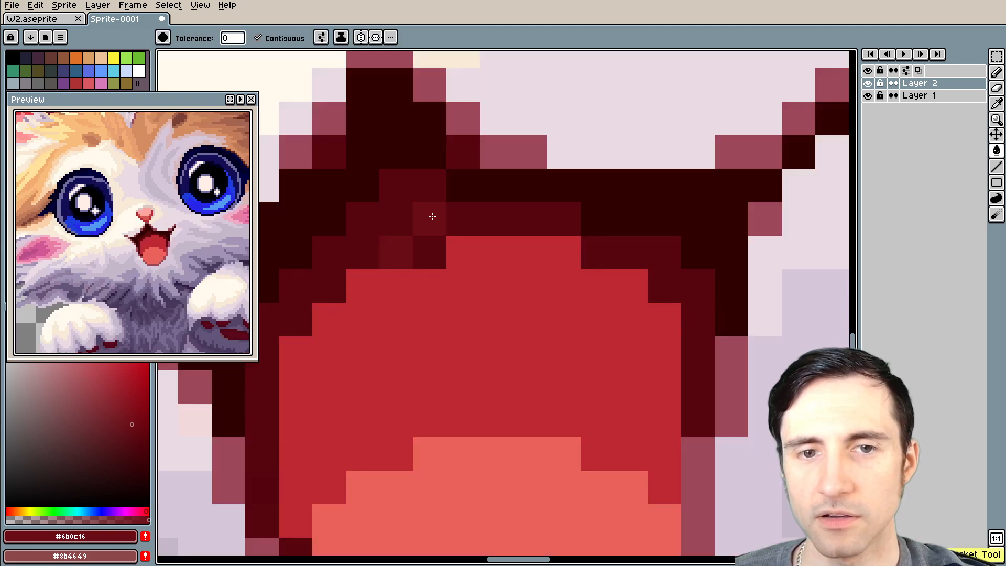
{"action": "scroll", "coordinate": [443, 250], "scroll_direction": "down", "scroll_amount": 1}
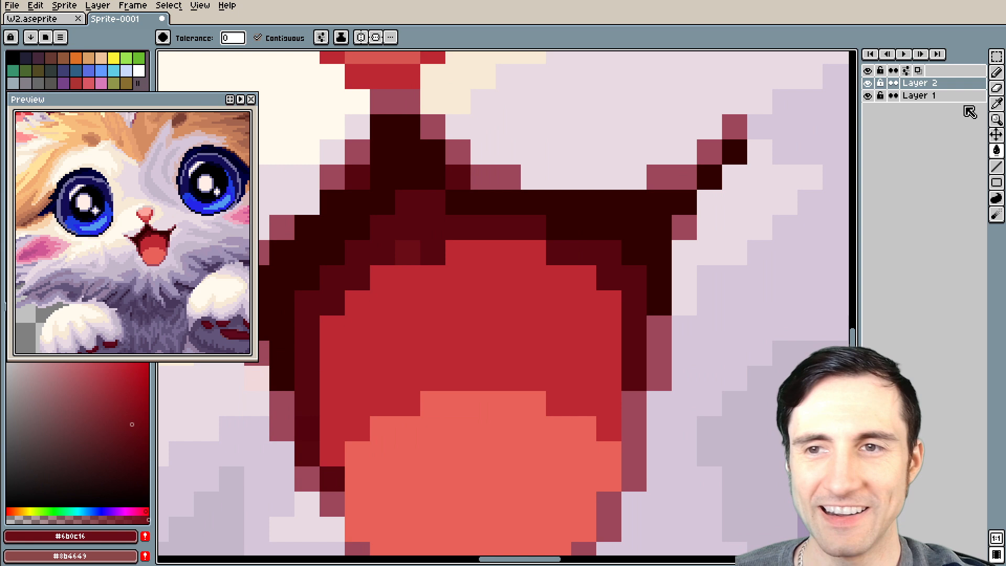
{"action": "double_click", "coordinate": [927, 96]}
{"action": "scroll", "coordinate": [432, 255], "scroll_direction": "up", "scroll_amount": 1}
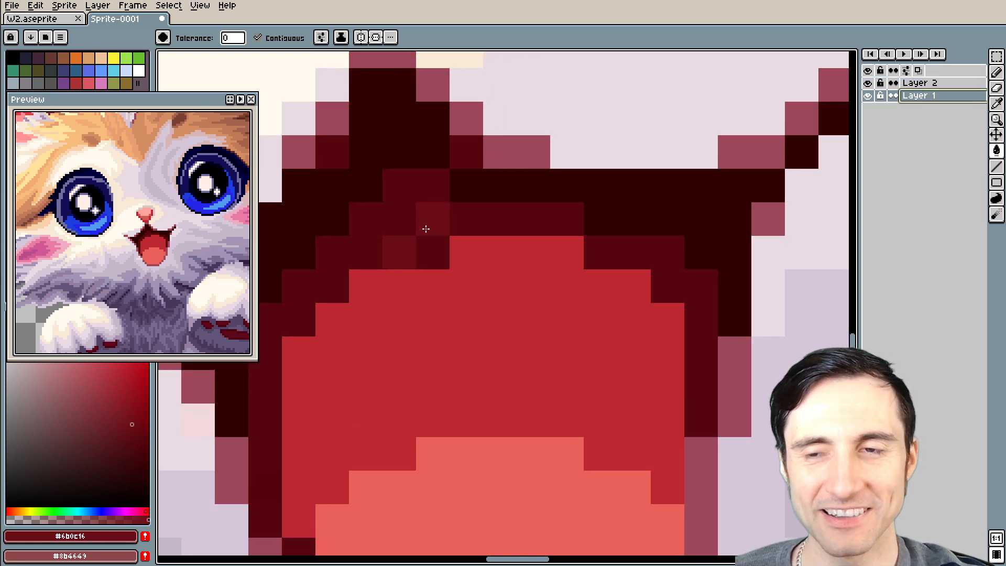
{"action": "scroll", "coordinate": [425, 229], "scroll_direction": "down", "scroll_amount": 1}
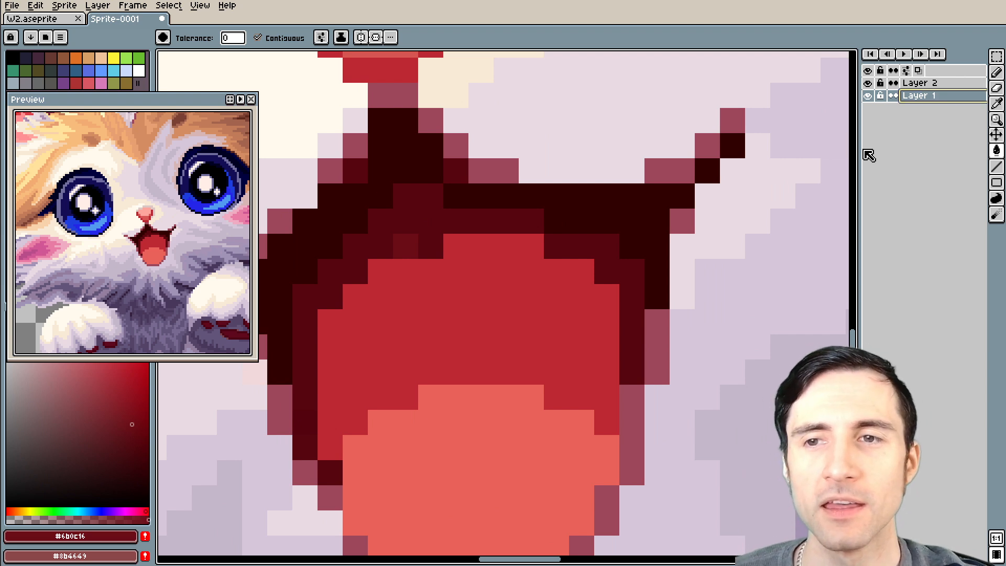
{"action": "left_click", "coordinate": [923, 86]}
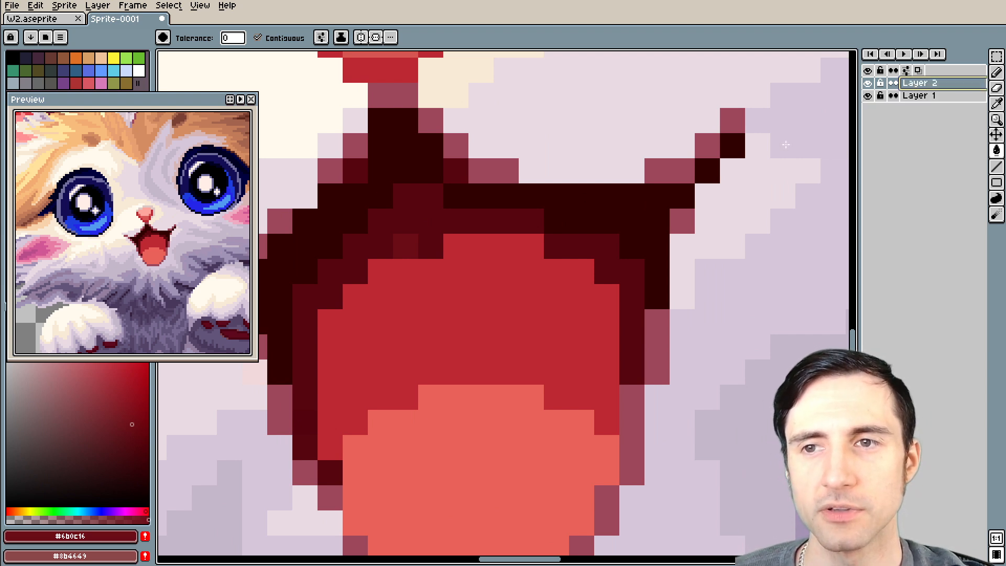
{"action": "scroll", "coordinate": [437, 234], "scroll_direction": "up", "scroll_amount": 2}
{"action": "scroll", "coordinate": [391, 262], "scroll_direction": "down", "scroll_amount": 2}
{"action": "left_click_drag", "start_coordinate": [398, 285], "coordinate": [452, 236]}
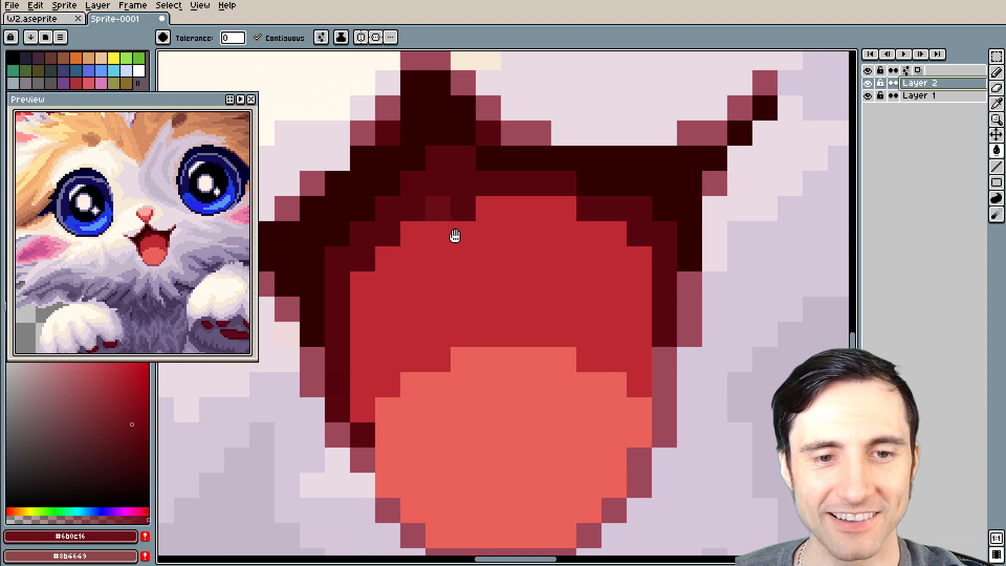
Duplicate Layer 1 and lock the original as an untouched reference
{"action": "left_click", "coordinate": [922, 96]}
{"action": "right_click", "coordinate": [920, 100]}
{"action": "mouse_move", "coordinate": [983, 152]}
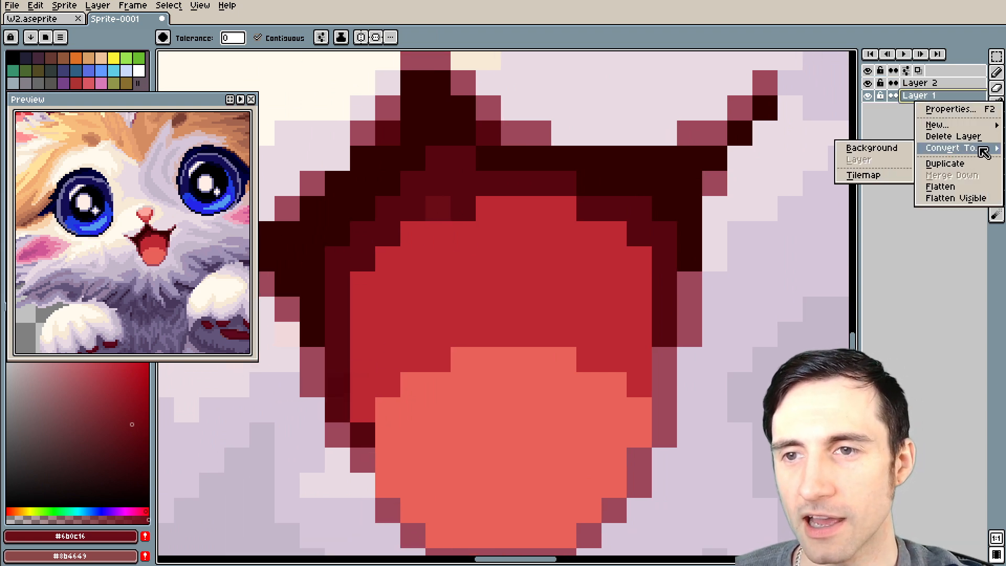
{"action": "left_click", "coordinate": [952, 165]}
{"action": "left_click", "coordinate": [879, 108]}
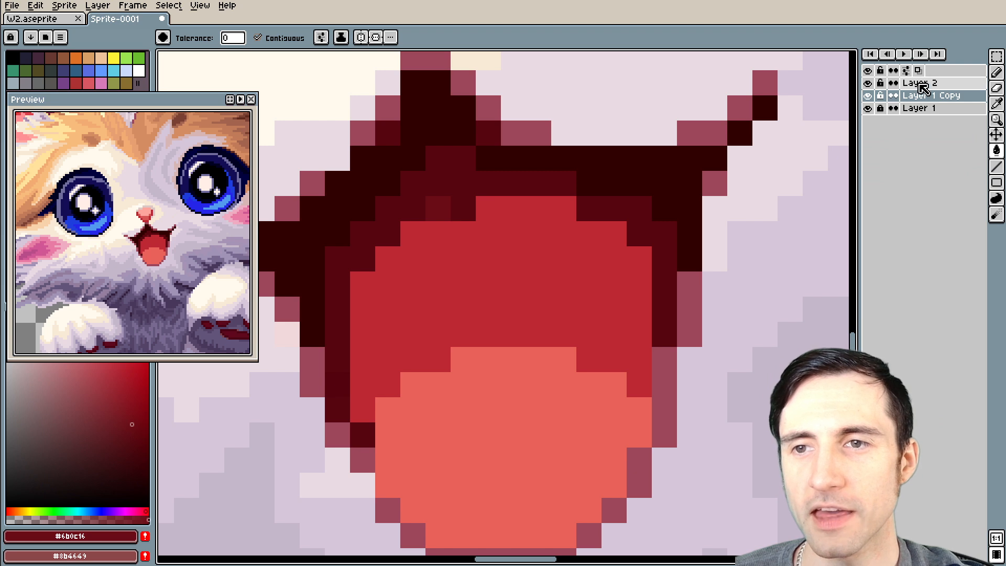
Merge Layer 2 down into the Layer 1 copy
{"action": "left_click", "coordinate": [919, 83]}
{"action": "right_click", "coordinate": [919, 85]}
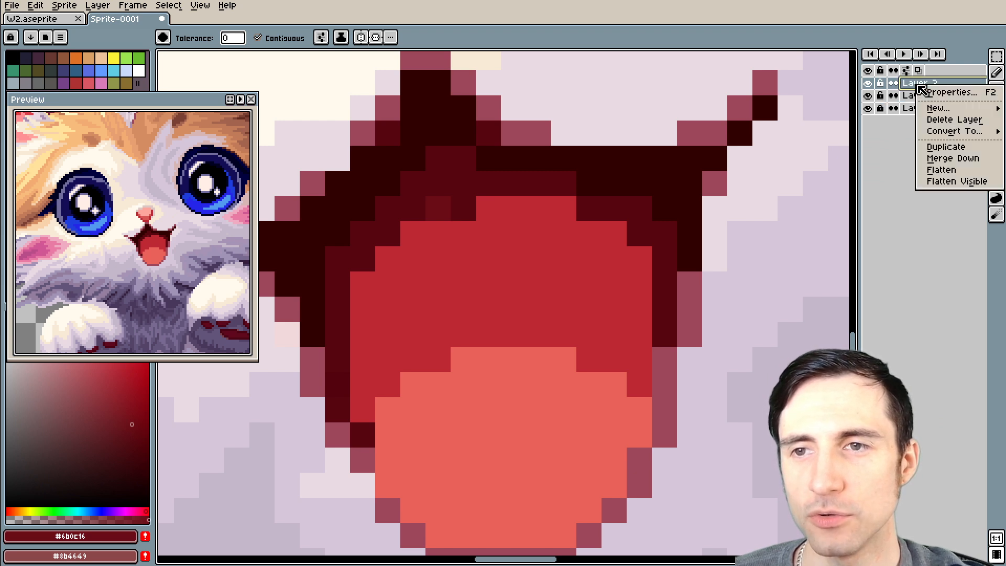
{"action": "left_click", "coordinate": [963, 159]}
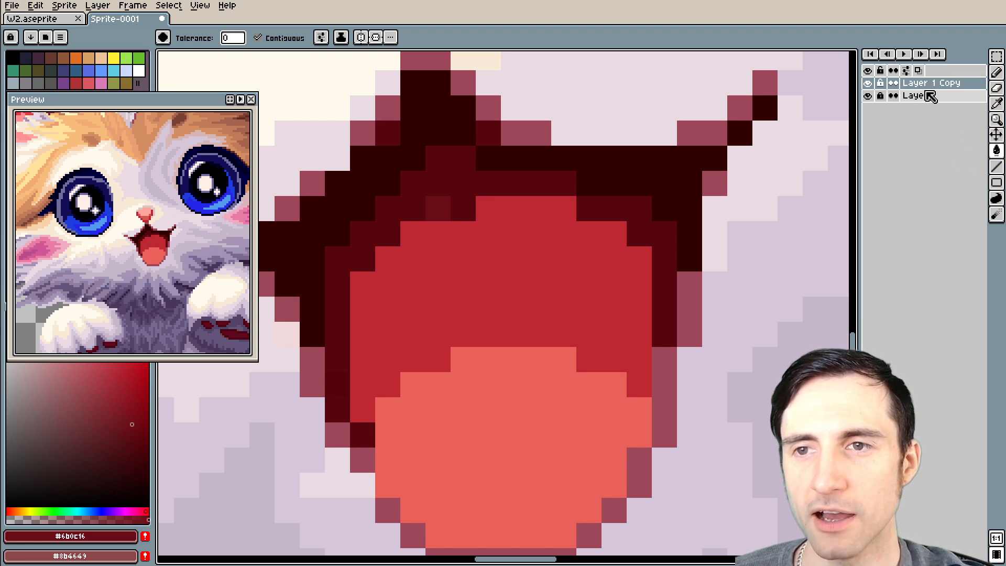
Hide and show Layer 1 Copy and Layer 1 in turn to check what each contains
{"action": "left_click", "coordinate": [868, 83]}
{"action": "left_click", "coordinate": [869, 94]}
{"action": "left_click", "coordinate": [871, 94]}
{"action": "left_click", "coordinate": [871, 95]}
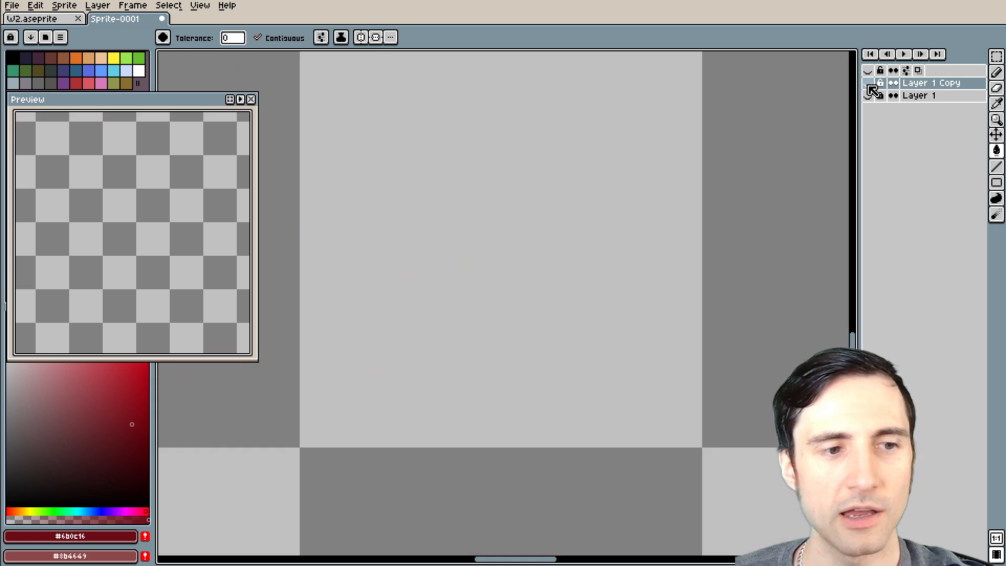
{"action": "left_click", "coordinate": [872, 95]}
{"action": "left_click", "coordinate": [867, 83]}
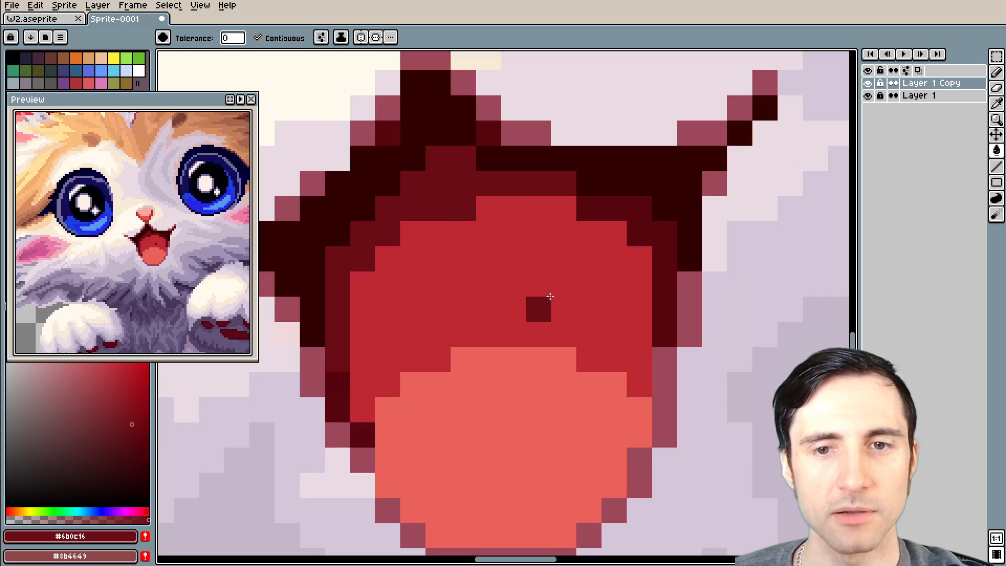
Recolour the dark band along the top and right-hand edge of the mouth's red interior with #6b0c16
{"action": "left_click_drag", "start_coordinate": [602, 263], "coordinate": [539, 275]}
{"action": "key", "text": "b"}
{"action": "scroll", "coordinate": [602, 238], "scroll_direction": "up", "scroll_amount": 1}
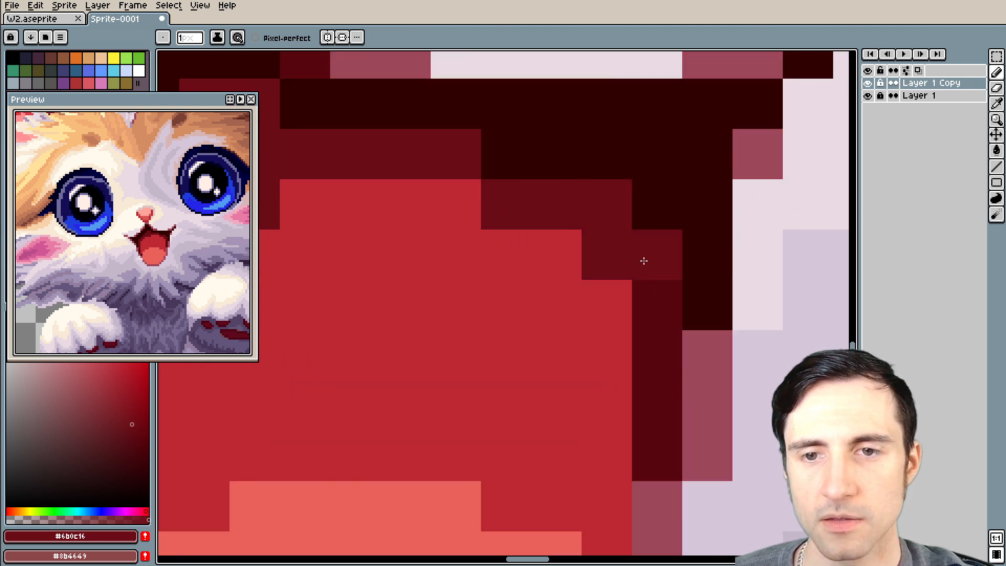
{"action": "scroll", "coordinate": [530, 393], "scroll_direction": "down", "scroll_amount": 2}
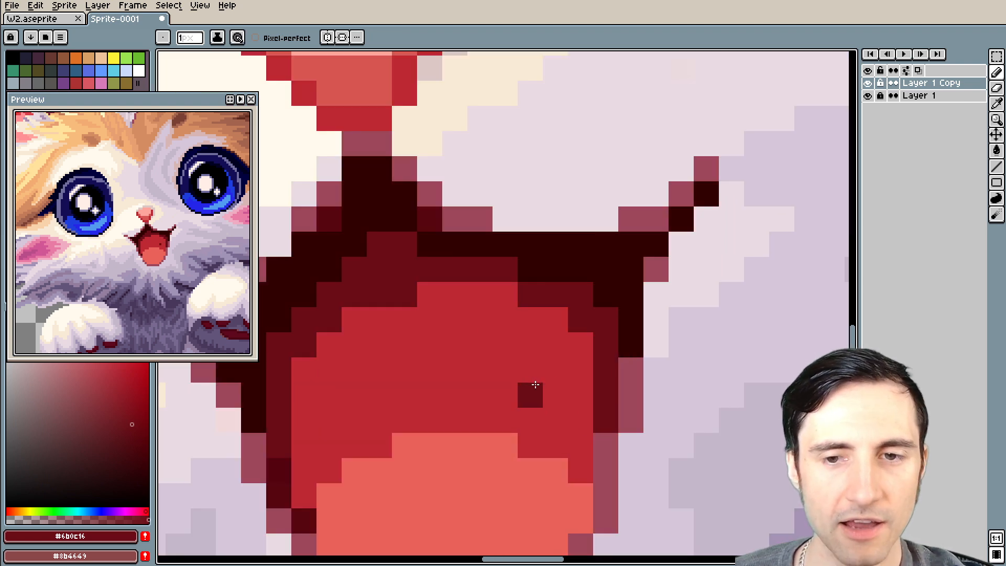
Recolour the remaining darker pixels at the lower left end of the mouth's inner band with #6b0c16
{"action": "scroll", "coordinate": [657, 313], "scroll_direction": "up", "scroll_amount": 1}
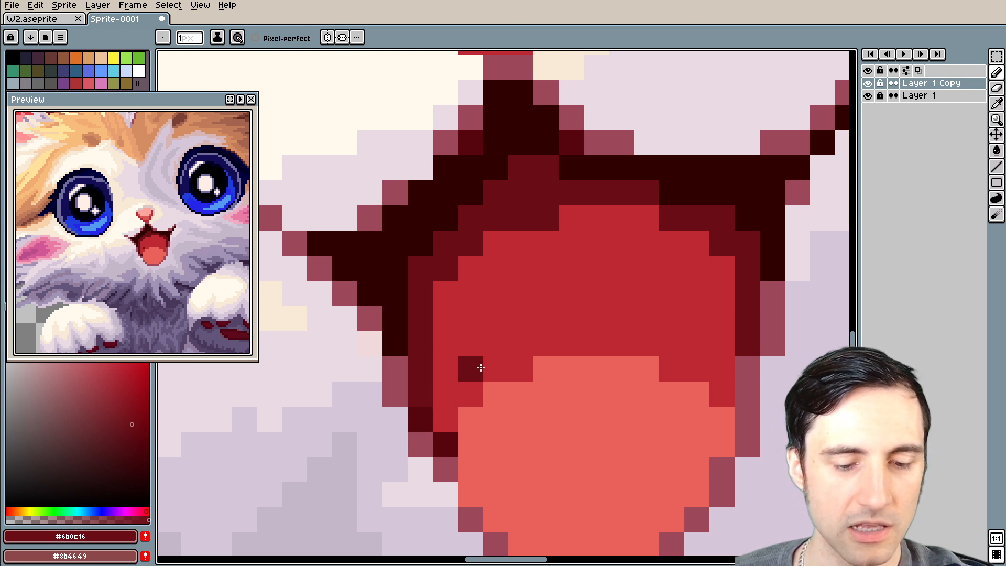
{"action": "left_click_drag", "start_coordinate": [562, 325], "coordinate": [478, 328]}
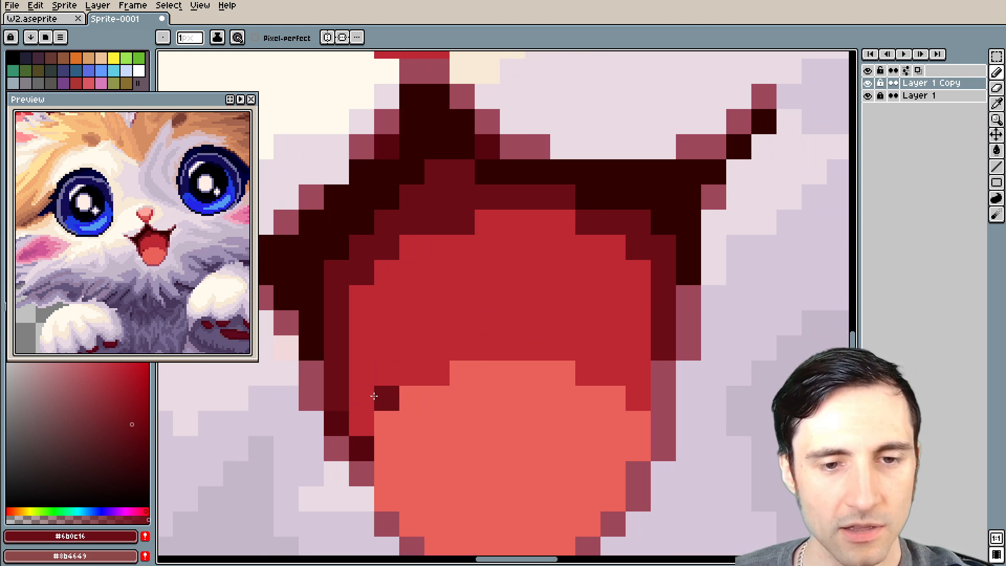
{"action": "key", "text": "i"}
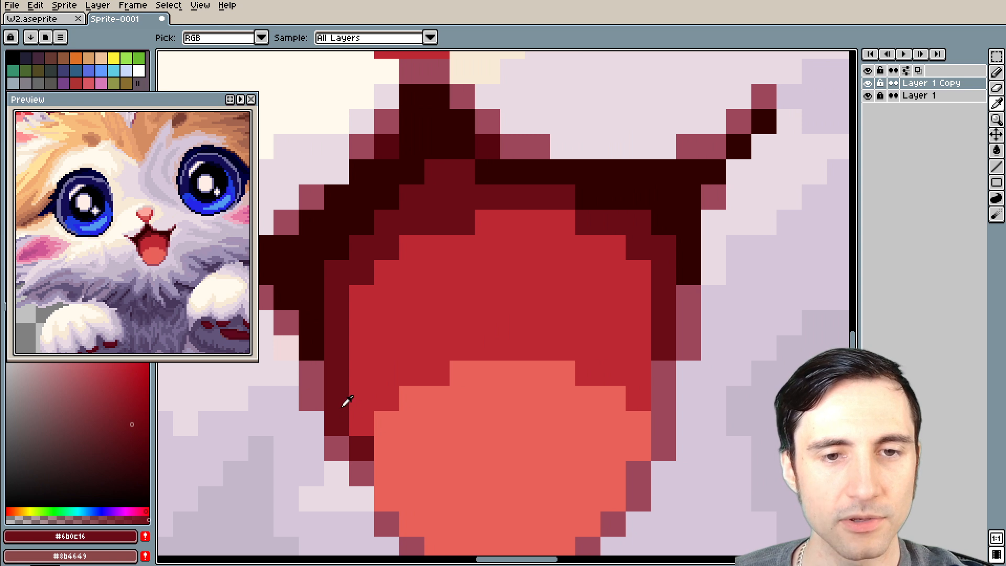
{"action": "key", "text": "b"}
{"action": "scroll", "coordinate": [347, 401], "scroll_direction": "down", "scroll_amount": 3}
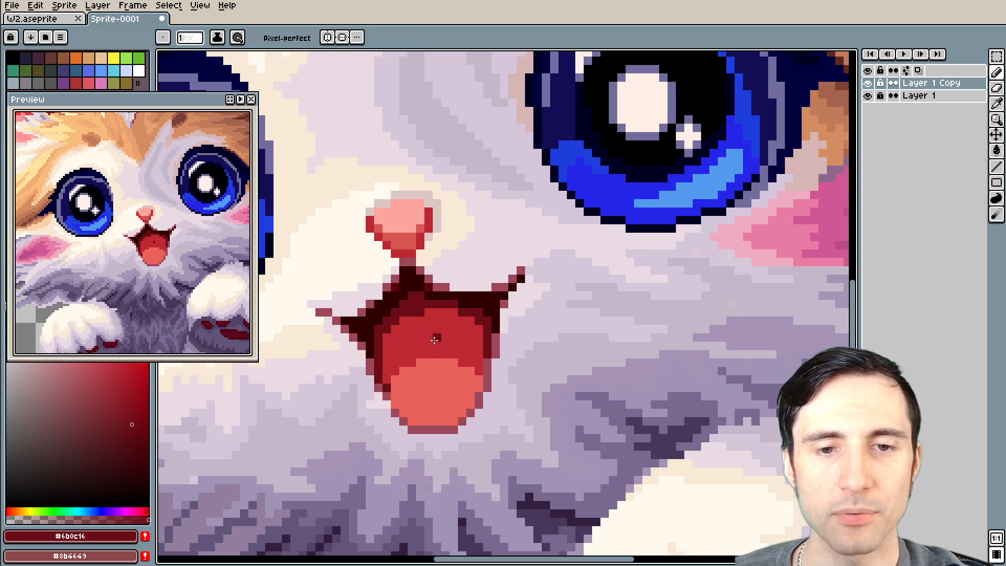
{"action": "scroll", "coordinate": [332, 382], "scroll_direction": "up", "scroll_amount": 2}
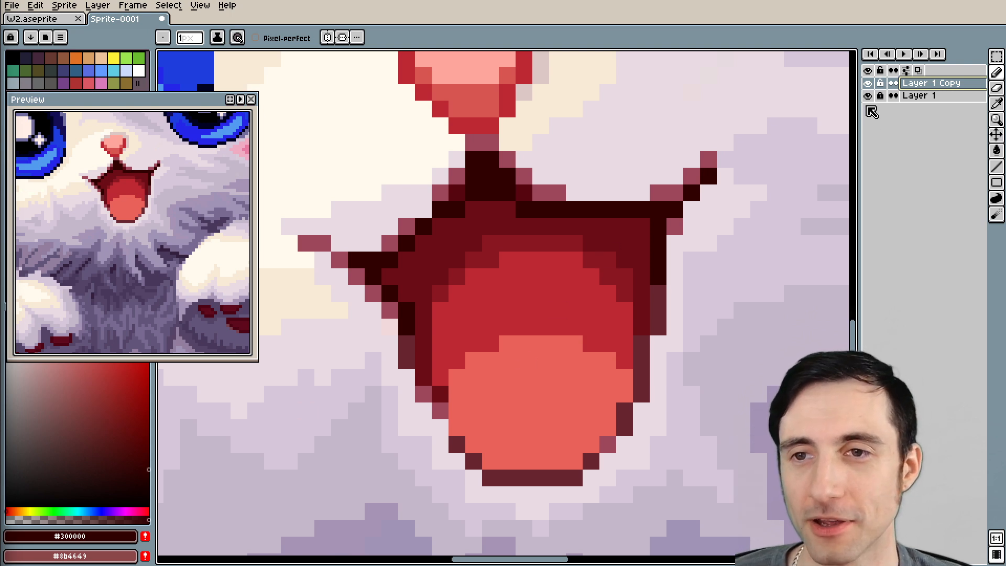
Toggle Layer 1 Copy's visibility to compare the reworked mouth shading and outline with the original drawing
{"action": "left_click", "coordinate": [867, 83]}
{"action": "scroll", "coordinate": [546, 222], "scroll_direction": "up", "scroll_amount": 1}
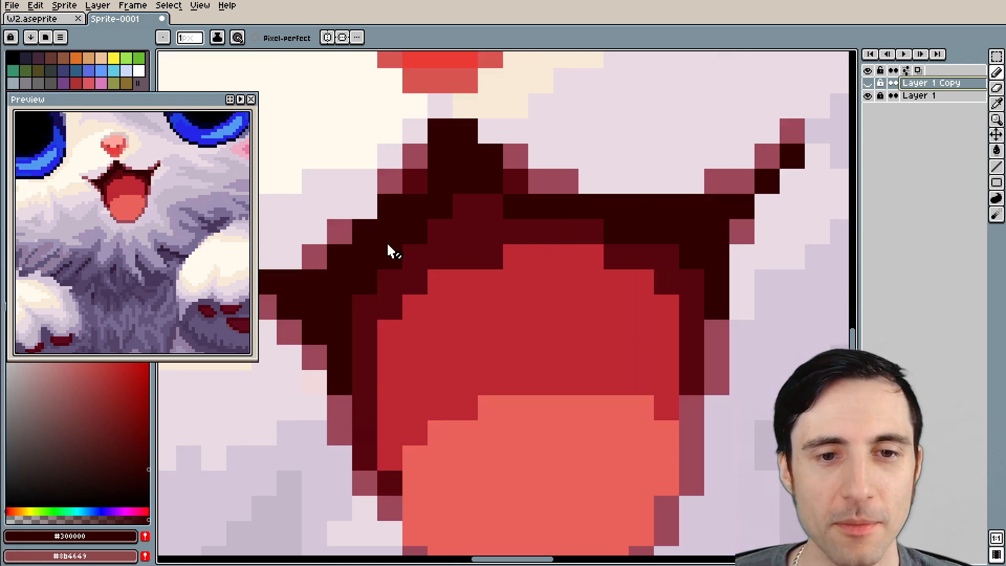
{"action": "left_click_drag", "start_coordinate": [344, 361], "coordinate": [420, 341]}
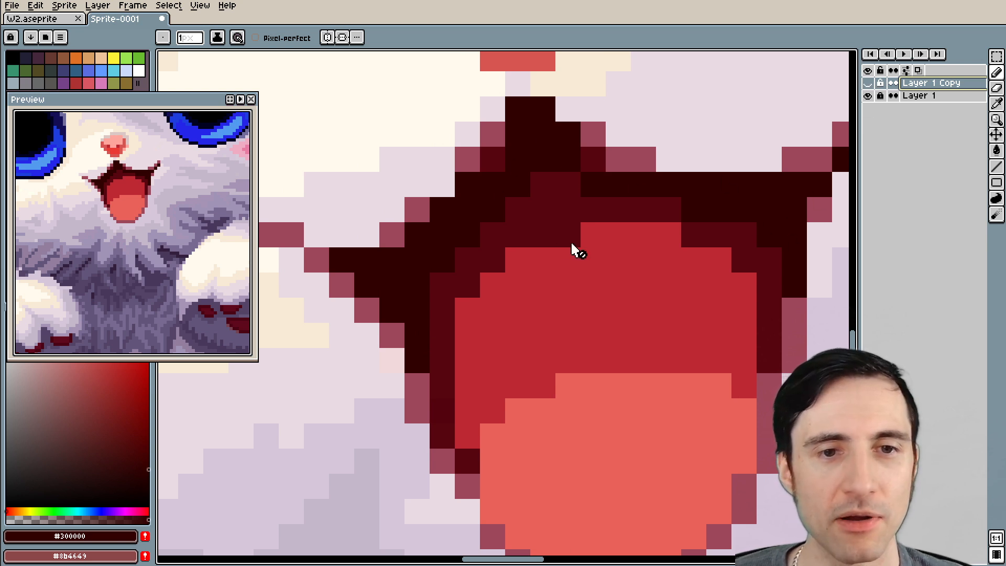
{"action": "left_click", "coordinate": [867, 83]}
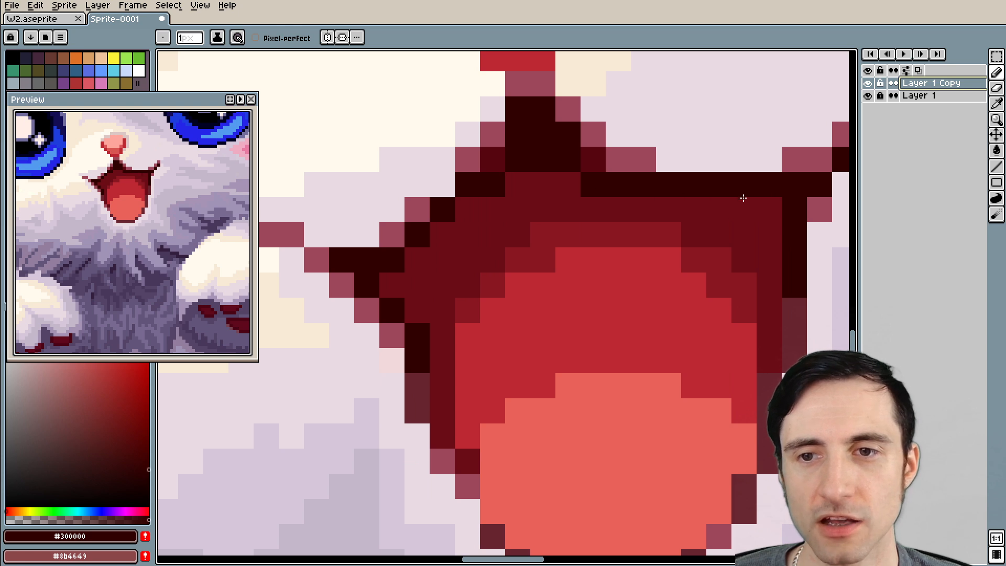
{"action": "scroll", "coordinate": [760, 283], "scroll_direction": "down", "scroll_amount": 2}
{"action": "left_click", "coordinate": [868, 85]}
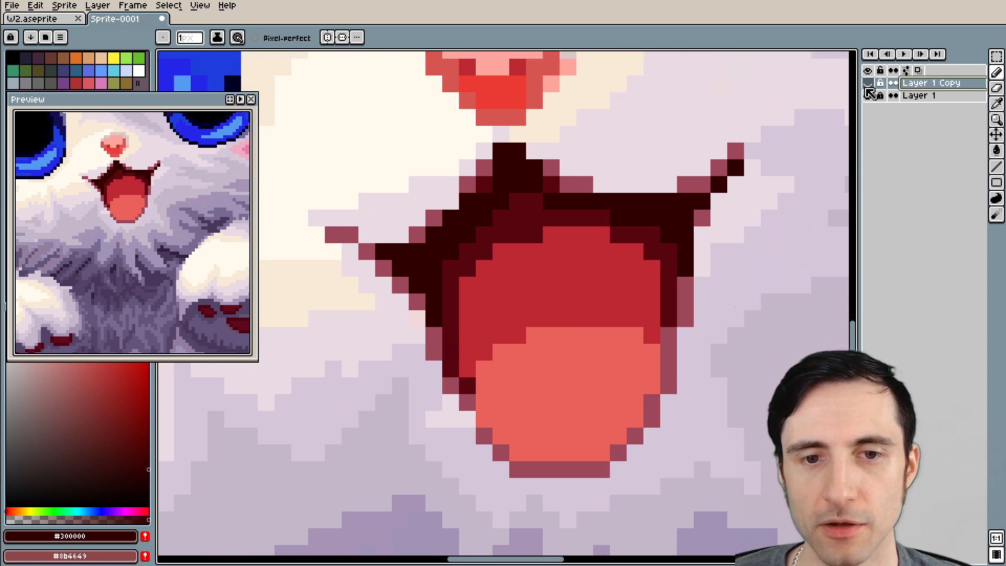
{"action": "left_click_drag", "start_coordinate": [514, 306], "coordinate": [419, 259]}
{"action": "scroll", "coordinate": [419, 260], "scroll_direction": "up", "scroll_amount": 3}
{"action": "left_click_drag", "start_coordinate": [568, 281], "coordinate": [422, 280]}
{"action": "scroll", "coordinate": [628, 278], "scroll_direction": "down", "scroll_amount": 2}
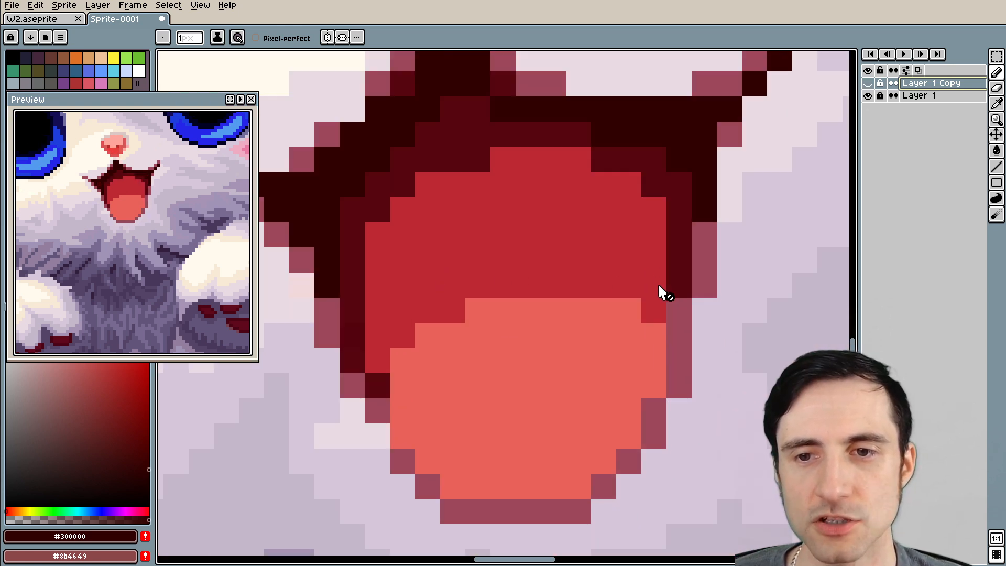
{"action": "scroll", "coordinate": [658, 287], "scroll_direction": "right", "scroll_amount": 2}
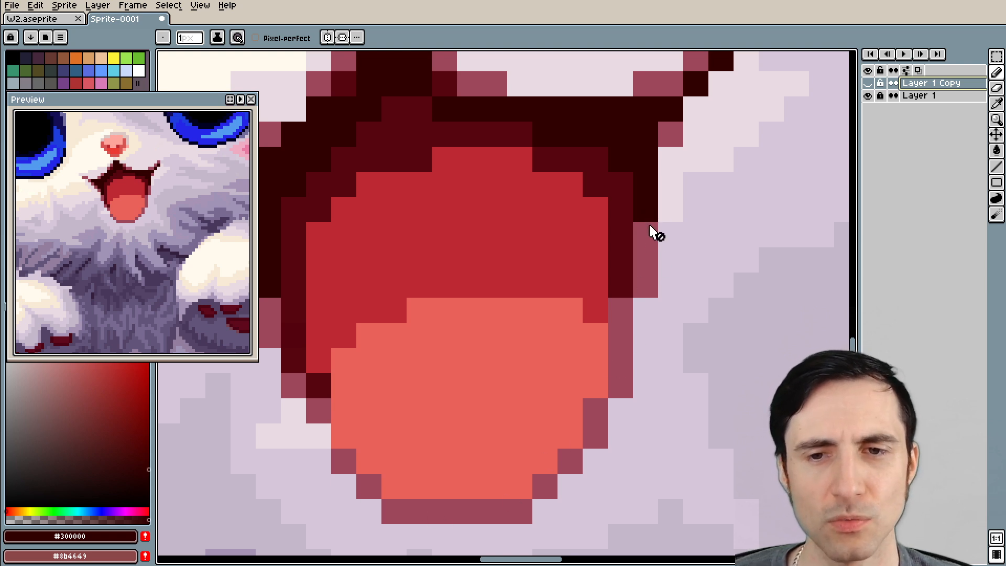
{"action": "left_click", "coordinate": [867, 83]}
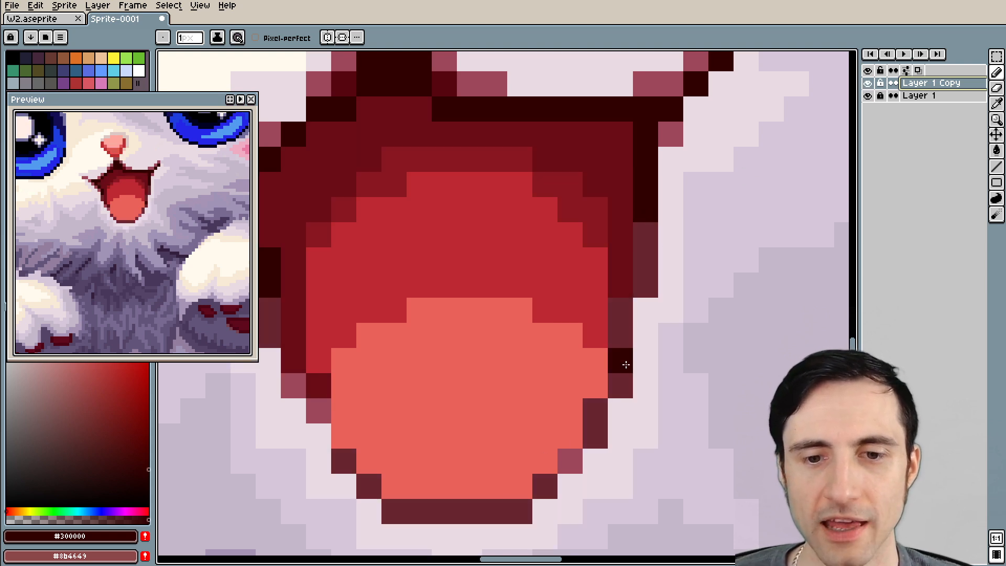
Pick the dark maroon #68242e from the mouth's outline and recolour the lighter outline pixels beside the tongue with it
{"action": "left_click", "coordinate": [597, 412], "text": "alt"}
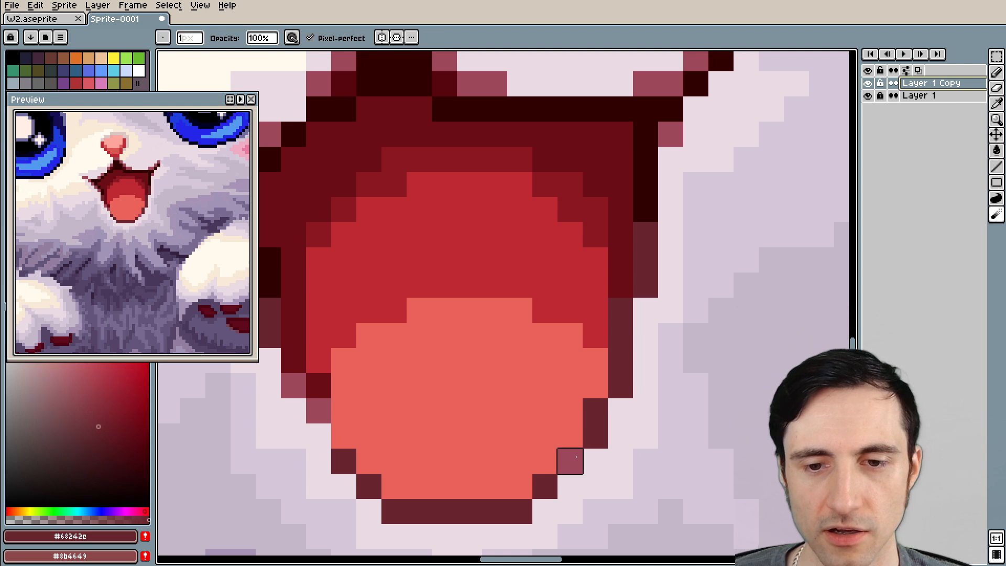
{"action": "left_click_drag", "start_coordinate": [443, 436], "coordinate": [558, 409]}
{"action": "left_click", "coordinate": [433, 383]}
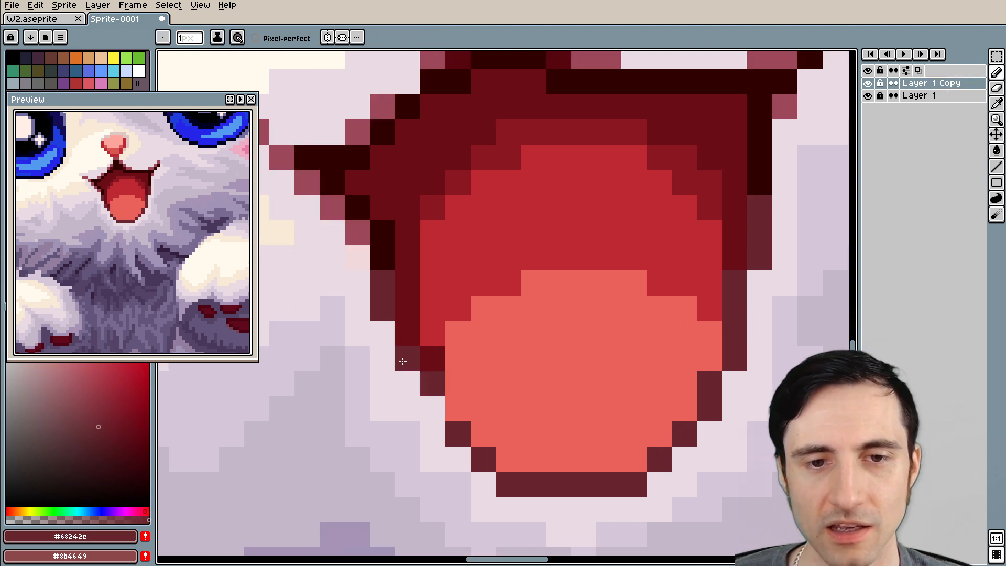
Hide and show Layer 1 Copy to compare the darkened lower mouth outline with the original
{"action": "scroll", "coordinate": [502, 298], "scroll_direction": "down", "scroll_amount": 3}
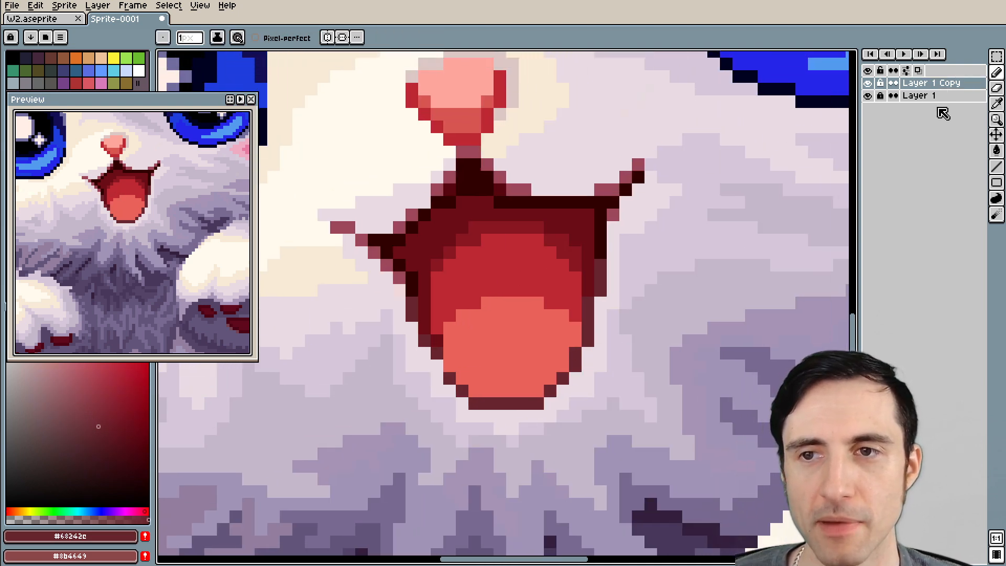
{"action": "left_click", "coordinate": [867, 84]}
{"action": "scroll", "coordinate": [563, 337], "scroll_direction": "up", "scroll_amount": 2}
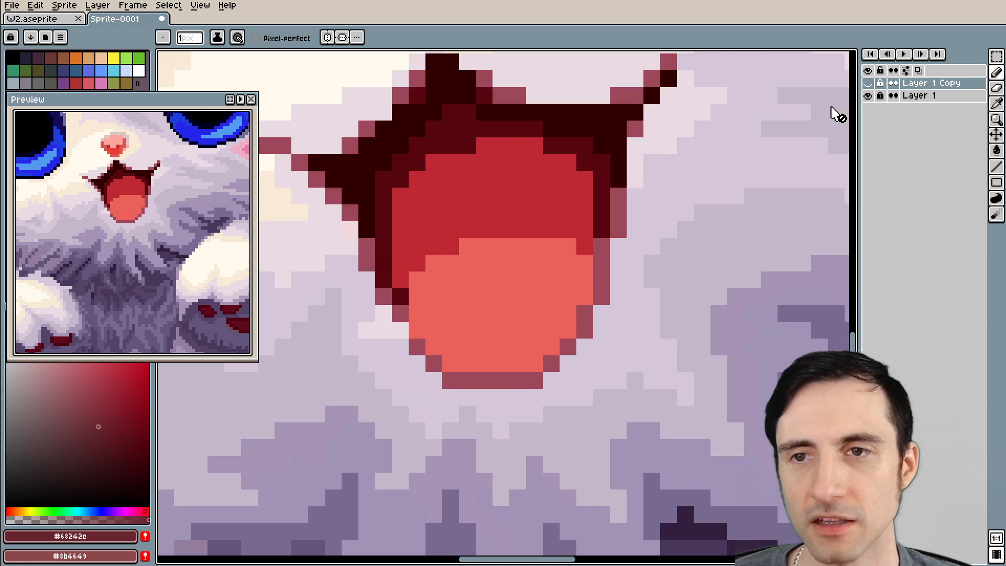
{"action": "left_click", "coordinate": [868, 85]}
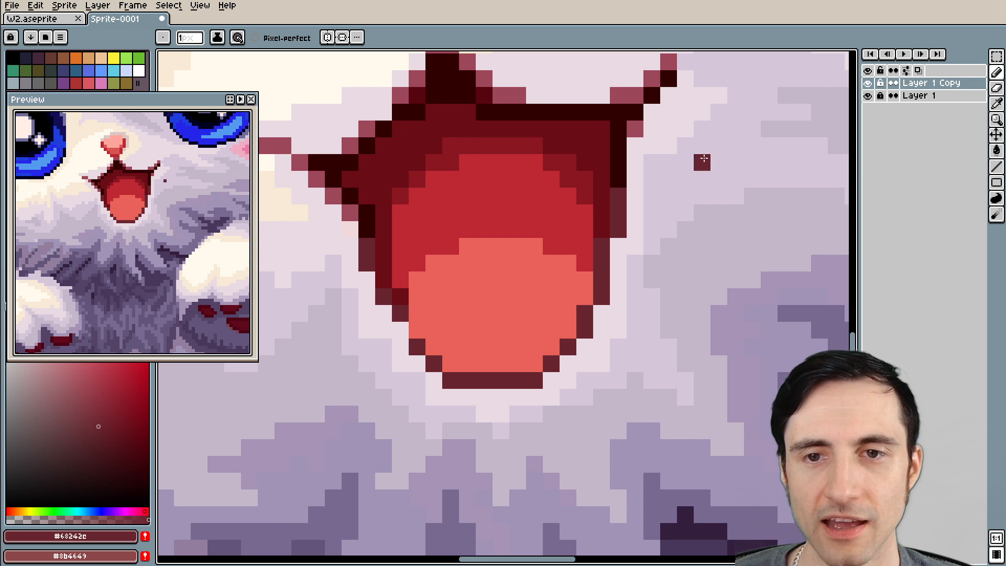
Pick the pale fur colour #eadbe2 and touch up the fur pixels bordering the lower part of the mouth
{"action": "left_click", "coordinate": [653, 152], "text": "alt"}
{"action": "scroll", "coordinate": [627, 252], "scroll_direction": "up", "scroll_amount": 2}
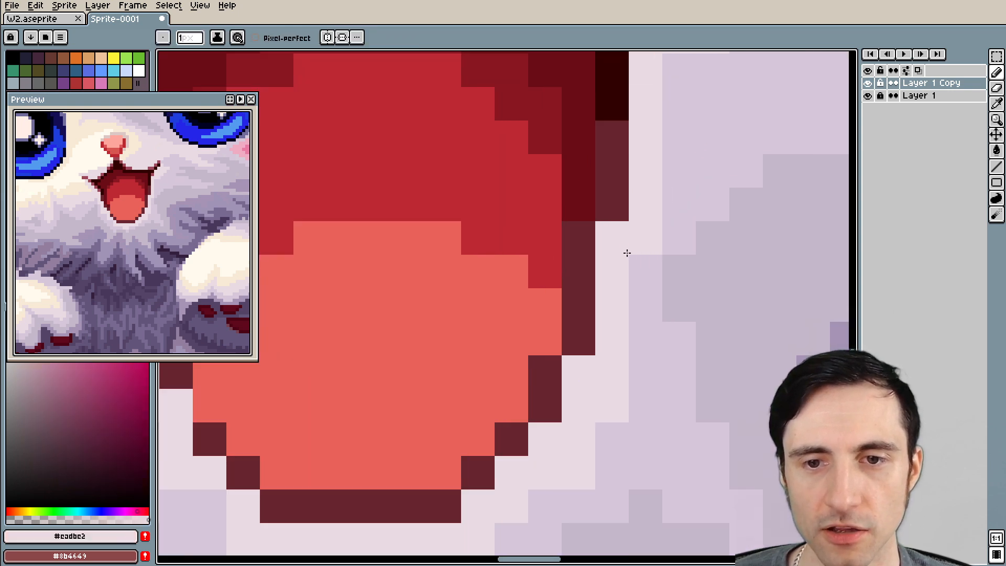
{"action": "scroll", "coordinate": [627, 252], "scroll_direction": "down", "scroll_amount": 1}
{"action": "left_click_drag", "start_coordinate": [599, 363], "coordinate": [666, 264]}
{"action": "left_click", "coordinate": [389, 346]}
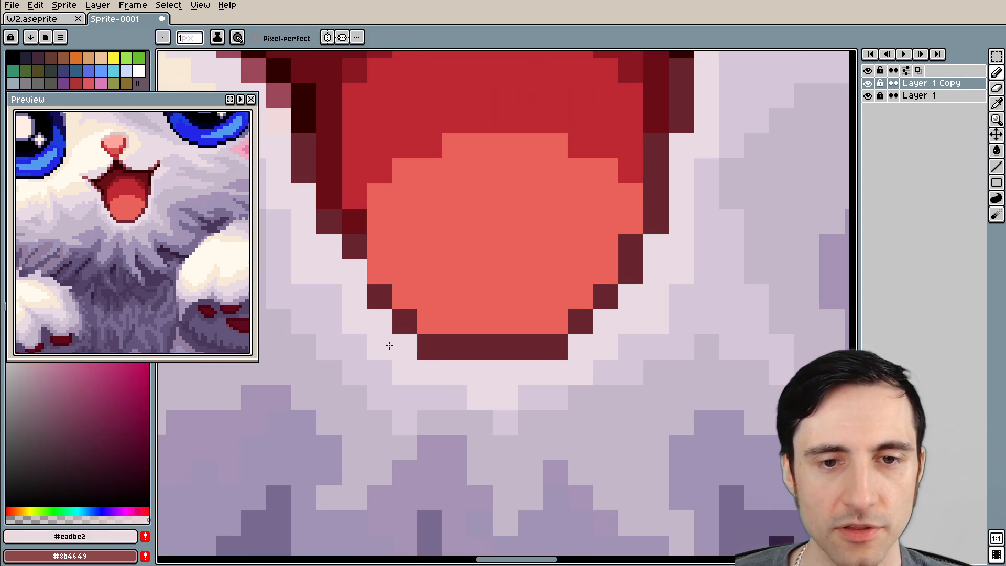
Pick the maroon #68242e, fill the gap in the mouth's lower-left outline, and restore the stray pixel beside it with #eadbe2
{"action": "left_click", "coordinate": [349, 249], "text": "alt"}
{"action": "left_click", "coordinate": [356, 271]}
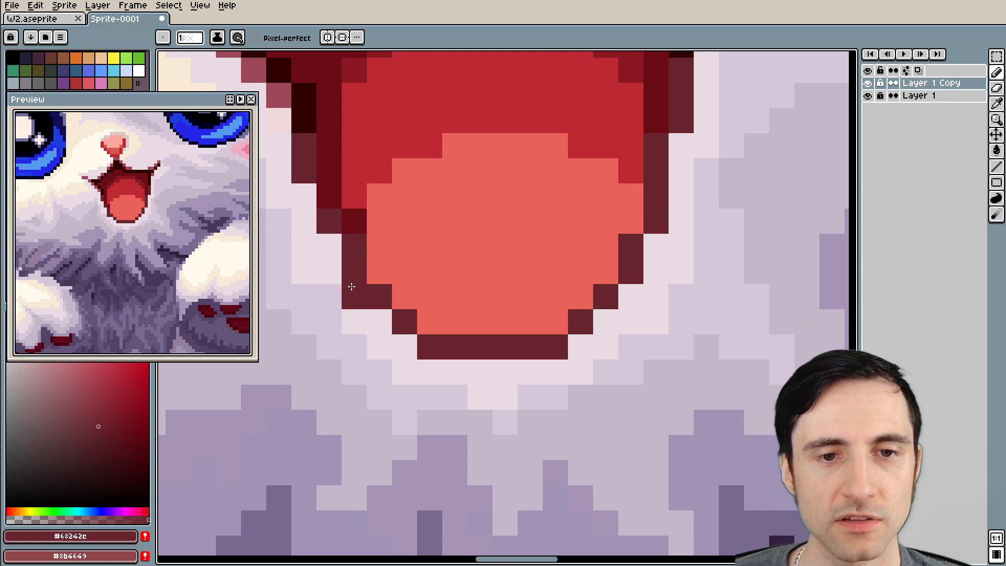
{"action": "left_click", "coordinate": [345, 289], "text": "alt"}
{"action": "scroll", "coordinate": [331, 285], "scroll_direction": "down", "scroll_amount": 2}
{"action": "left_click_drag", "start_coordinate": [321, 253], "coordinate": [356, 282]}
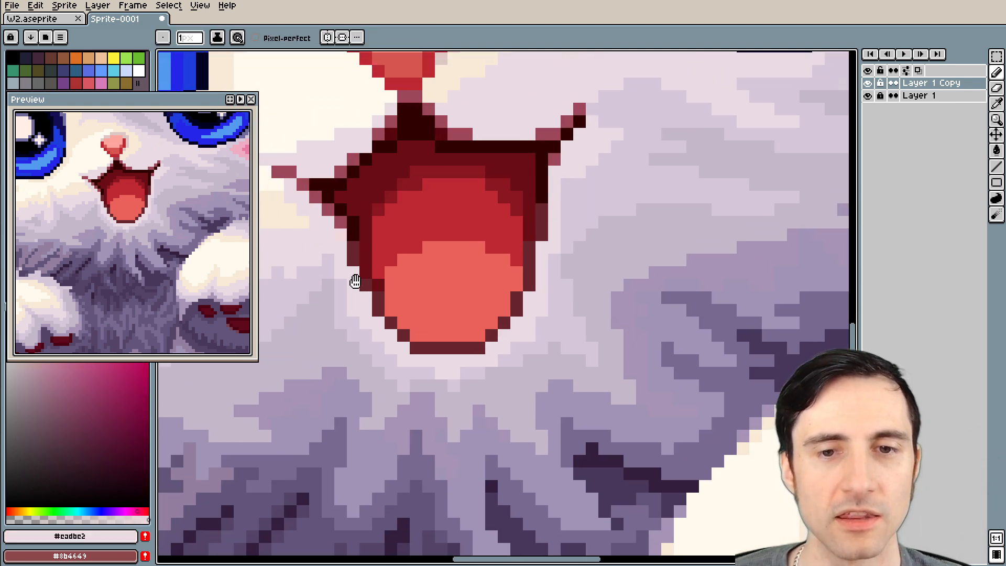
{"action": "scroll", "coordinate": [383, 271], "scroll_direction": "down", "scroll_amount": 3}
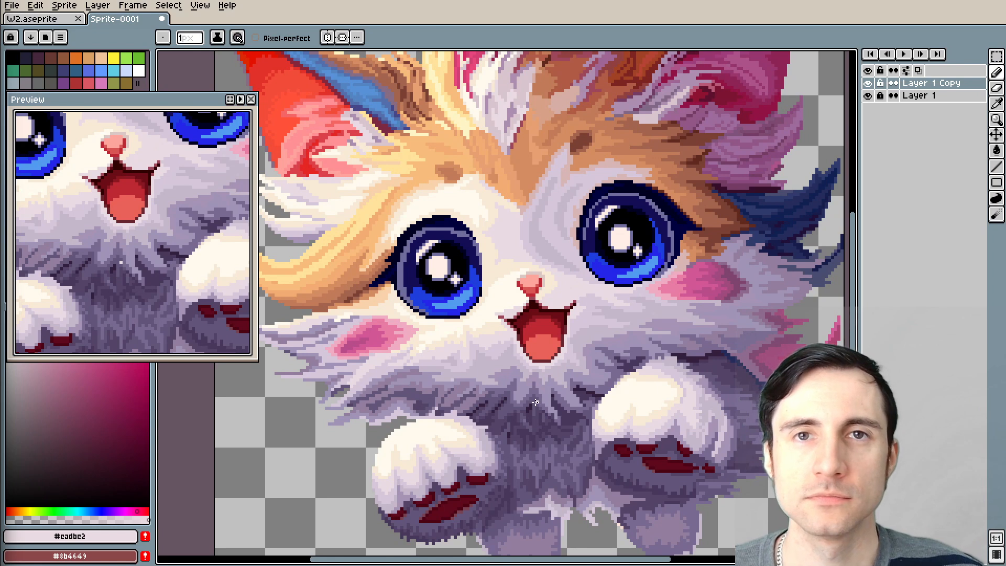
Pick the cream fur colour #f8e9d6 and touch up the fur pixels along the underside of the left eye's outline
{"action": "scroll", "coordinate": [490, 254], "scroll_direction": "up", "scroll_amount": 2}
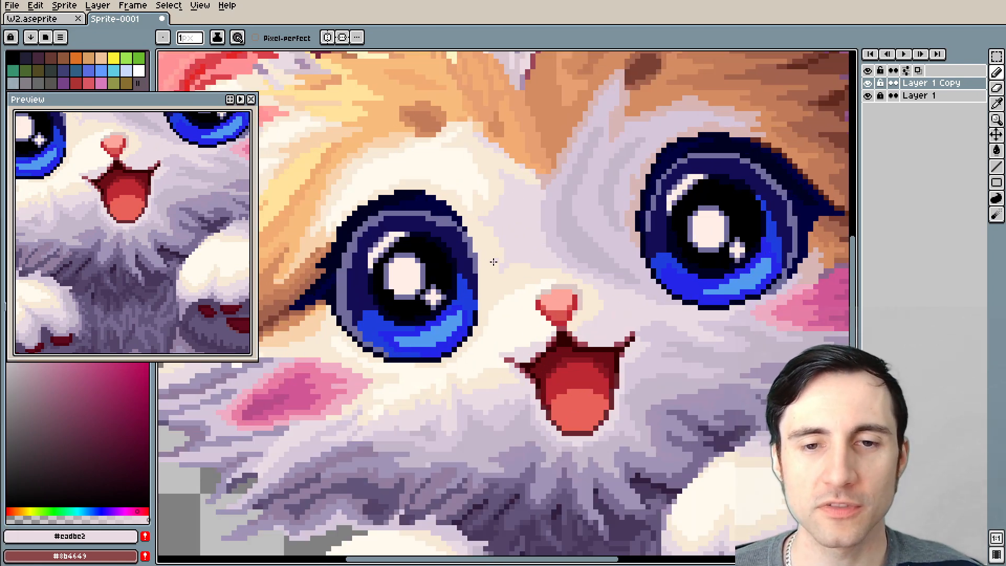
{"action": "scroll", "coordinate": [482, 268], "scroll_direction": "up", "scroll_amount": 5}
{"action": "scroll", "coordinate": [521, 260], "scroll_direction": "down", "scroll_amount": 2}
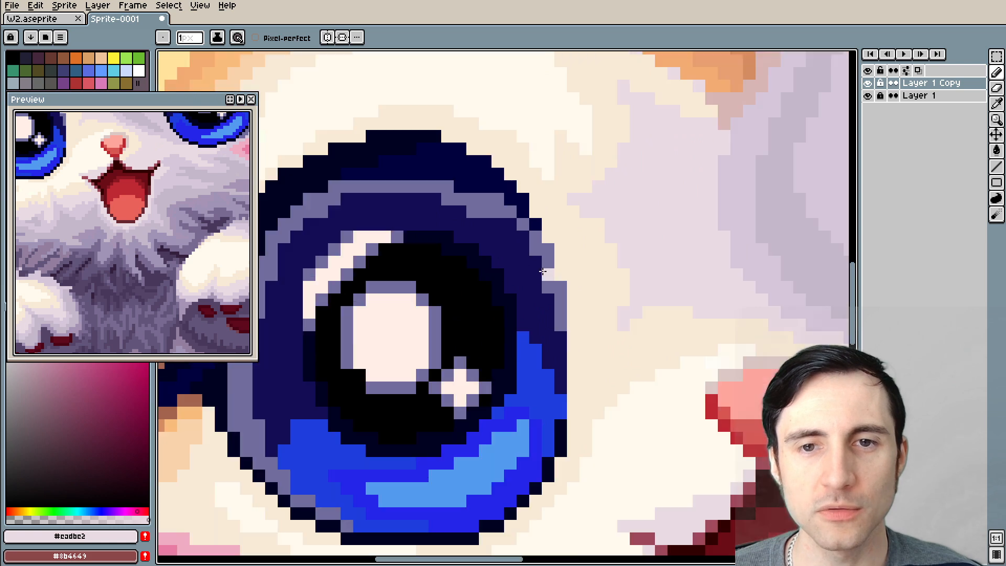
{"action": "left_click_drag", "start_coordinate": [511, 207], "coordinate": [594, 232]}
{"action": "left_click", "coordinate": [605, 178], "text": "alt"}
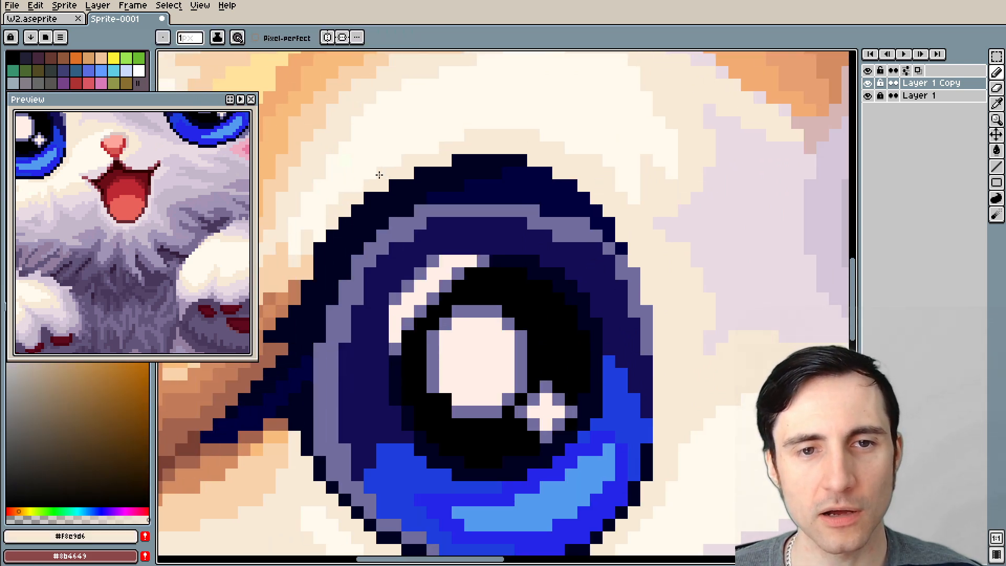
{"action": "left_click_drag", "start_coordinate": [574, 316], "coordinate": [587, 93]}
{"action": "scroll", "coordinate": [579, 288], "scroll_direction": "up", "scroll_amount": 1}
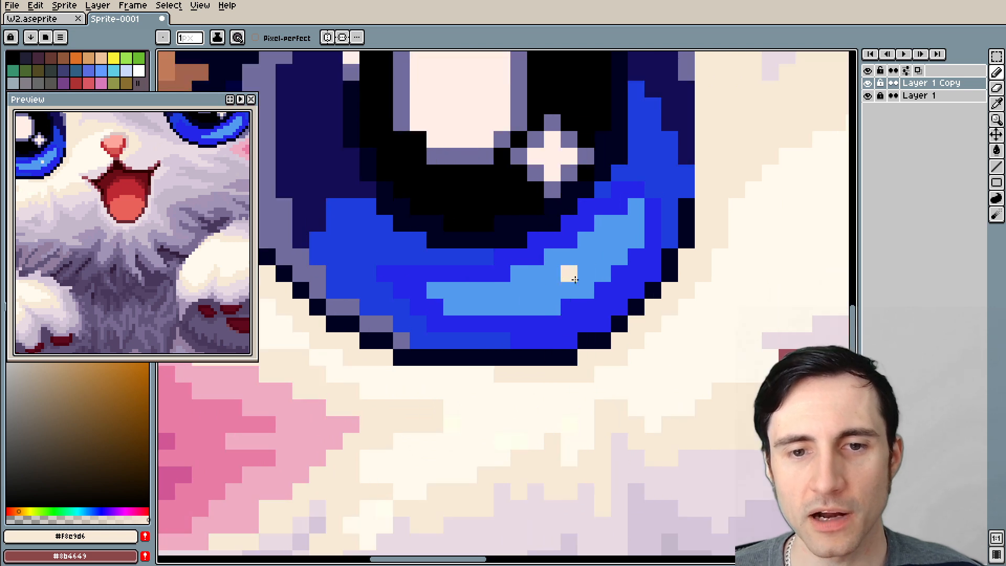
{"action": "left_click_drag", "start_coordinate": [504, 391], "coordinate": [546, 364]}
{"action": "left_click_drag", "start_coordinate": [440, 347], "coordinate": [535, 346]}
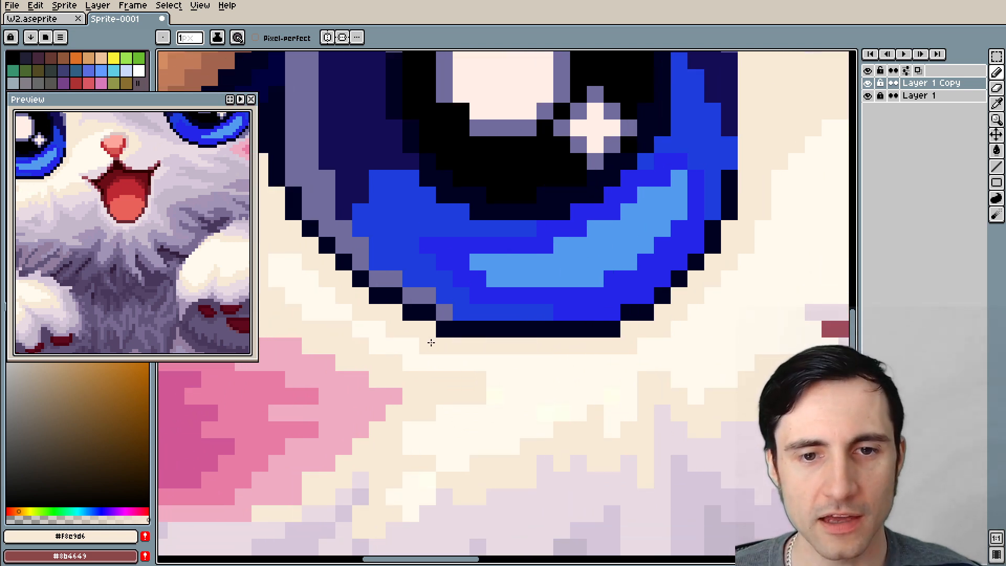
{"action": "scroll", "coordinate": [694, 265], "scroll_direction": "down", "scroll_amount": 3}
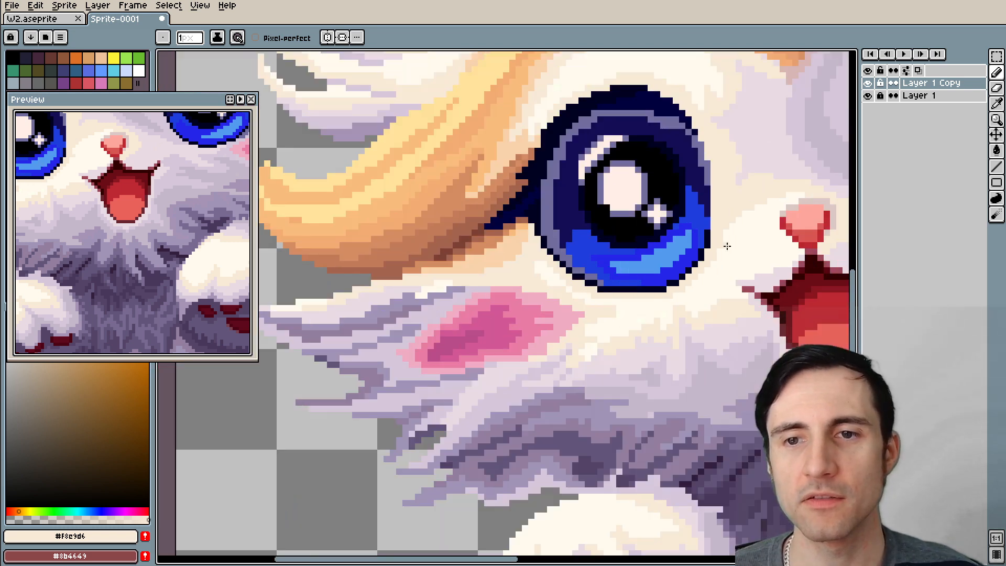
Pick the dusty pink #d8b6b4 beside the right eye and paint a soft border along its lower-left and bottom outline
{"action": "left_click_drag", "start_coordinate": [727, 246], "coordinate": [448, 324]}
{"action": "scroll", "coordinate": [471, 301], "scroll_direction": "up", "scroll_amount": 1}
{"action": "left_click_drag", "start_coordinate": [542, 256], "coordinate": [469, 314]}
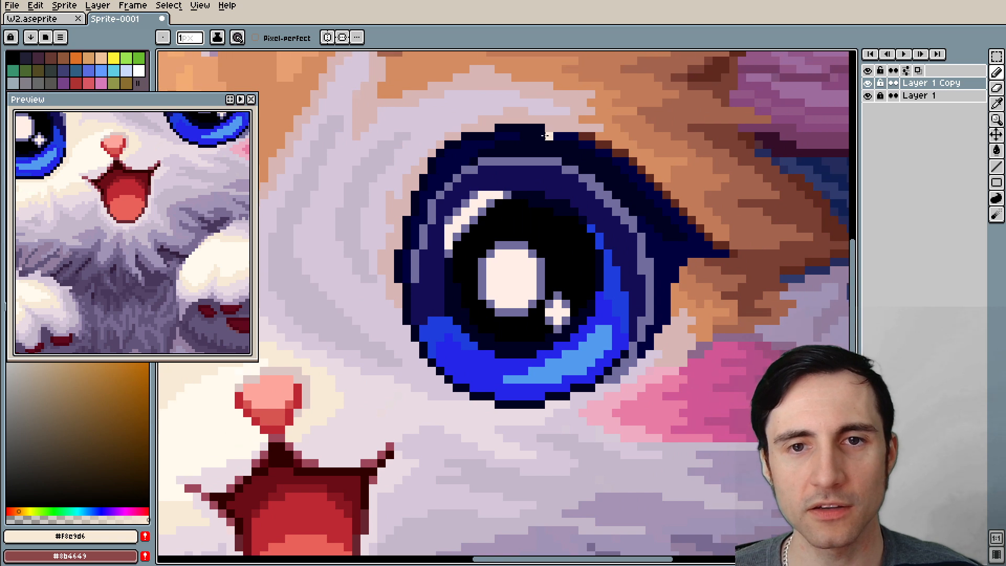
{"action": "scroll", "coordinate": [430, 329], "scroll_direction": "up", "scroll_amount": 1}
{"action": "left_click", "coordinate": [390, 301], "text": "alt"}
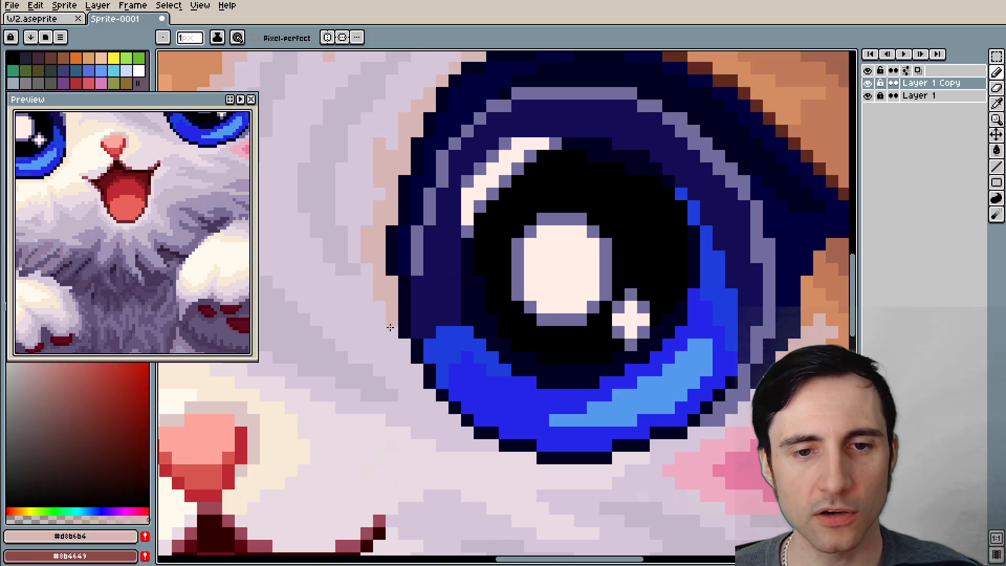
{"action": "mouse_move", "coordinate": [430, 400]}
{"action": "left_mouse_down"}
{"action": "mouse_move", "coordinate": [503, 456]}
{"action": "mouse_move", "coordinate": [553, 472]}
{"action": "mouse_move", "coordinate": [597, 469]}
{"action": "mouse_move", "coordinate": [542, 468]}
{"action": "mouse_move", "coordinate": [650, 459]}
{"action": "left_mouse_up"}
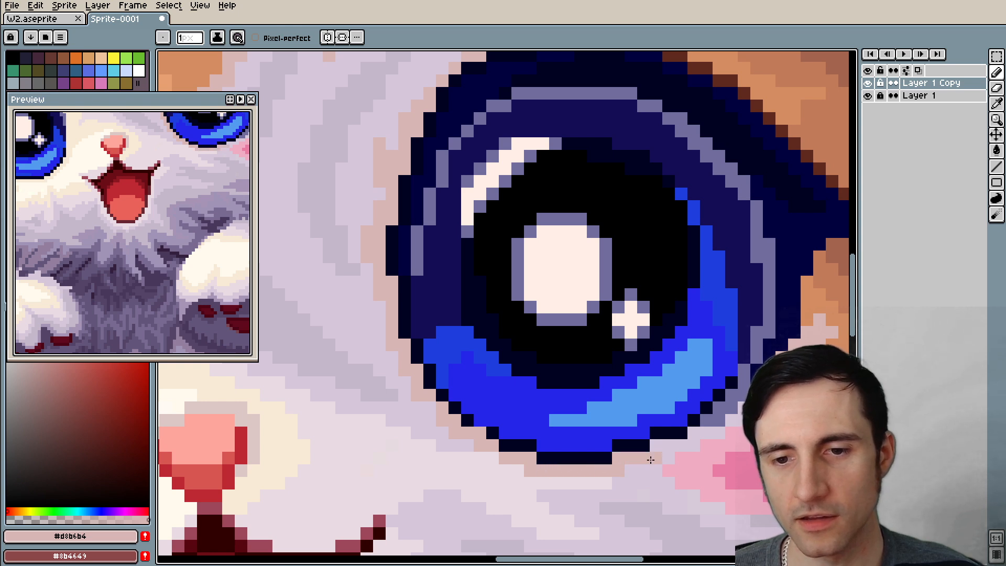
{"action": "scroll", "coordinate": [675, 447], "scroll_direction": "down", "scroll_amount": 3}
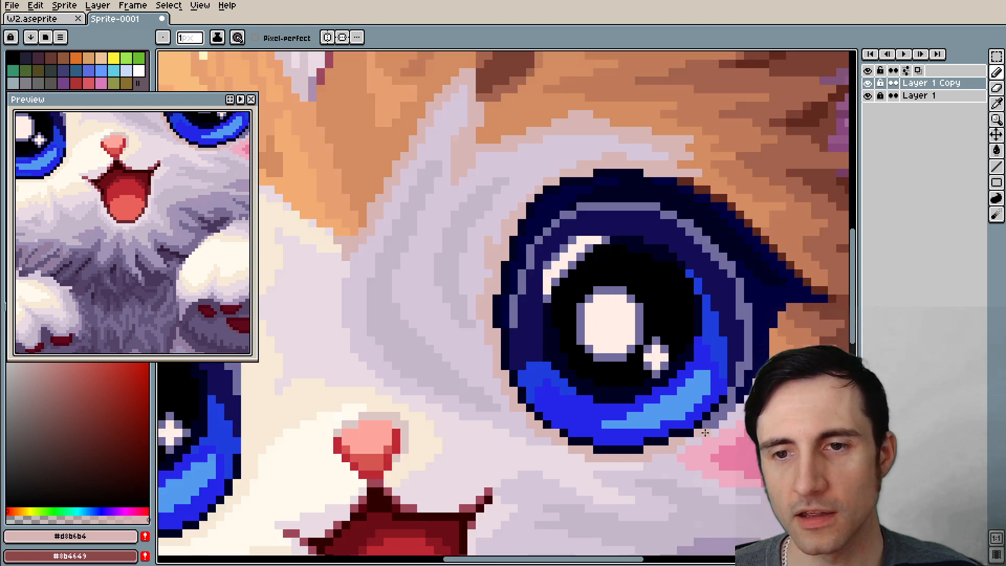
Extend the dark outline around the right eye's lower-right edge and clean up the purple pixels lying outside it
{"action": "left_click_drag", "start_coordinate": [634, 398], "coordinate": [759, 366]}
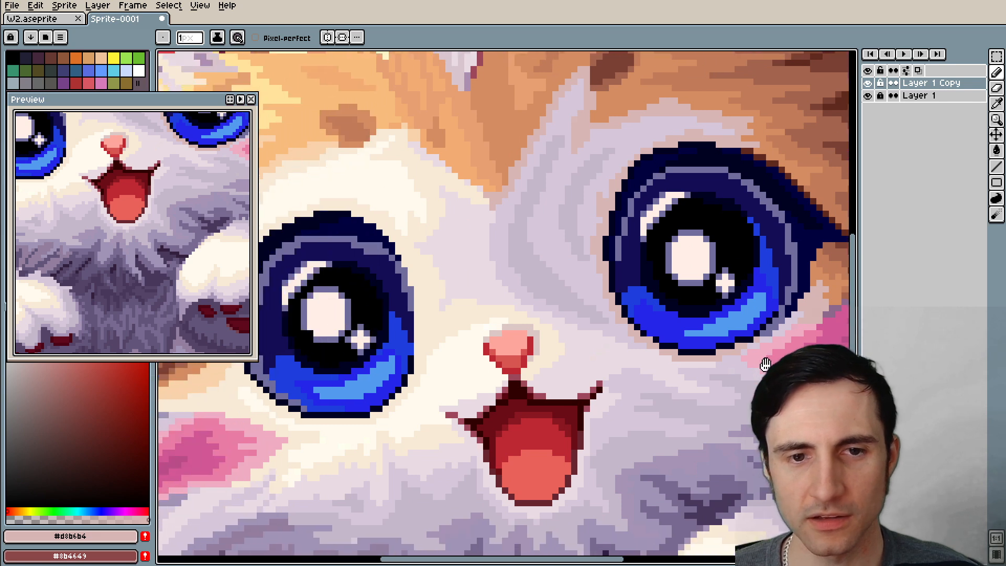
{"action": "left_click_drag", "start_coordinate": [634, 368], "coordinate": [678, 358]}
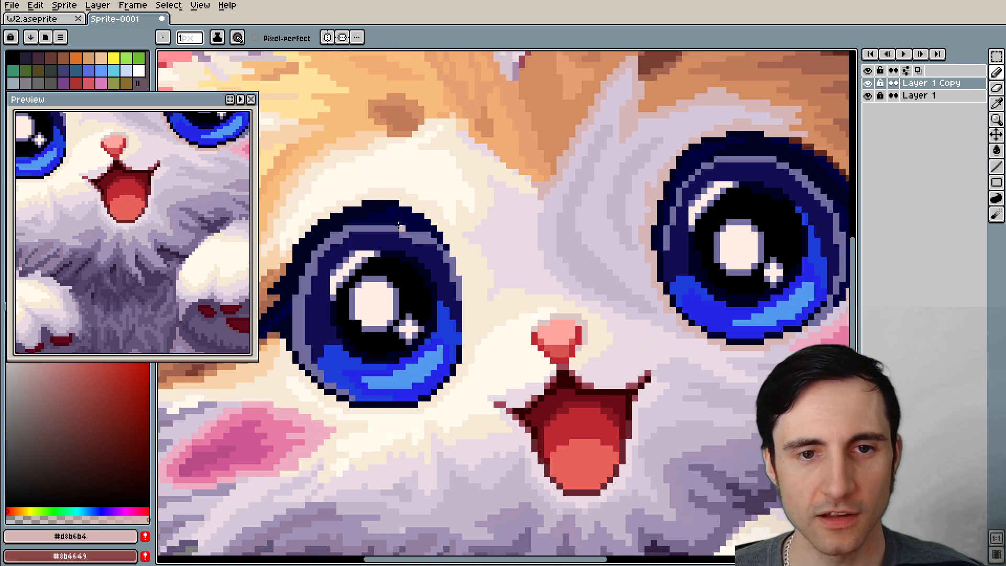
{"action": "scroll", "coordinate": [377, 366], "scroll_direction": "up", "scroll_amount": 3}
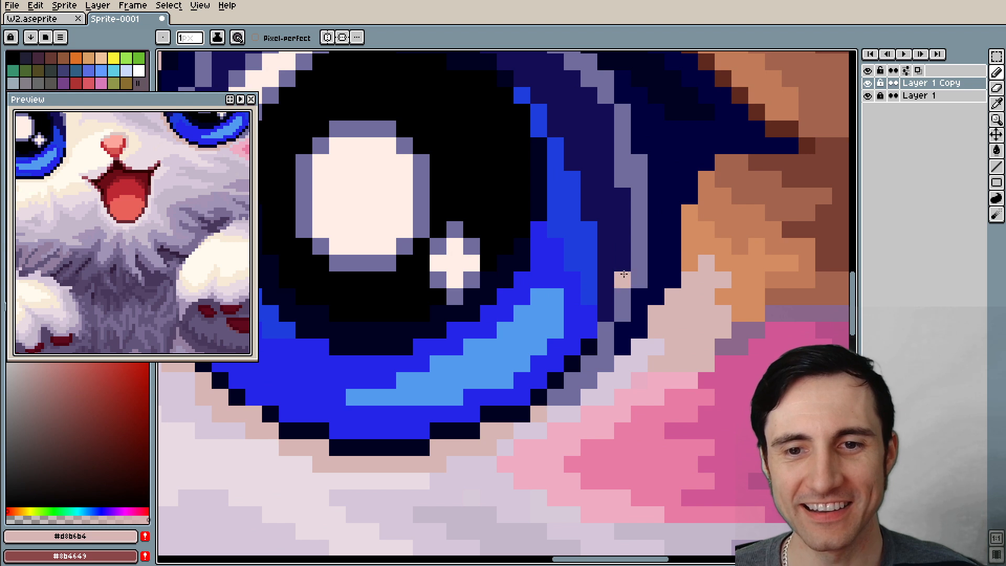
{"action": "left_click", "coordinate": [538, 395], "text": "alt"}
{"action": "mouse_move", "coordinate": [552, 395]}
{"action": "left_mouse_down"}
{"action": "mouse_move", "coordinate": [586, 366]}
{"action": "mouse_move", "coordinate": [615, 361]}
{"action": "mouse_move", "coordinate": [616, 351]}
{"action": "mouse_move", "coordinate": [606, 360]}
{"action": "mouse_move", "coordinate": [617, 343]}
{"action": "mouse_move", "coordinate": [591, 347]}
{"action": "mouse_move", "coordinate": [554, 379]}
{"action": "left_mouse_up"}
{"action": "left_click", "coordinate": [609, 335], "text": "alt"}
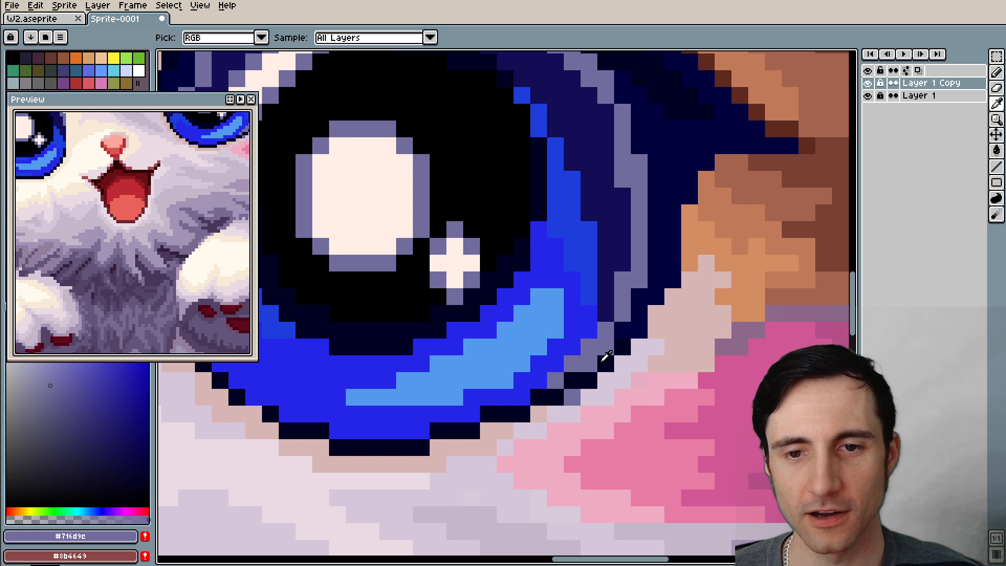
{"action": "left_click", "coordinate": [578, 397], "text": "alt"}
Pick #d8b6b4 again and continue the soft border along the right eye's lower-right outline up to the cheek
{"action": "left_click", "coordinate": [540, 413], "text": "alt"}
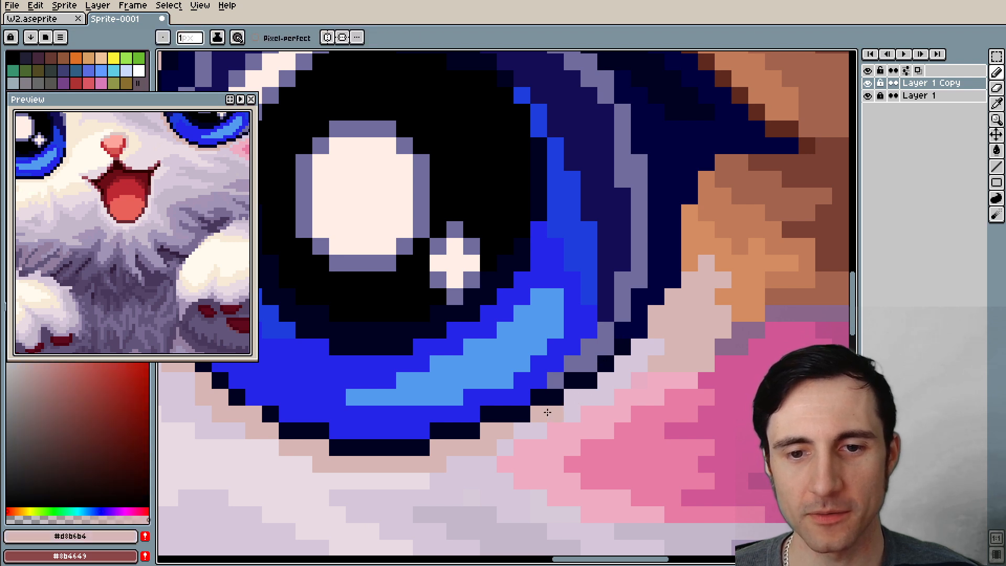
{"action": "left_click_drag", "start_coordinate": [555, 413], "coordinate": [635, 349]}
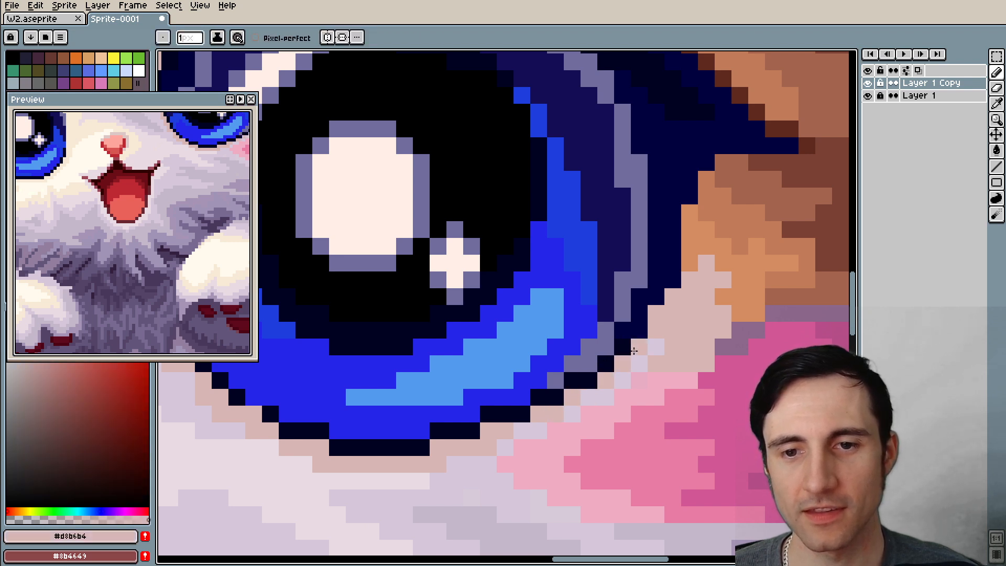
{"action": "scroll", "coordinate": [618, 173], "scroll_direction": "down", "scroll_amount": 3}
{"action": "left_click_drag", "start_coordinate": [581, 193], "coordinate": [516, 301]}
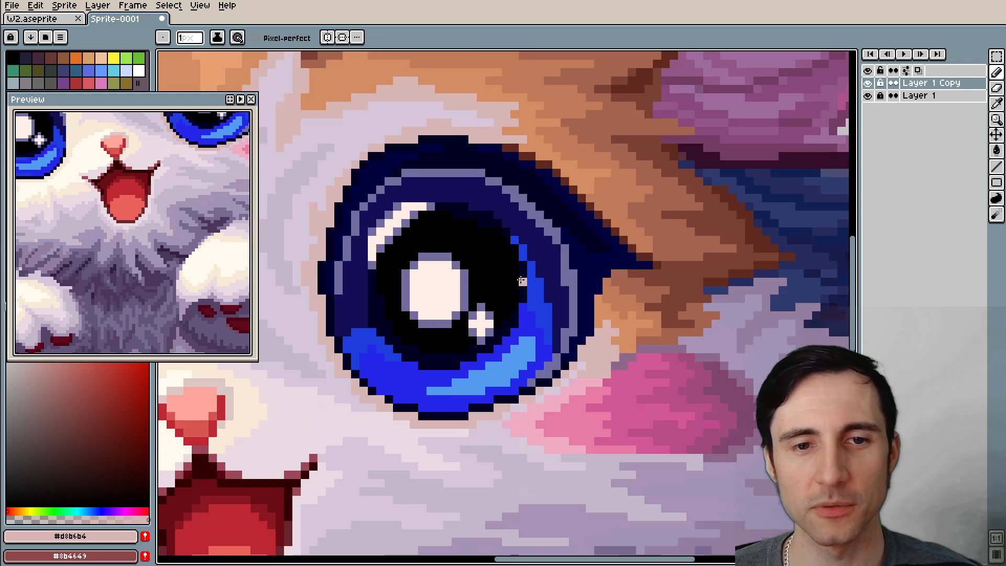
Pick the muted purple #716d9e and touch up the rim pixels along the right side of the right eye's iris
{"action": "scroll", "coordinate": [511, 285], "scroll_direction": "up", "scroll_amount": 4}
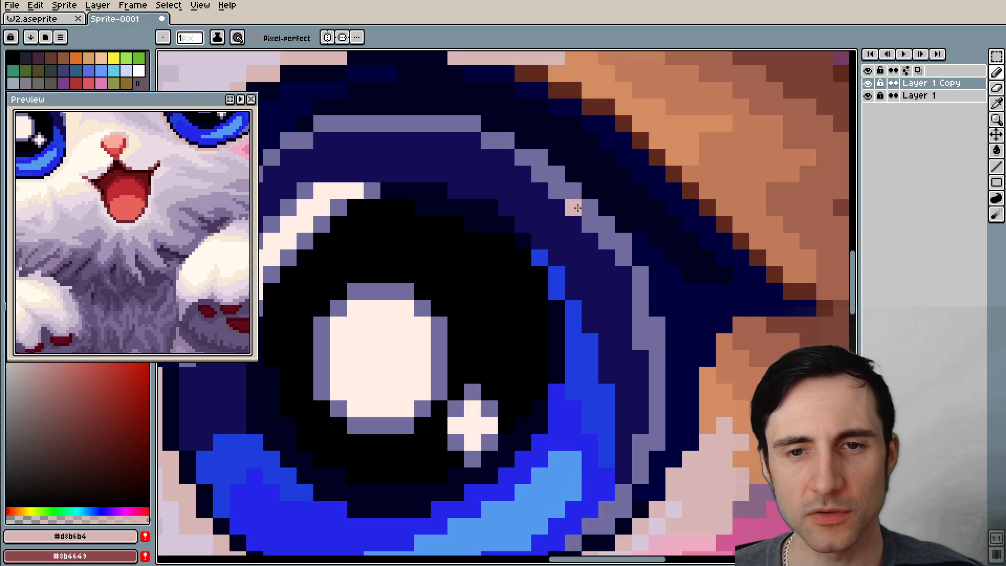
{"action": "left_click_drag", "start_coordinate": [633, 353], "coordinate": [557, 288]}
{"action": "left_click", "coordinate": [569, 365], "text": "alt"}
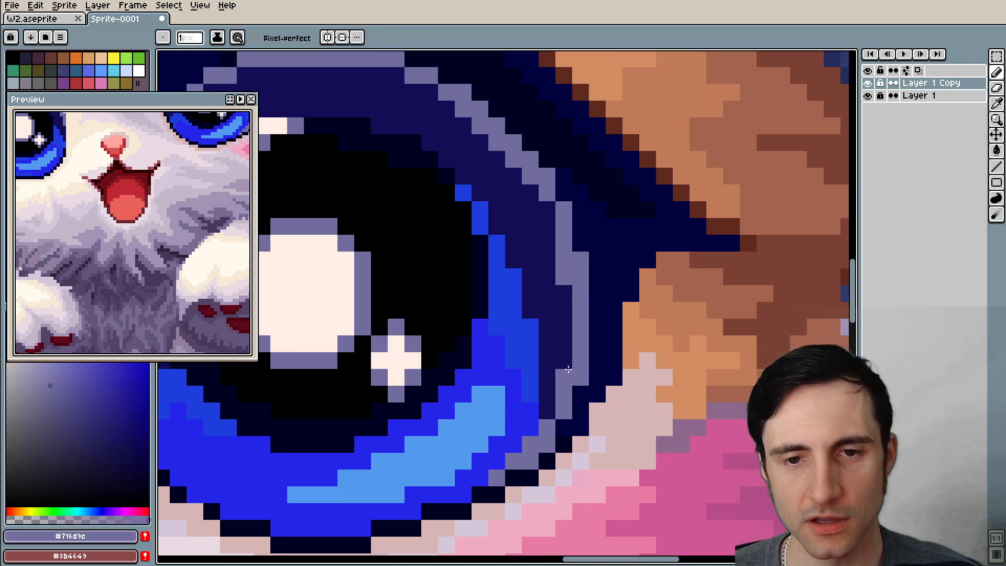
{"action": "scroll", "coordinate": [564, 364], "scroll_direction": "up", "scroll_amount": 1}
{"action": "left_click", "coordinate": [576, 255]}
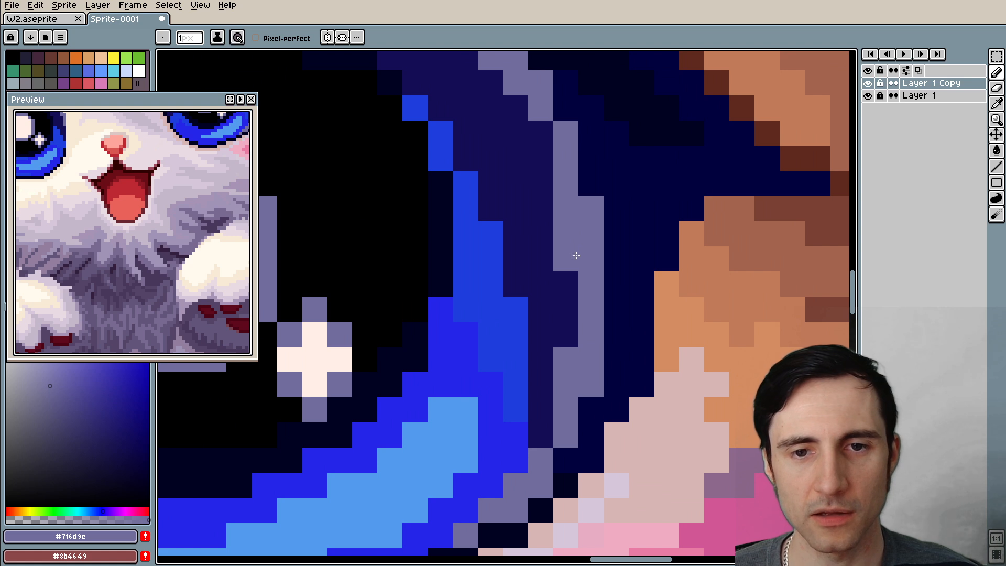
{"action": "scroll", "coordinate": [592, 267], "scroll_direction": "down", "scroll_amount": 5}
{"action": "scroll", "coordinate": [463, 292], "scroll_direction": "down", "scroll_amount": 5}
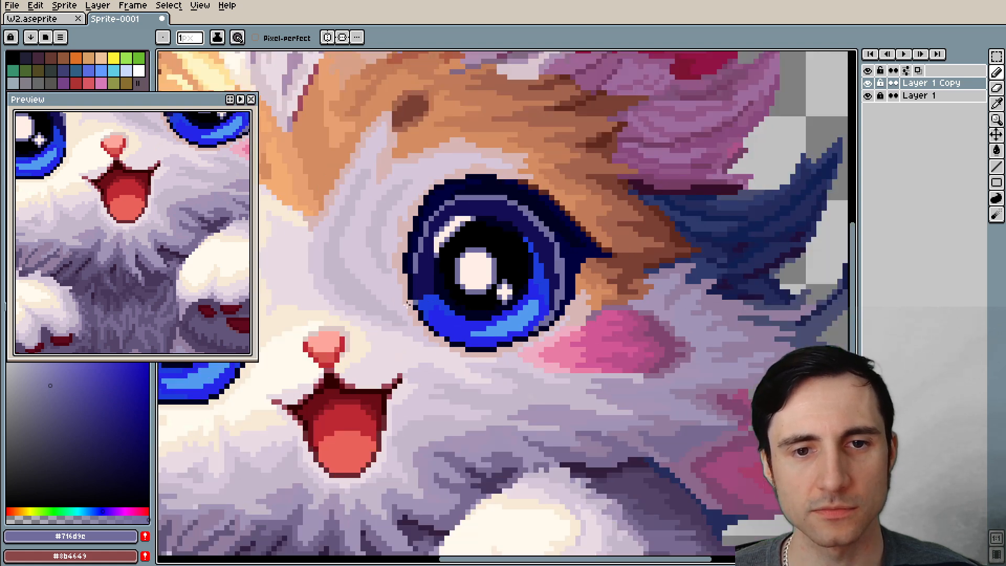
Hide and show Layer 1 Copy repeatedly to compare the whole edited cat with the original drawing
{"action": "left_click", "coordinate": [867, 84]}
{"action": "left_click", "coordinate": [869, 84]}
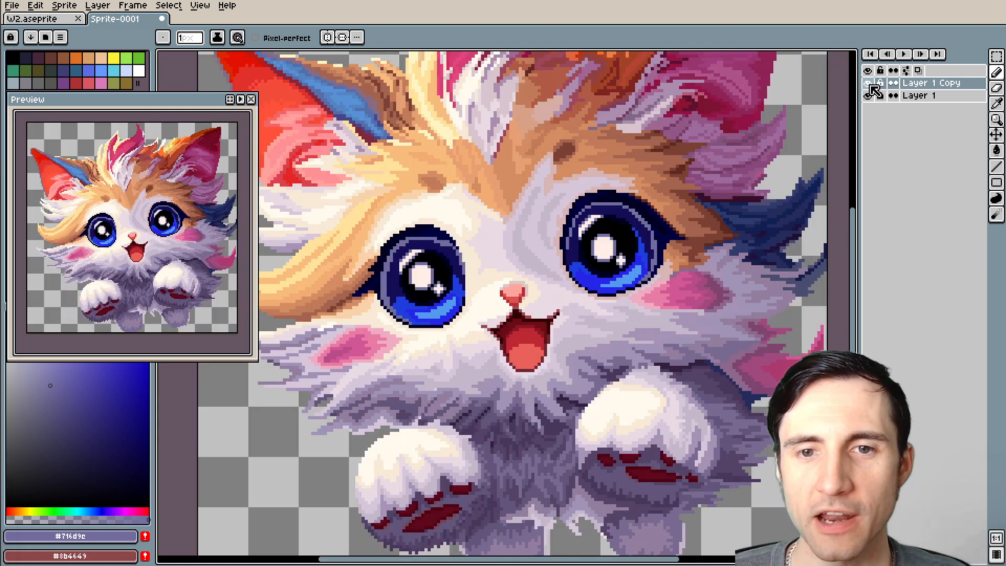
{"action": "left_click", "coordinate": [869, 84]}
{"action": "left_click", "coordinate": [869, 84]}
{"action": "left_click", "coordinate": [869, 84]}
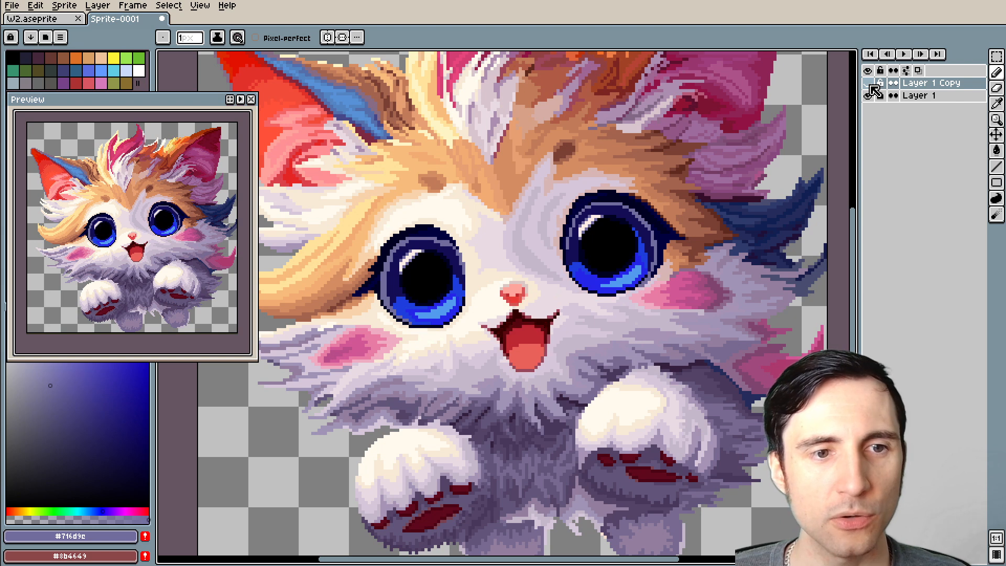
{"action": "left_click", "coordinate": [869, 84]}
{"action": "left_click", "coordinate": [868, 84]}
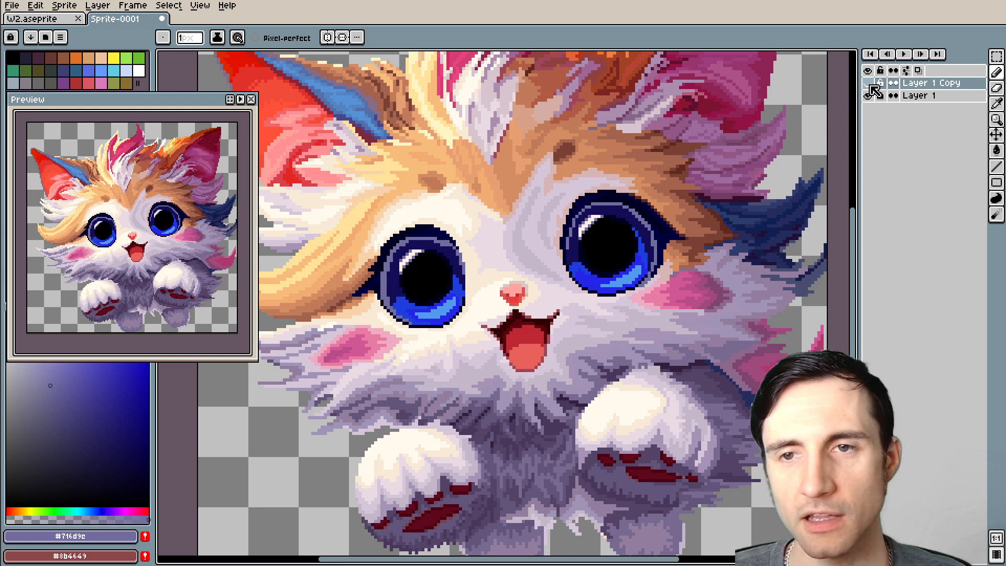
{"action": "left_click", "coordinate": [869, 84]}
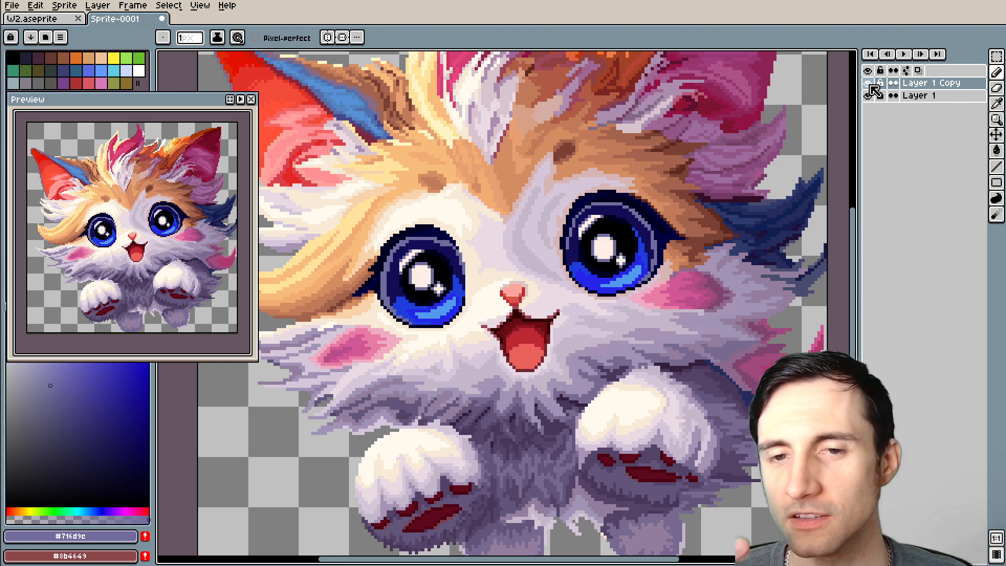
{"action": "left_click", "coordinate": [869, 84]}
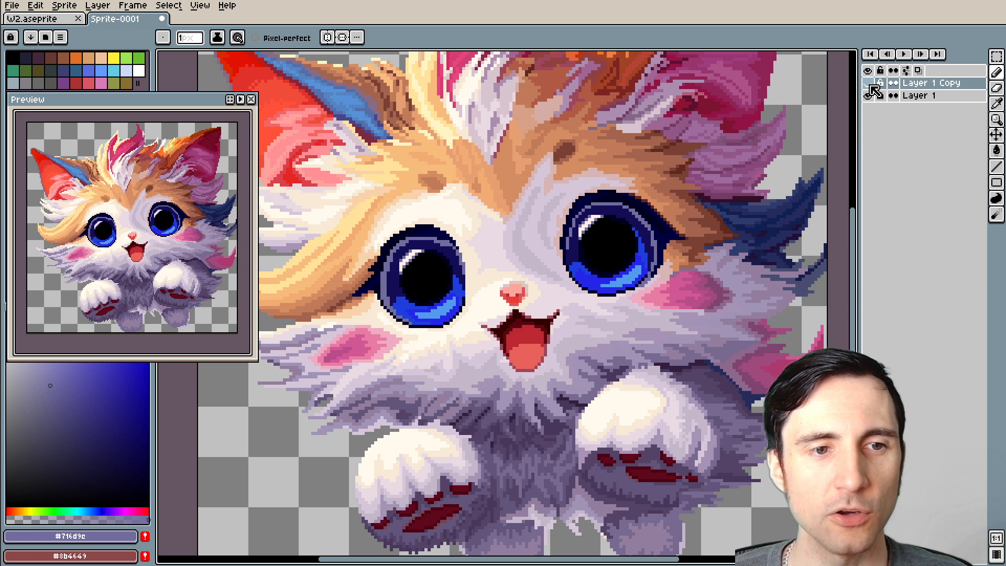
{"action": "left_click", "coordinate": [869, 84]}
{"action": "left_click", "coordinate": [869, 84]}
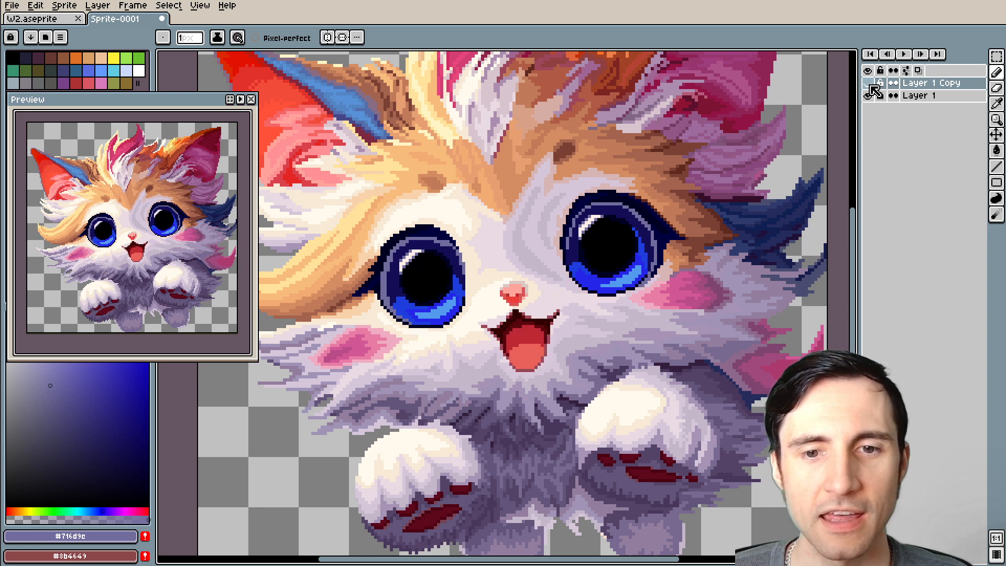
{"action": "left_click", "coordinate": [869, 85]}
Toggle Layer 1 Copy's visibility on the enlarged face to compare the eyes, nose and mouth with the original
{"action": "scroll", "coordinate": [667, 245], "scroll_direction": "up", "scroll_amount": 1}
{"action": "scroll", "coordinate": [595, 319], "scroll_direction": "up", "scroll_amount": 1}
{"action": "left_click_drag", "start_coordinate": [595, 319], "coordinate": [611, 253]}
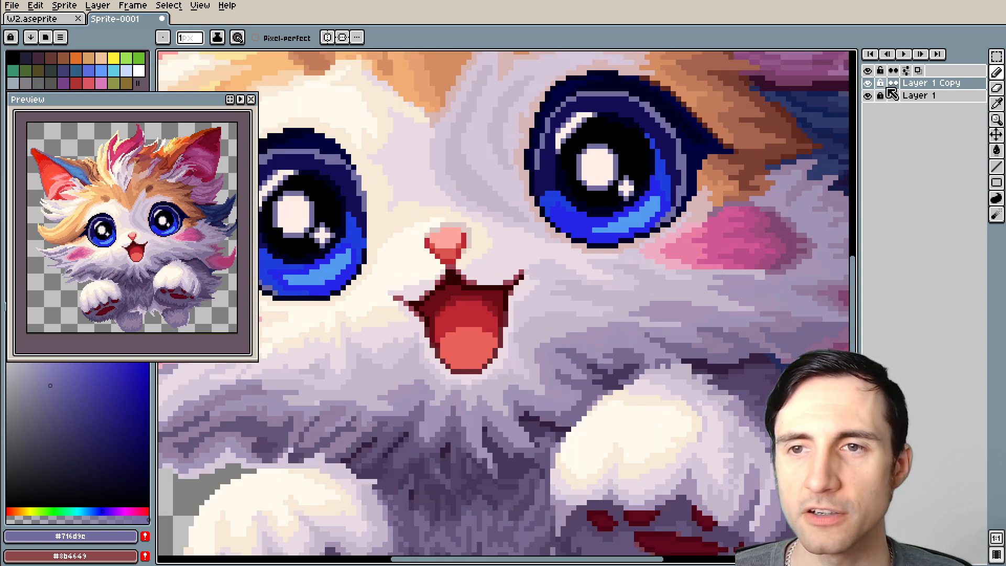
{"action": "left_click", "coordinate": [868, 83]}
{"action": "left_click", "coordinate": [868, 84]}
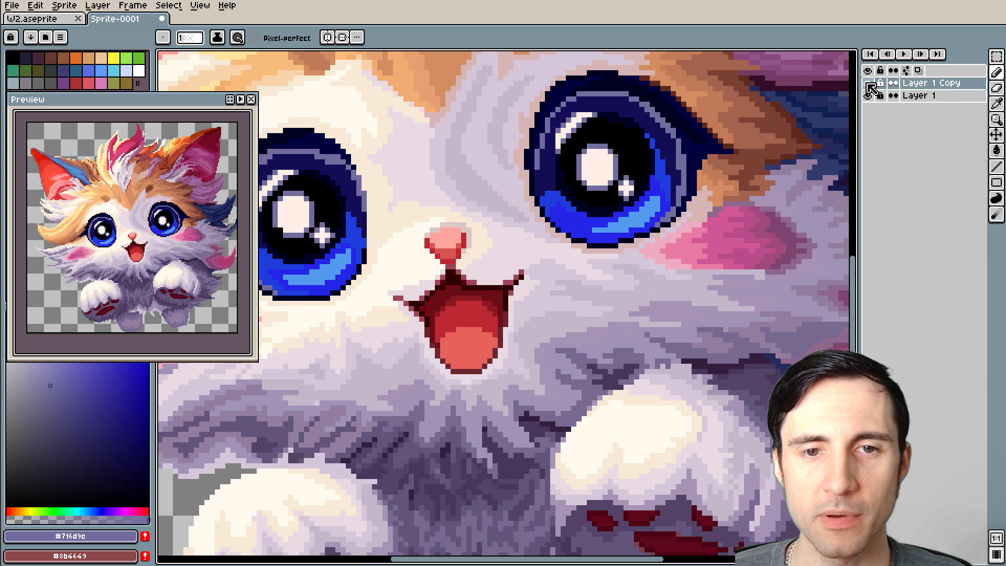
{"action": "left_click", "coordinate": [868, 84]}
{"action": "left_click", "coordinate": [869, 84]}
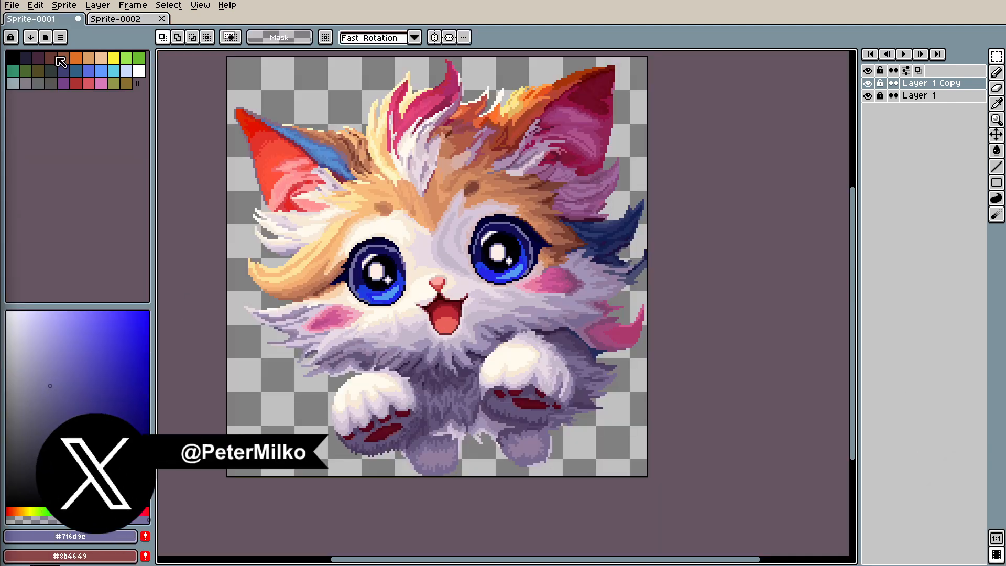
Paste the copied cat artwork into Sprite-0002, apply its placement, and return to Sprite-0001
{"action": "left_click", "coordinate": [124, 21]}
{"action": "key", "text": "ctrl+v"}
{"action": "scroll", "coordinate": [526, 329], "scroll_direction": "up", "scroll_amount": 3}
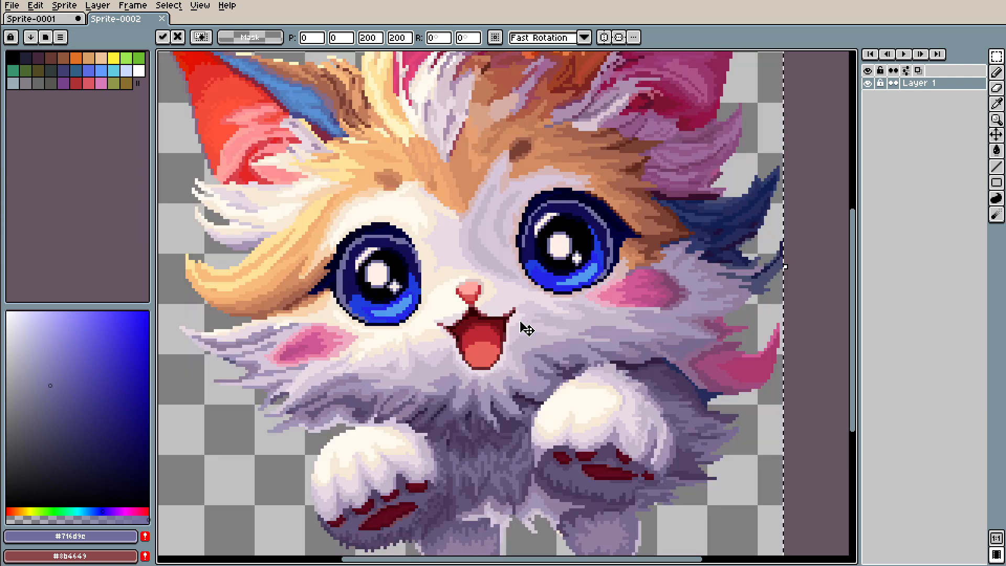
{"action": "scroll", "coordinate": [524, 325], "scroll_direction": "down", "scroll_amount": 3}
{"action": "scroll", "coordinate": [524, 326], "scroll_direction": "up", "scroll_amount": 2}
{"action": "key", "text": "Return"}
{"action": "left_click", "coordinate": [48, 21]}
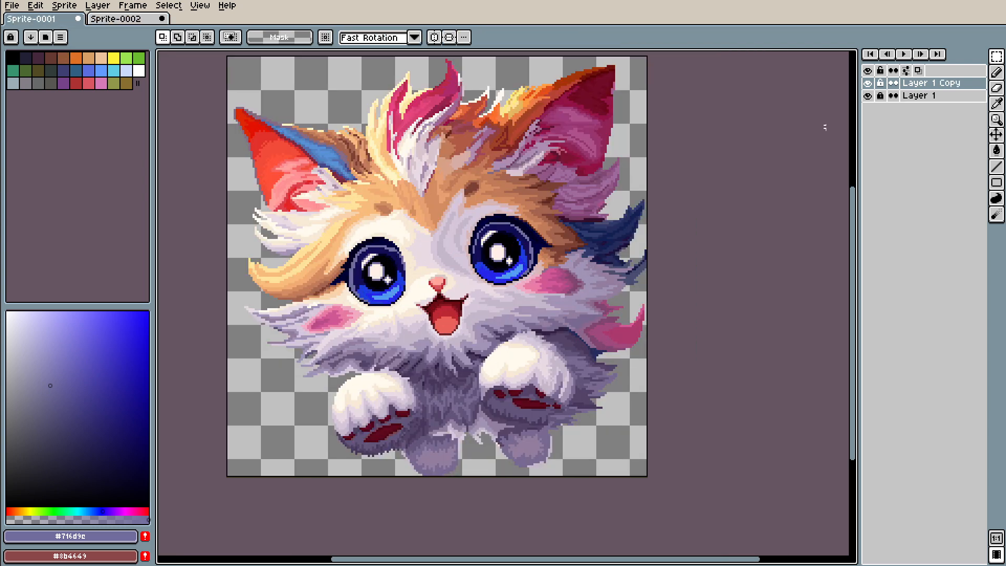
Hide Layer 1 Copy in Sprite-0001 and dock Sprite-0002 beside it for a side-by-side comparison of the original and edited cat
{"action": "left_click", "coordinate": [868, 84]}
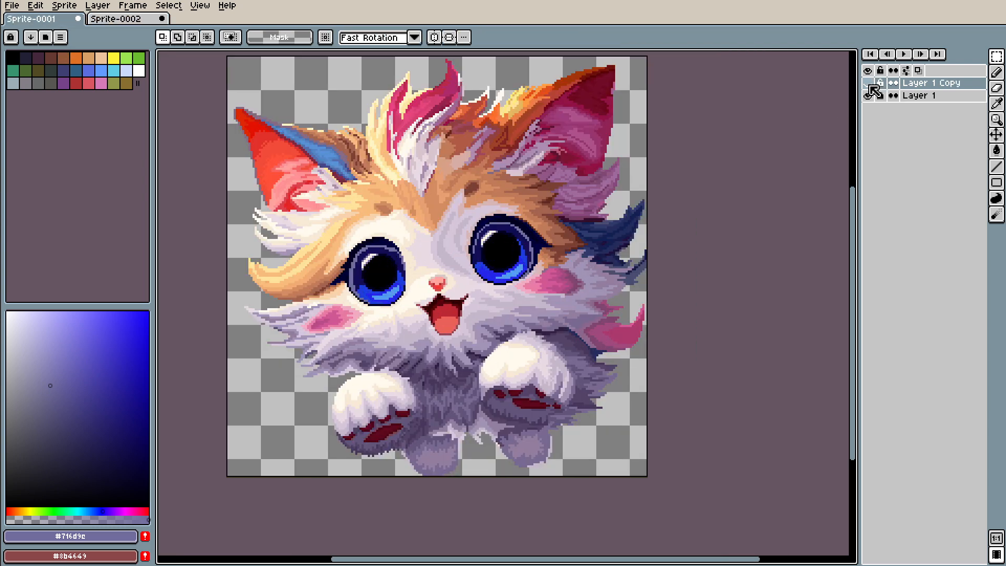
{"action": "left_click", "coordinate": [123, 21]}
{"action": "left_click_drag", "start_coordinate": [125, 21], "coordinate": [849, 284]}
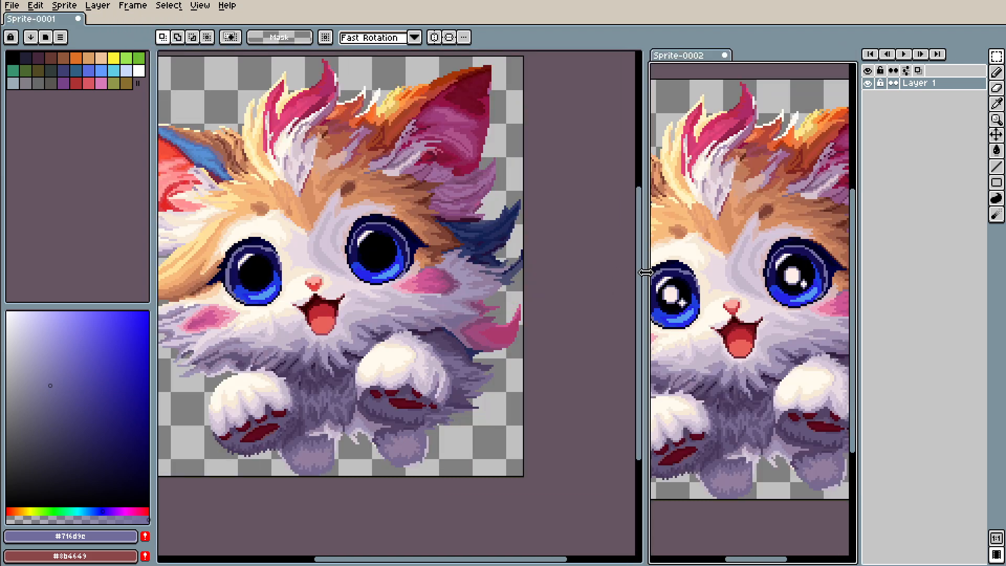
Even out the widths of the two sprite views and collapse the color palette area to give them more room
{"action": "left_click", "coordinate": [565, 273]}
{"action": "left_click_drag", "start_coordinate": [646, 258], "coordinate": [520, 259]}
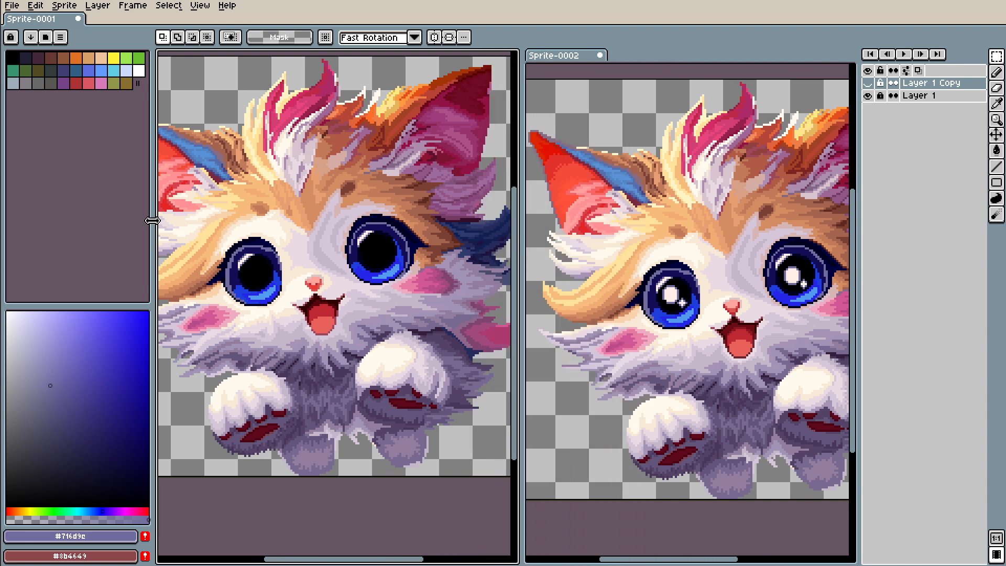
{"action": "left_click_drag", "start_coordinate": [154, 222], "coordinate": [9, 220]}
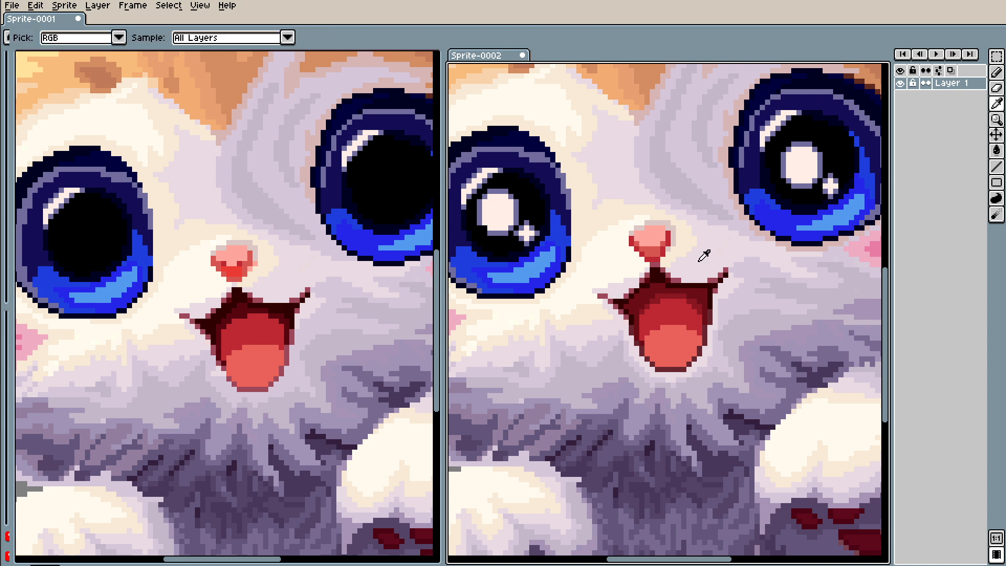
Sample the cream fur color in Sprite-0002 and paint a light muzzle patch with the 1 px pencil between the nose and the mouth's right corner
{"action": "left_click", "coordinate": [686, 251], "text": "alt"}
{"action": "key", "text": "b"}
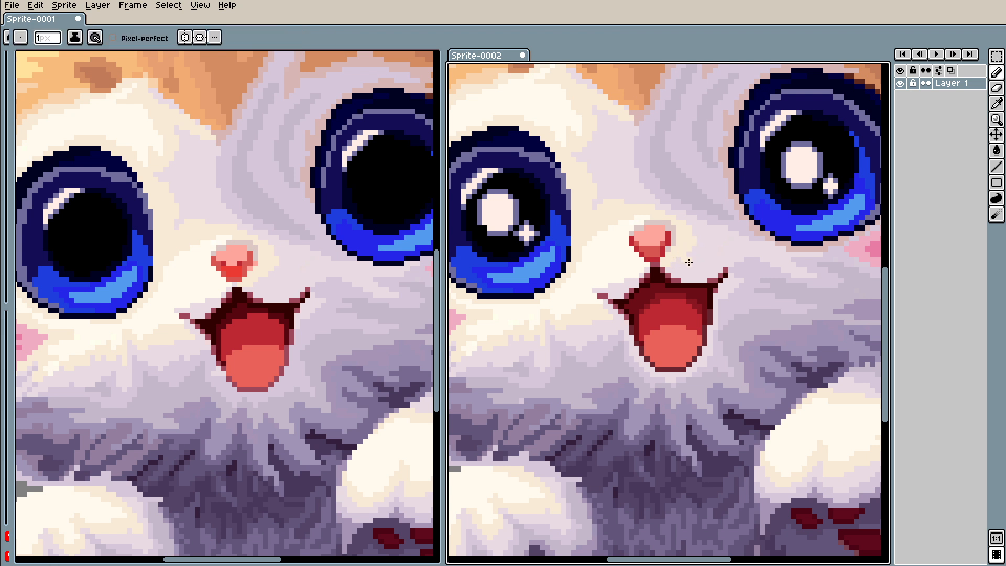
{"action": "left_click_drag", "start_coordinate": [684, 252], "coordinate": [695, 249]}
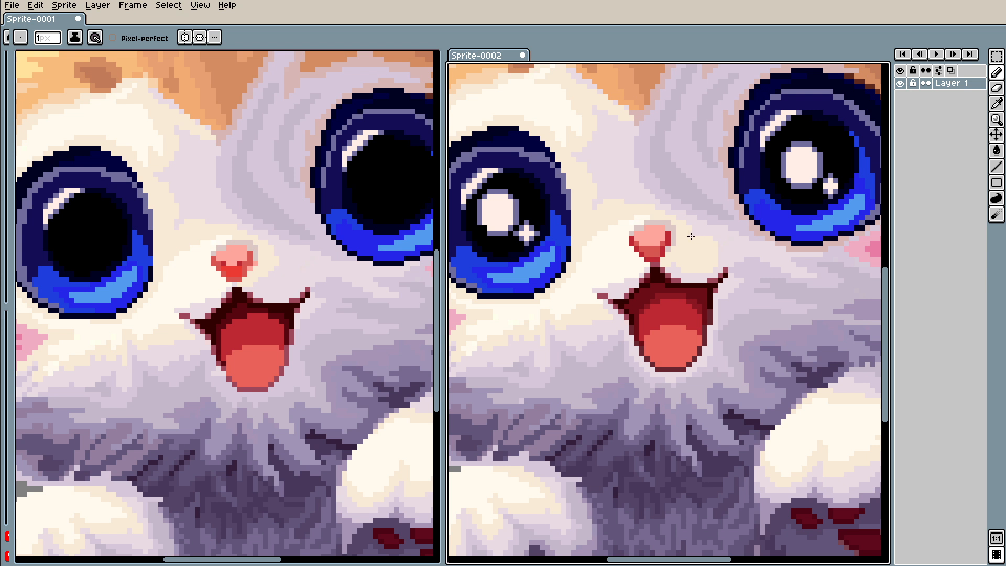
{"action": "scroll", "coordinate": [708, 252], "scroll_direction": "up", "scroll_amount": 2}
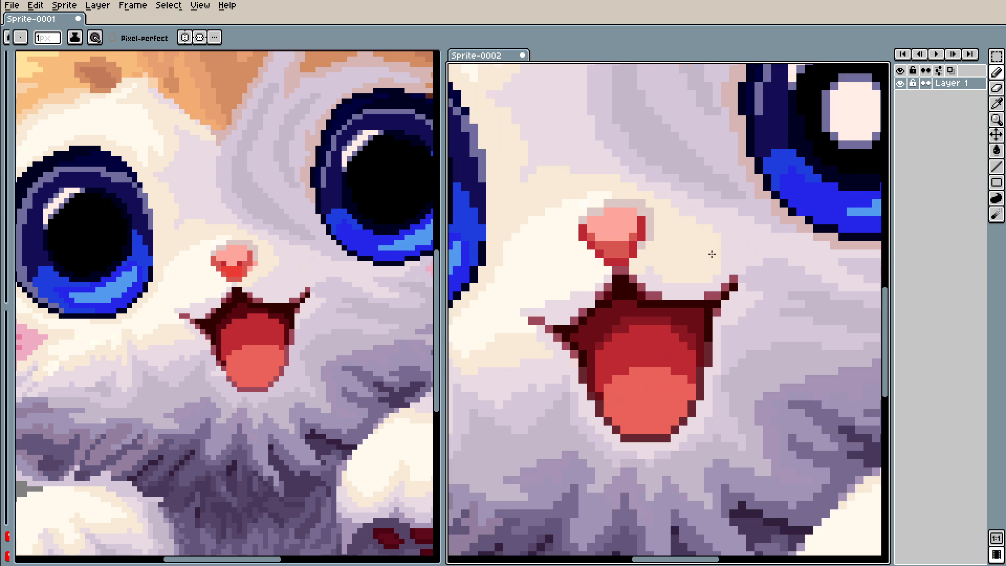